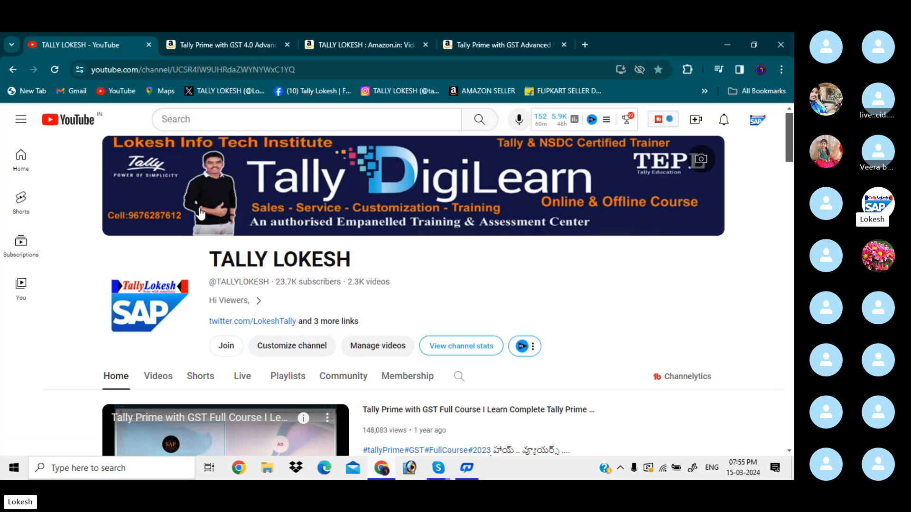
Switch to the Skype call, dismiss the recording notice, and return to the browser.
{"action": "mouse_move", "coordinate": [439, 471]}
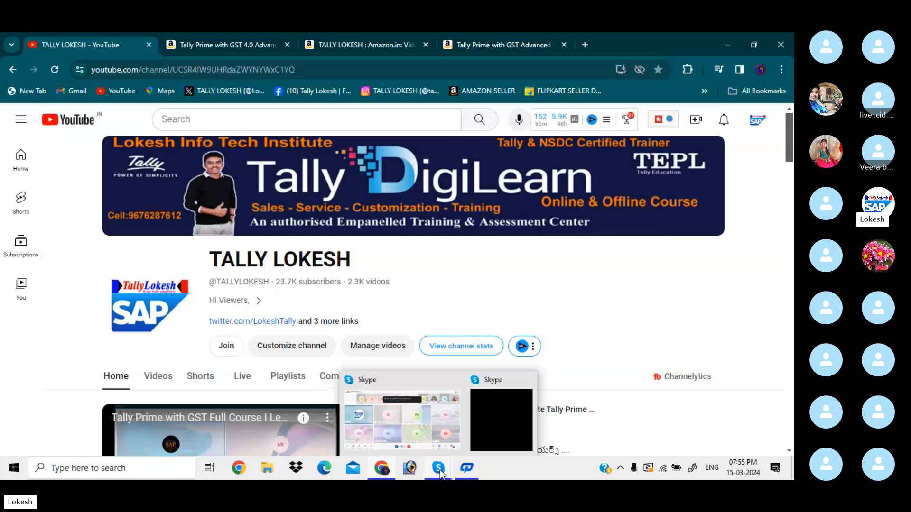
{"action": "left_click", "coordinate": [429, 420]}
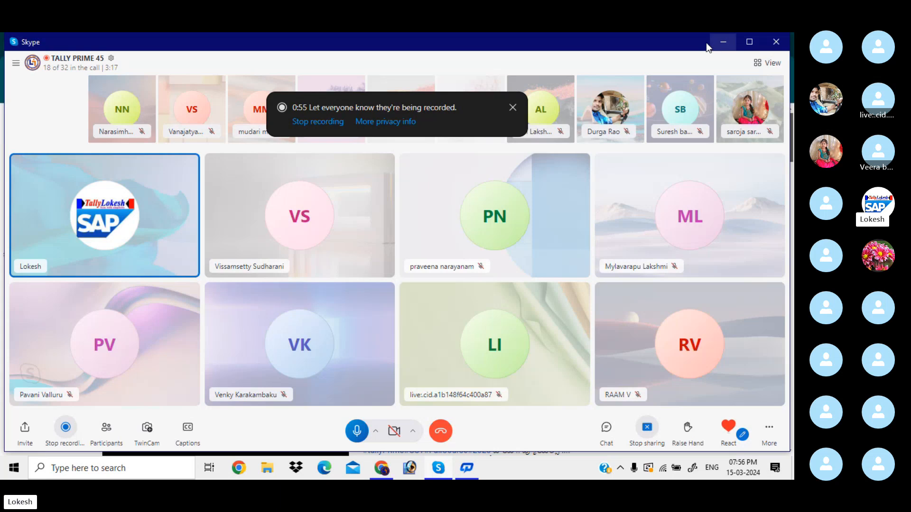
{"action": "left_click", "coordinate": [512, 107]}
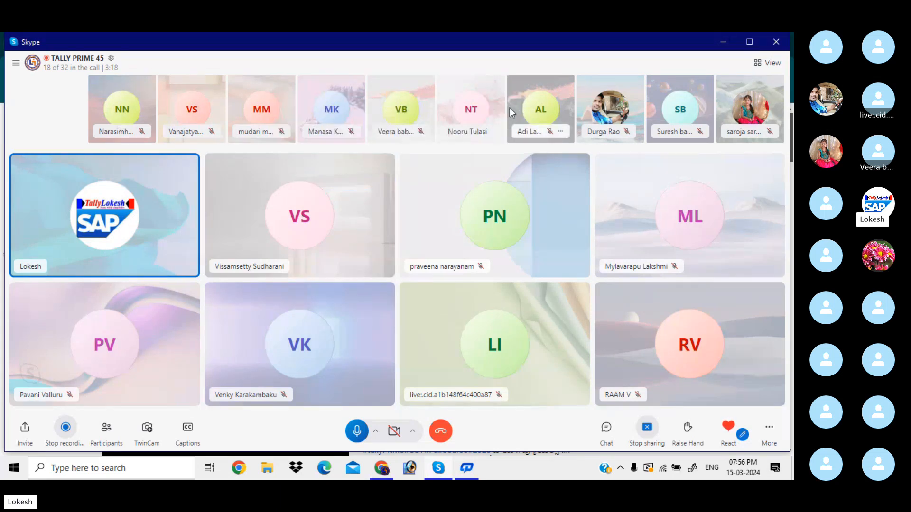
{"action": "left_click", "coordinate": [721, 41]}
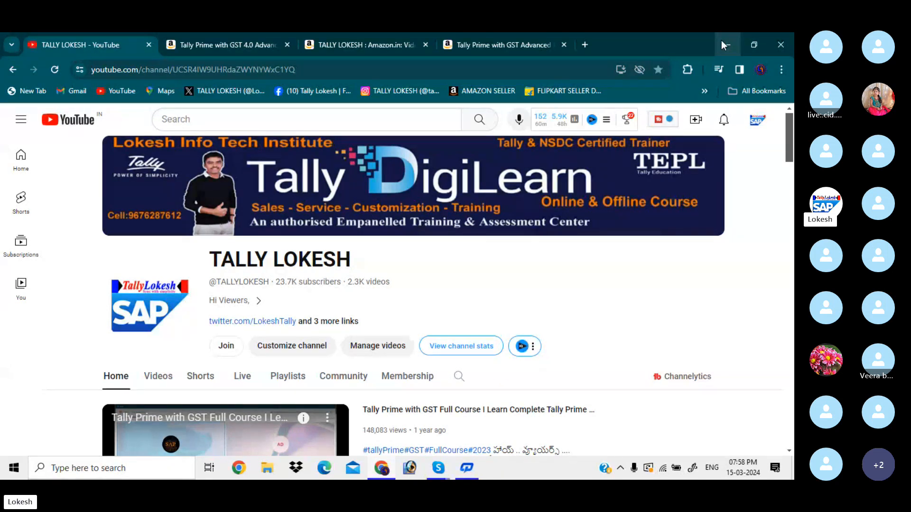
Look through the open Amazon product pages for the Tally Prime study materials and clear the browser from the desktop.
{"action": "left_click", "coordinate": [491, 34]}
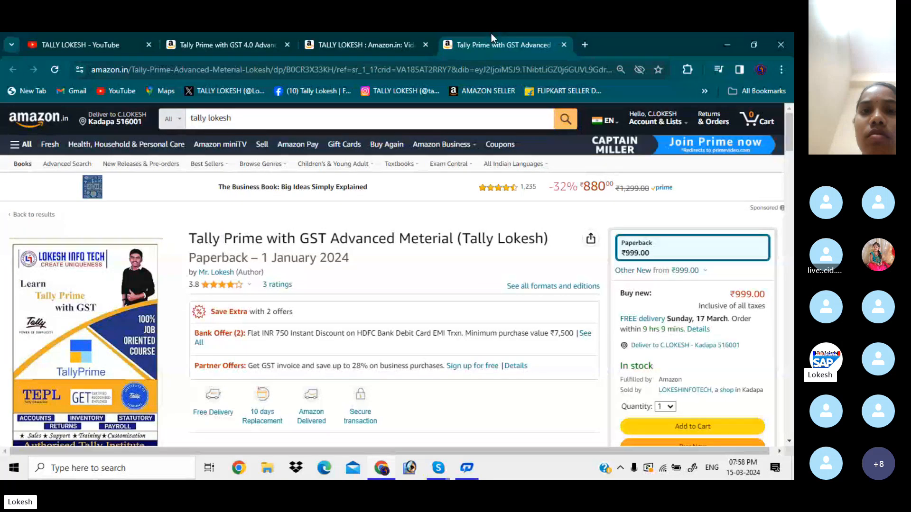
{"action": "left_click", "coordinate": [366, 36]}
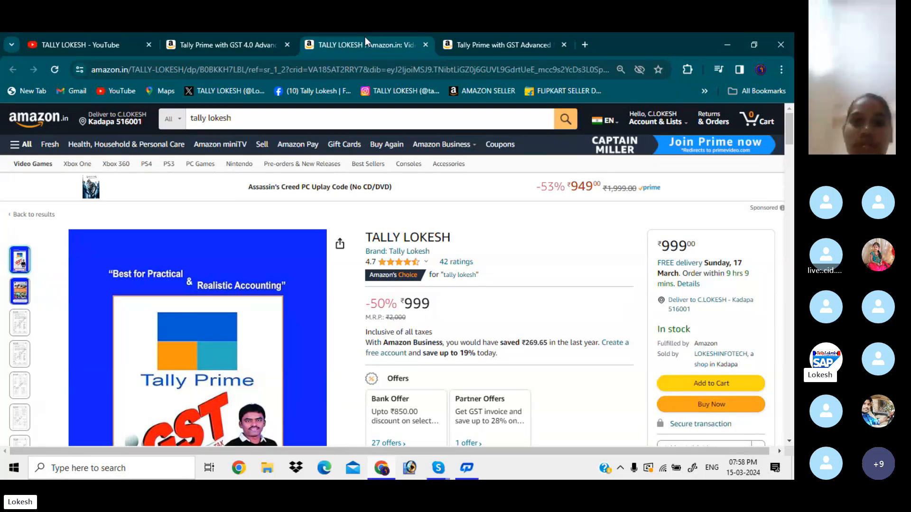
{"action": "left_click", "coordinate": [261, 34]}
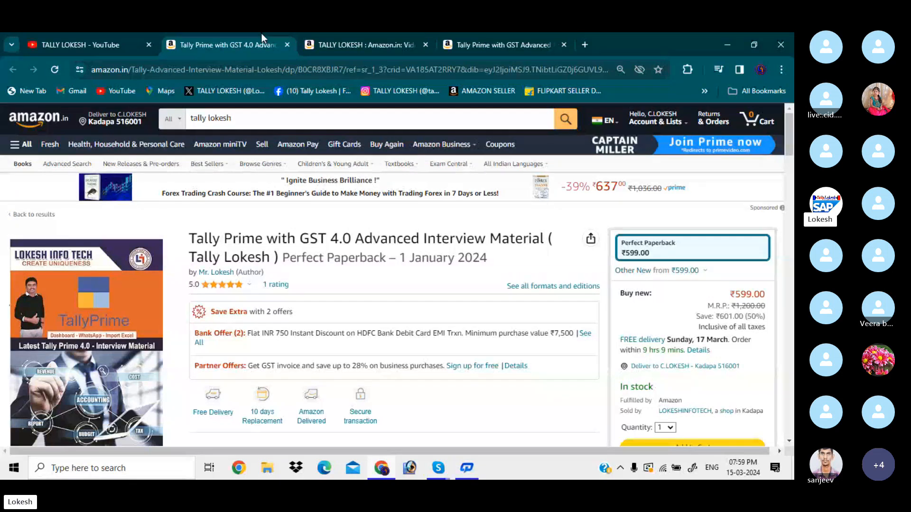
{"action": "left_click", "coordinate": [382, 38]}
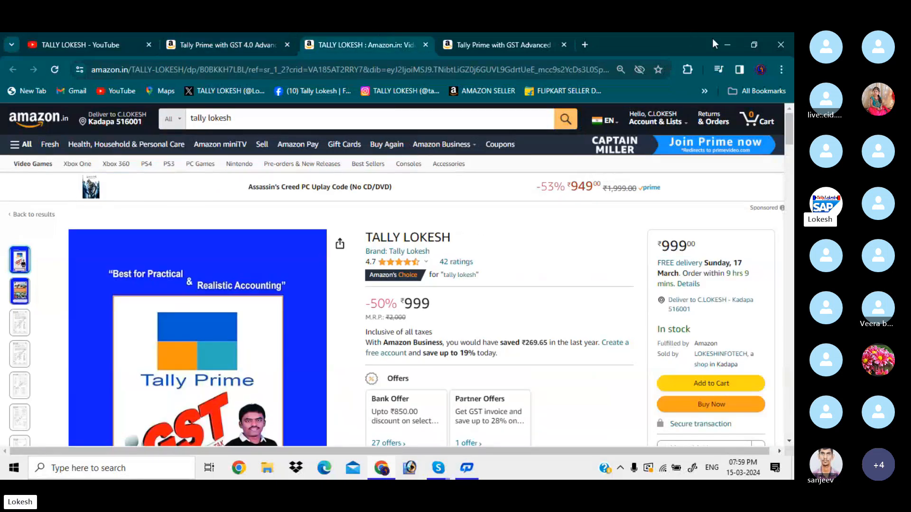
{"action": "left_click", "coordinate": [727, 45]}
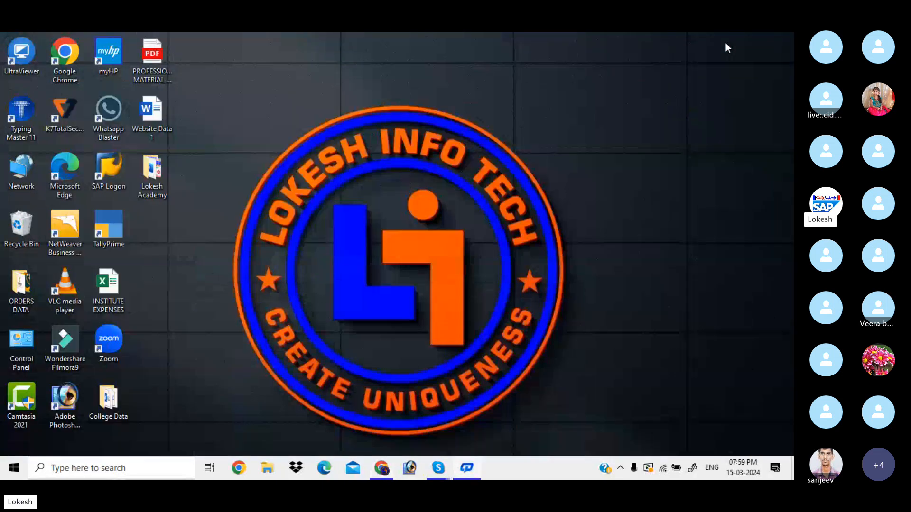
Launch TallyPrime, cancelling the printer connection and declining license renewal, and continue in Educational Mode.
{"action": "double_click", "coordinate": [112, 220]}
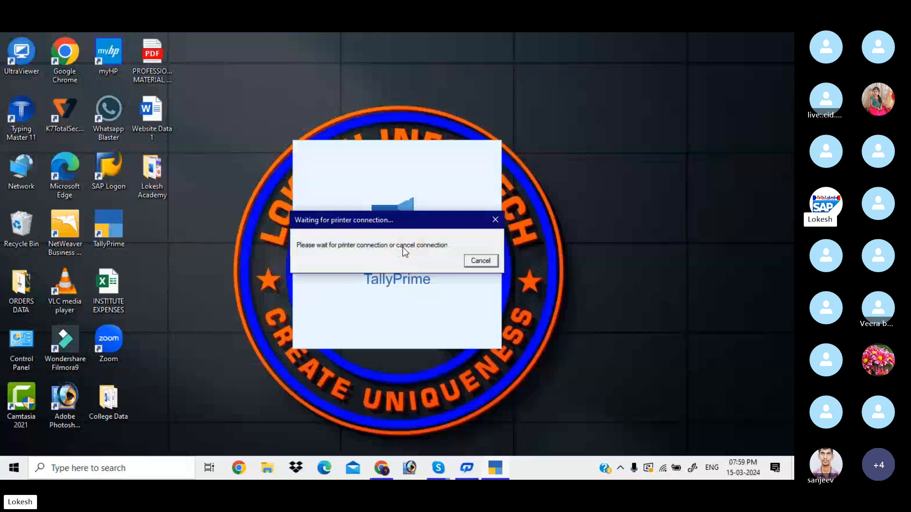
{"action": "left_click", "coordinate": [494, 220]}
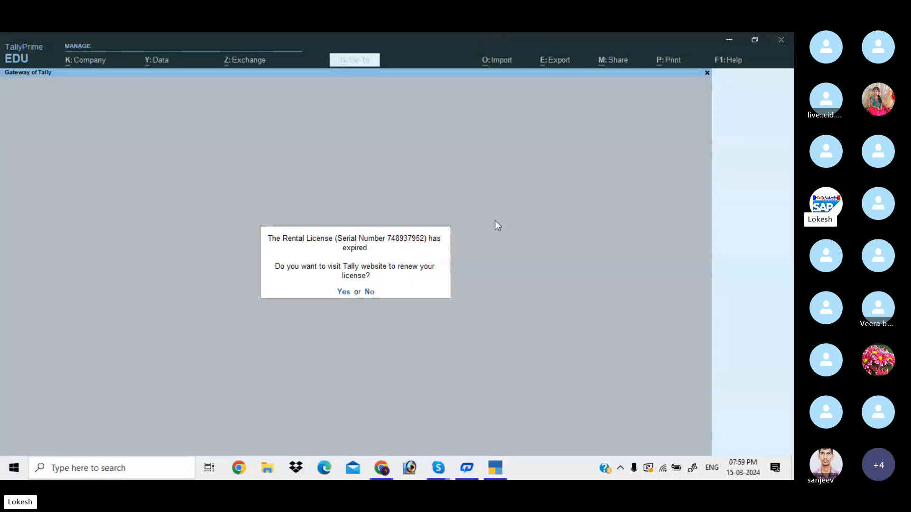
{"action": "key", "text": "n"}
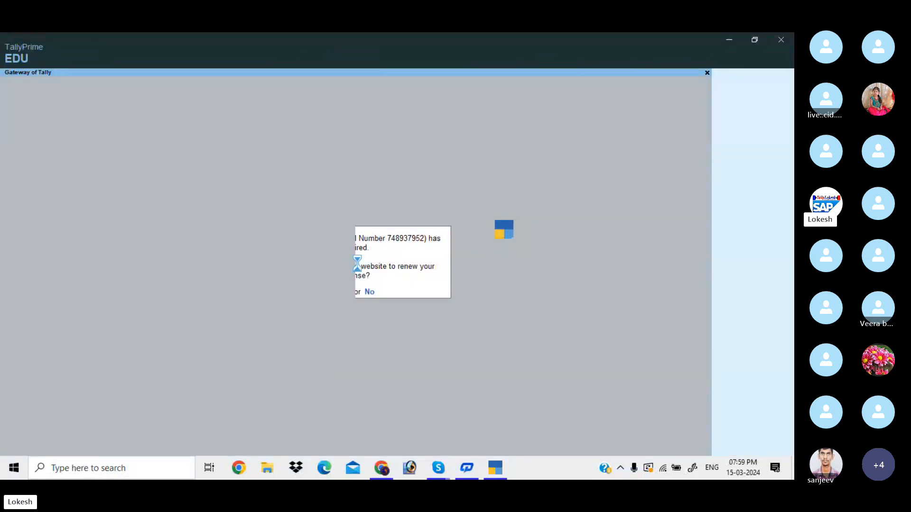
{"action": "key", "text": "Escape"}
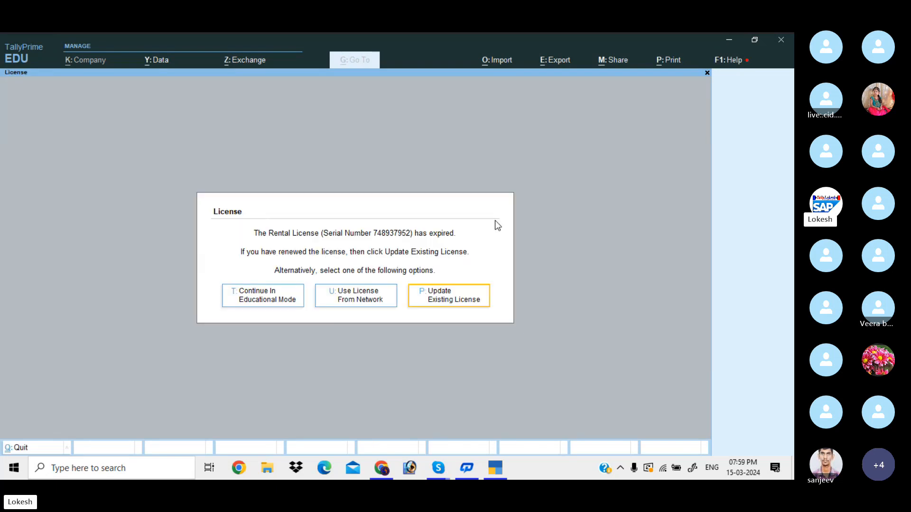
{"action": "left_click", "coordinate": [276, 304]}
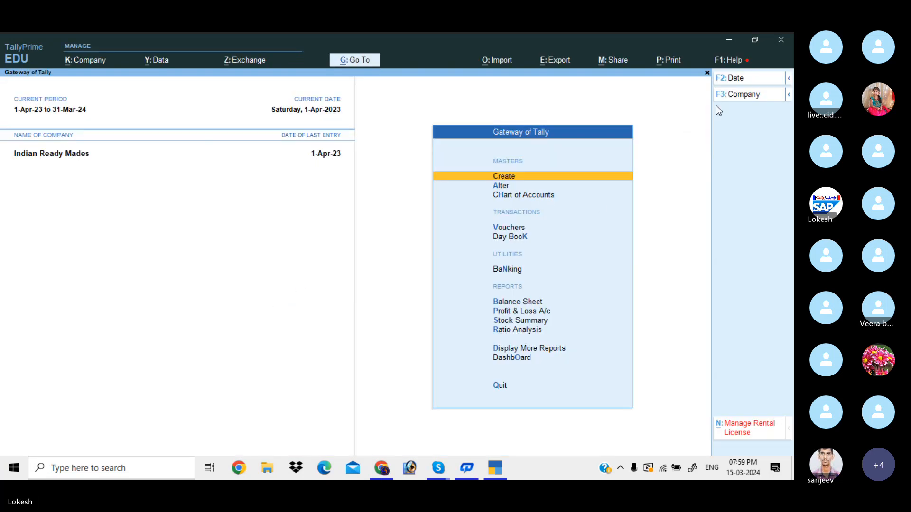
Shut the open company Indian Ready Mades without saving open reports, vouchers or masters.
{"action": "left_click", "coordinate": [744, 94]}
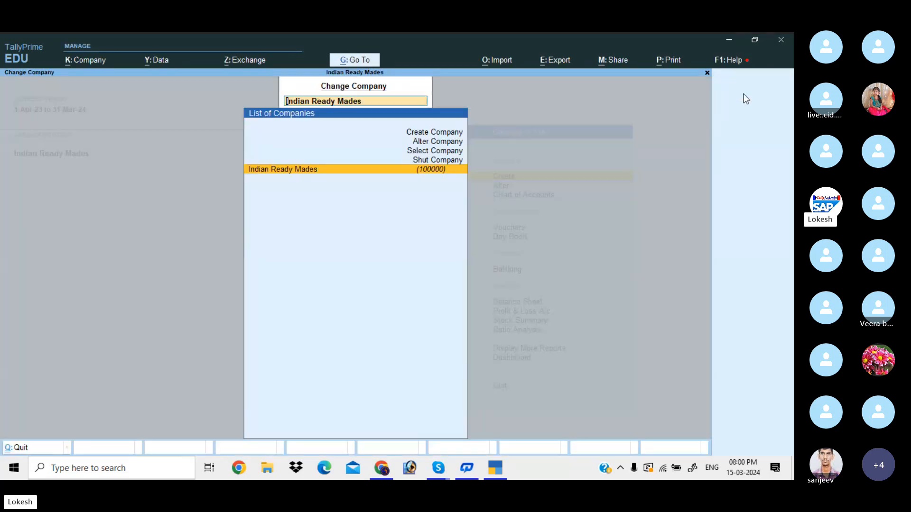
{"action": "key", "text": "Up"}
{"action": "key", "text": "Return"}
{"action": "key", "text": "Return"}
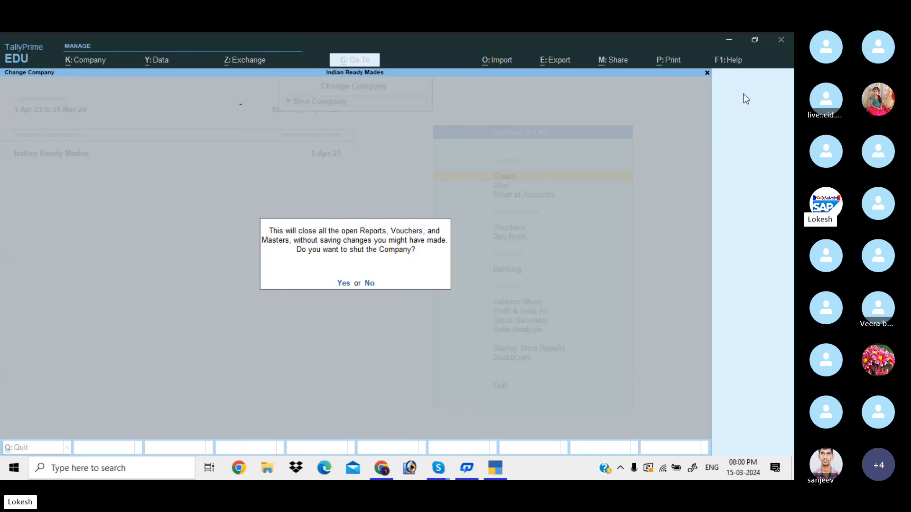
{"action": "key", "text": "y"}
Start creating a new company with the company and mailing name Wisdom Educational Institute.
{"action": "key", "text": "Up"}
{"action": "key", "text": "Up"}
{"action": "key", "text": "Up"}
{"action": "key", "text": "Up"}
{"action": "key", "text": "Up"}
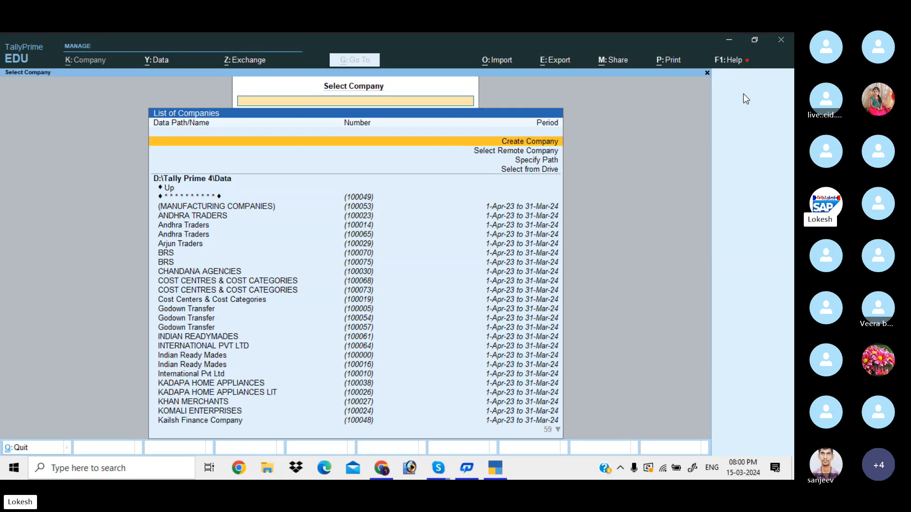
{"action": "key", "text": "Return"}
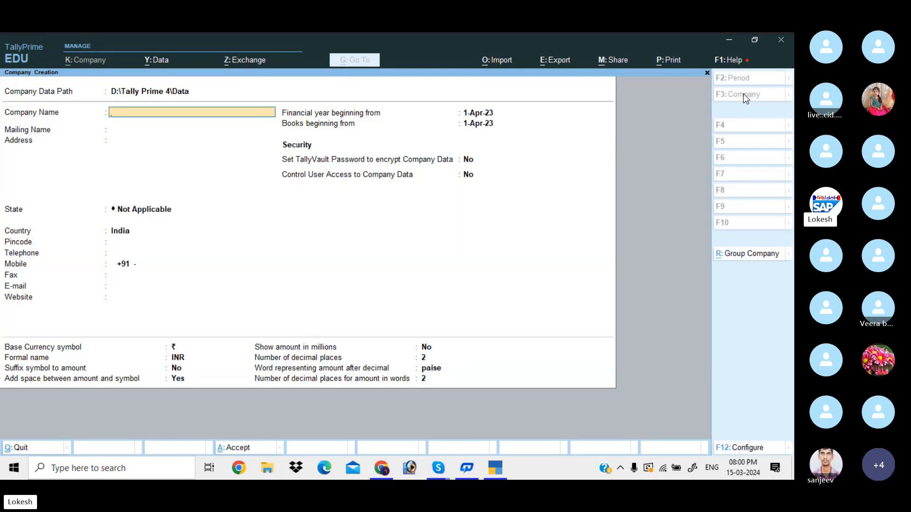
{"action": "type", "text": "Wisdom Educational Insti"}
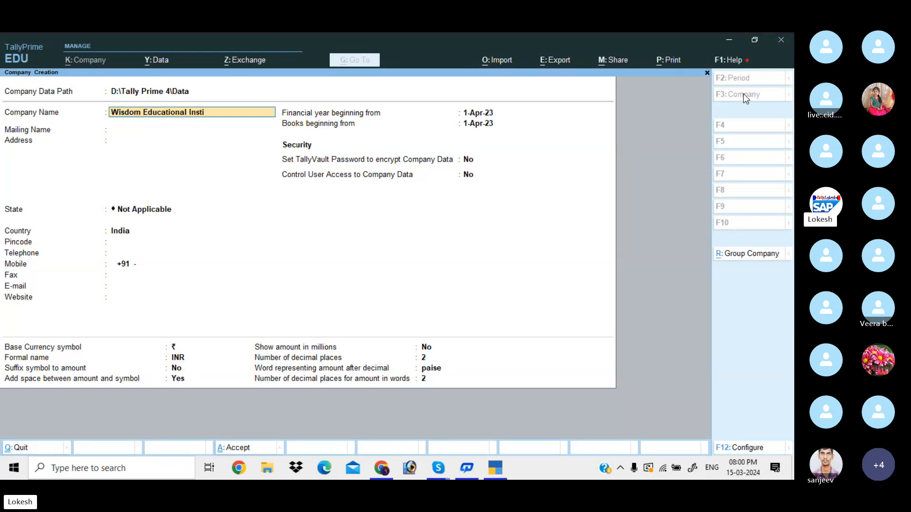
{"action": "type", "text": "tu"}
{"action": "key", "text": "Return"}
{"action": "key", "text": "Return"}
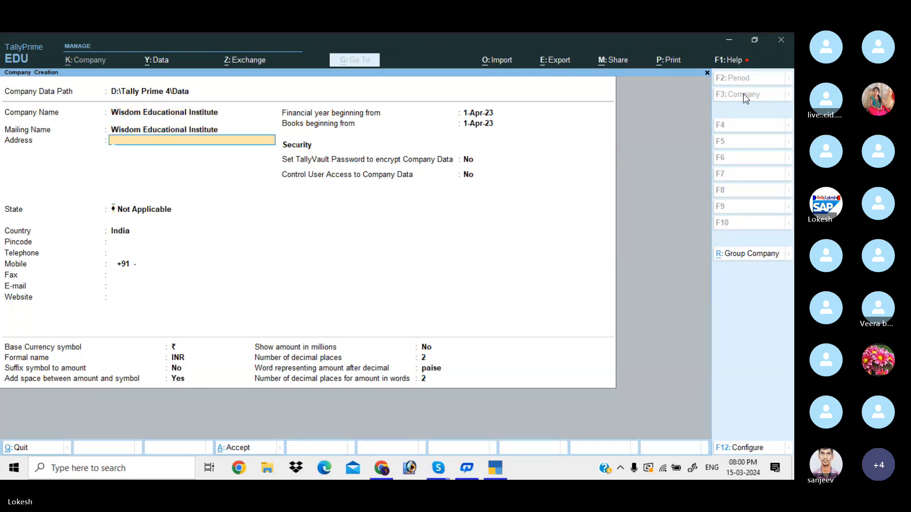
Leave the company address blank and set the state to Andhra Pradesh with the country India.
{"action": "key", "text": "Return"}
{"action": "key", "text": "Down"}
{"action": "key", "text": "Down"}
{"action": "key", "text": "Return"}
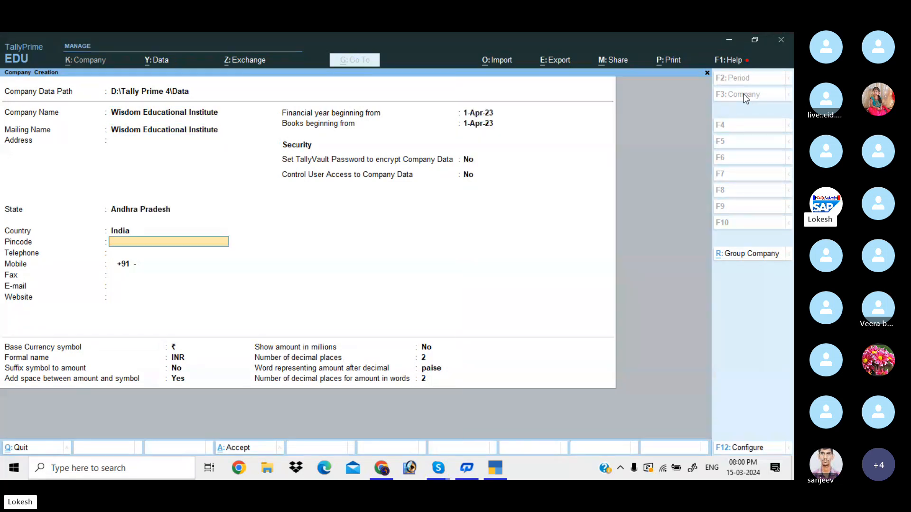
Keep the default contact, financial year, security and currency details, and accept the company creation.
{"action": "key", "text": "Return"}
{"action": "key", "text": "Return"}
{"action": "key", "text": "Return"}
{"action": "key", "text": "Return"}
{"action": "key", "text": "Return"}
{"action": "key", "text": "Return"}
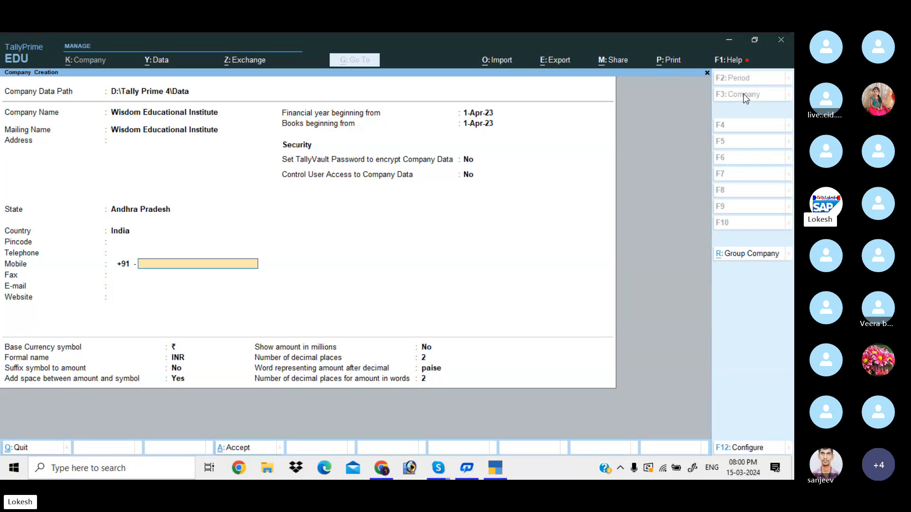
{"action": "key", "text": "Return"}
{"action": "key", "text": "Return"}
{"action": "key", "text": "Return"}
{"action": "key", "text": "Return"}
{"action": "key", "text": "Return"}
{"action": "key", "text": "Return"}
{"action": "key", "text": "Return"}
{"action": "key", "text": "Return"}
{"action": "key", "text": "Return"}
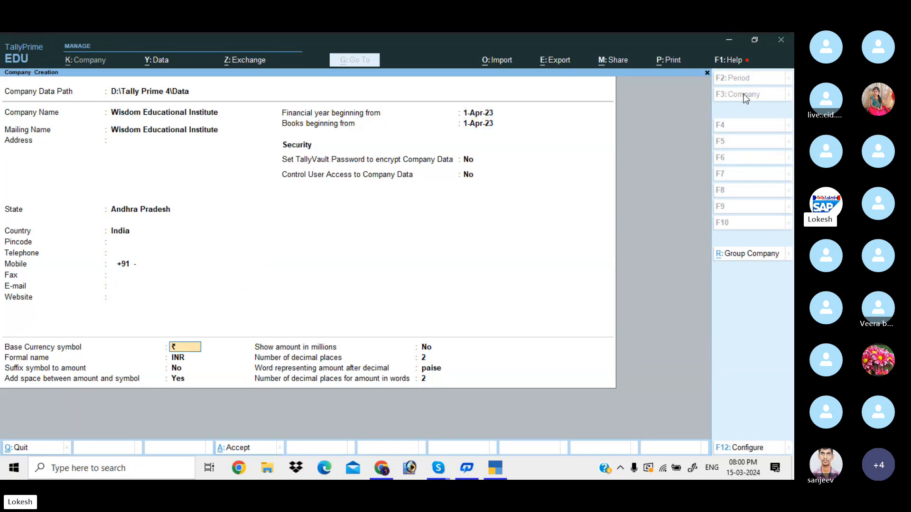
{"action": "key", "text": "Return"}
{"action": "key", "text": "Return"}
{"action": "key", "text": "Return"}
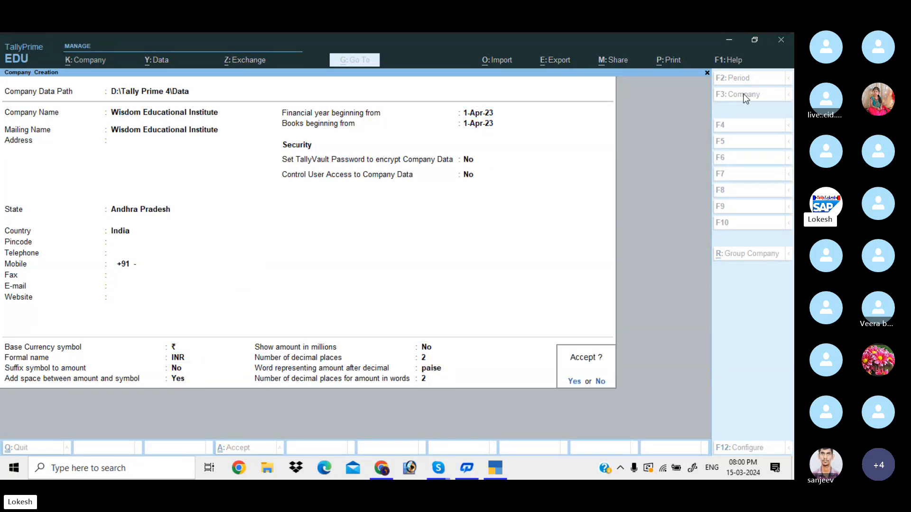
{"action": "left_click", "coordinate": [743, 94]}
{"action": "key", "text": "Return"}
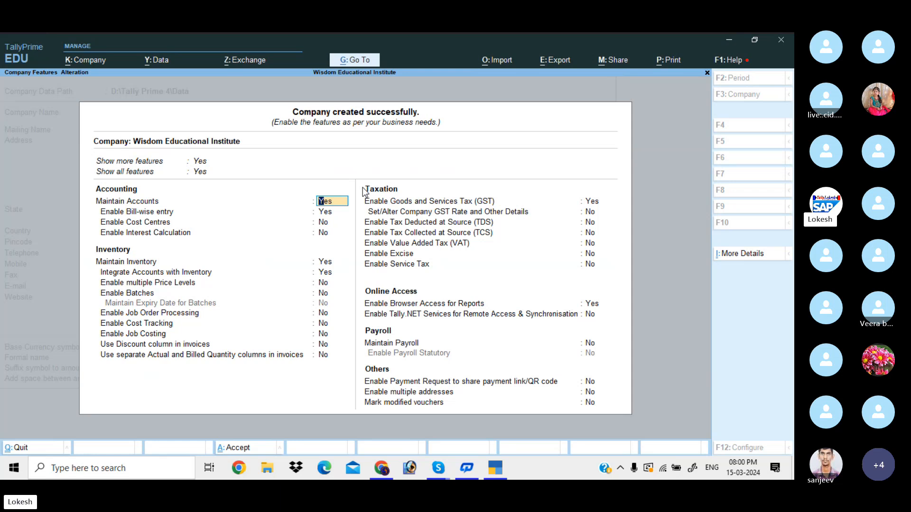
Disable bill-wise entry in the accounting features of Wisdom Educational Institute.
{"action": "key", "text": "Return"}
{"action": "type", "text": "n"}
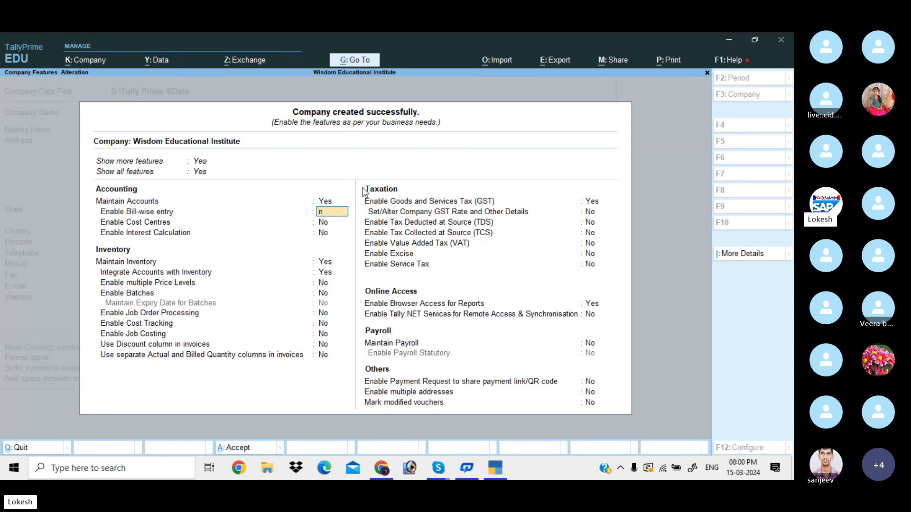
{"action": "key", "text": "Return"}
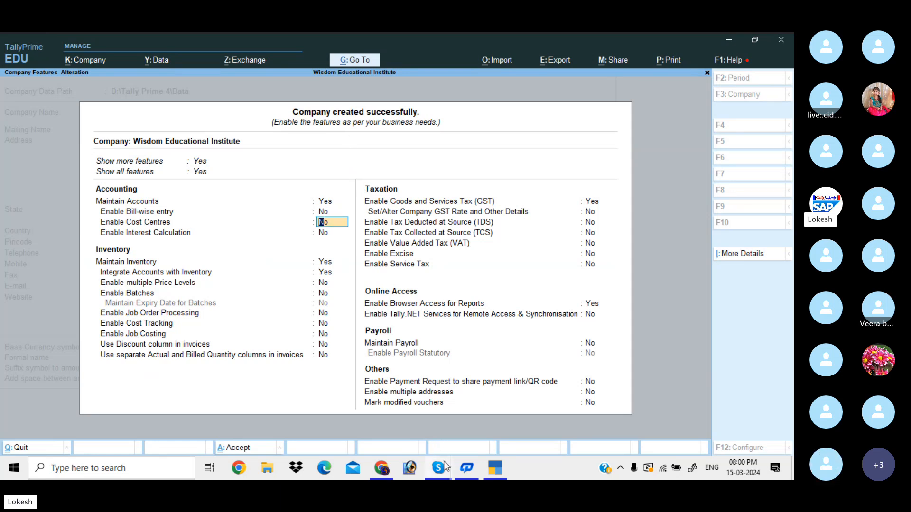
Switch to the Skype call, toggle the microphone mute, and return to TallyPrime.
{"action": "mouse_move", "coordinate": [446, 468]}
{"action": "left_click", "coordinate": [434, 414]}
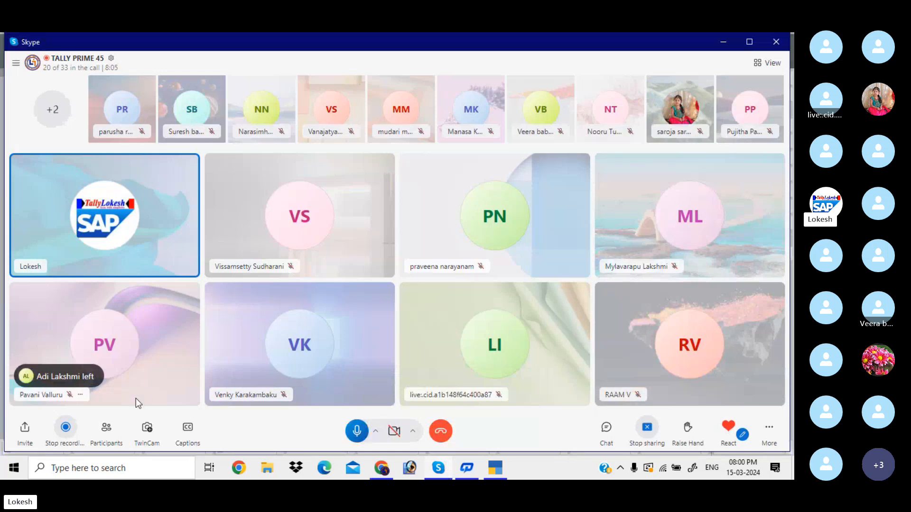
{"action": "left_click", "coordinate": [358, 433]}
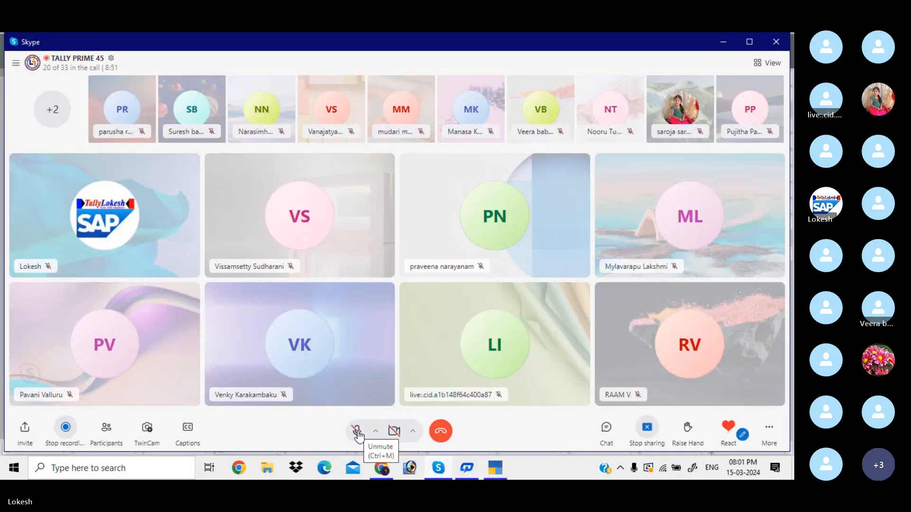
{"action": "left_click", "coordinate": [357, 431]}
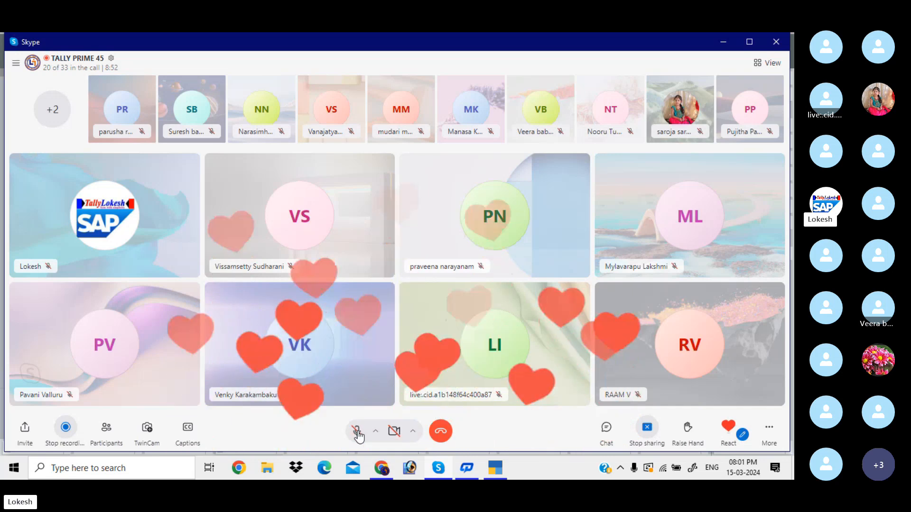
{"action": "left_click", "coordinate": [721, 42]}
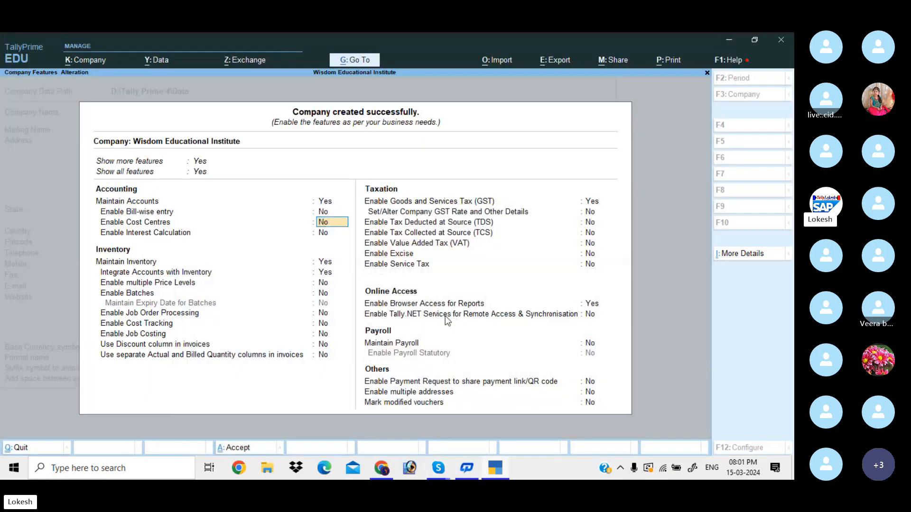
Disable Maintain Inventory and Goods and Services Tax (GST) in the company features.
{"action": "key", "text": "Return"}
{"action": "key", "text": "Return"}
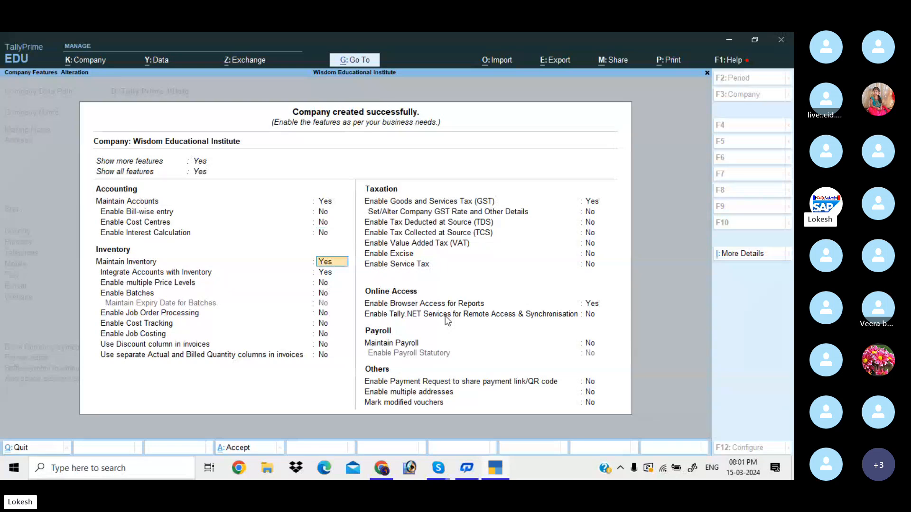
{"action": "key", "text": "n"}
{"action": "key", "text": "n"}
{"action": "key", "text": "Return"}
{"action": "key", "text": "Return"}
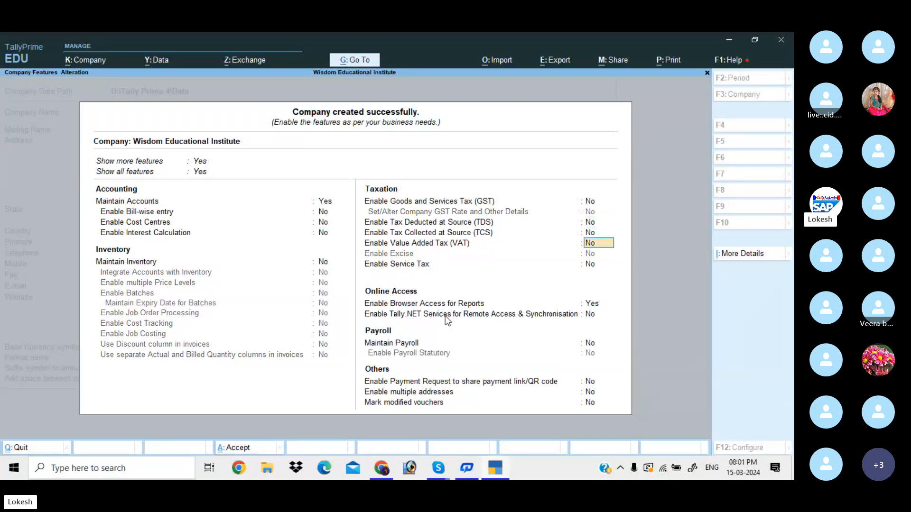
Disable browser access for reports, keep the remaining company features at their defaults, and accept the feature settings.
{"action": "key", "text": "Return"}
{"action": "key", "text": "Return"}
{"action": "key", "text": "n"}
{"action": "key", "text": "Return"}
{"action": "key", "text": "Return"}
{"action": "key", "text": "Return"}
{"action": "key", "text": "Return"}
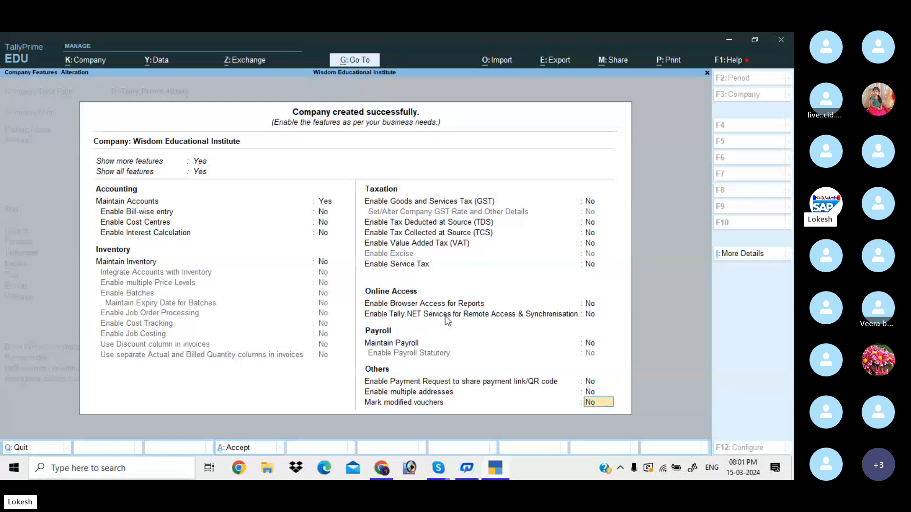
{"action": "key", "text": "Return"}
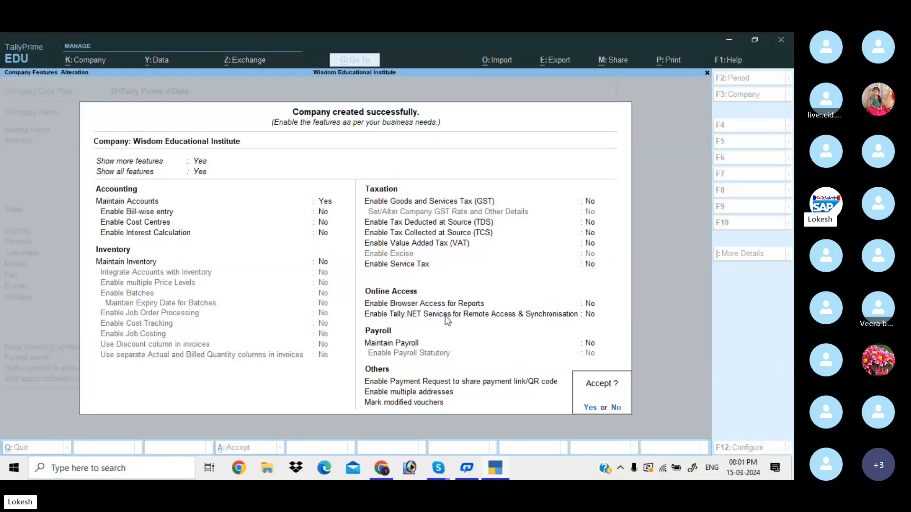
{"action": "key", "text": "Return"}
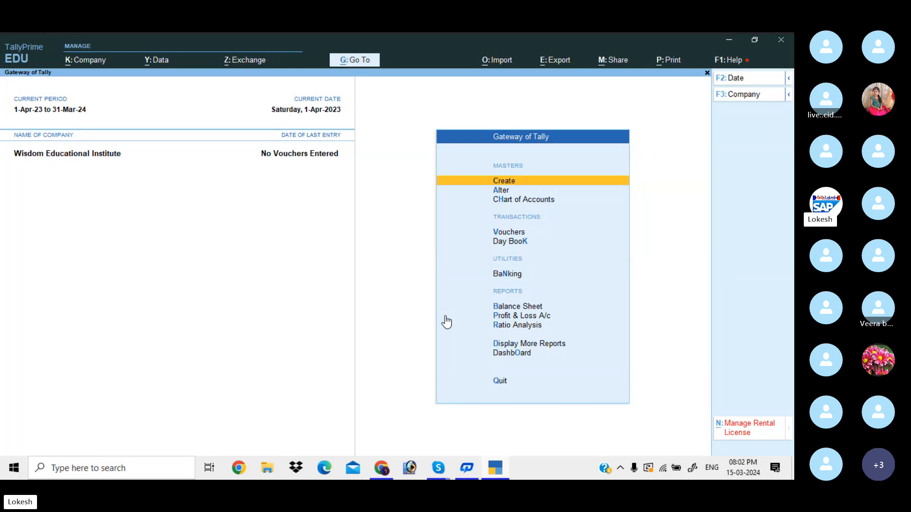
View the lists of existing groups and ledgers available for alteration in Wisdom Educational Institute.
{"action": "key", "text": "Down"}
{"action": "key", "text": "Return"}
{"action": "key", "text": "Return"}
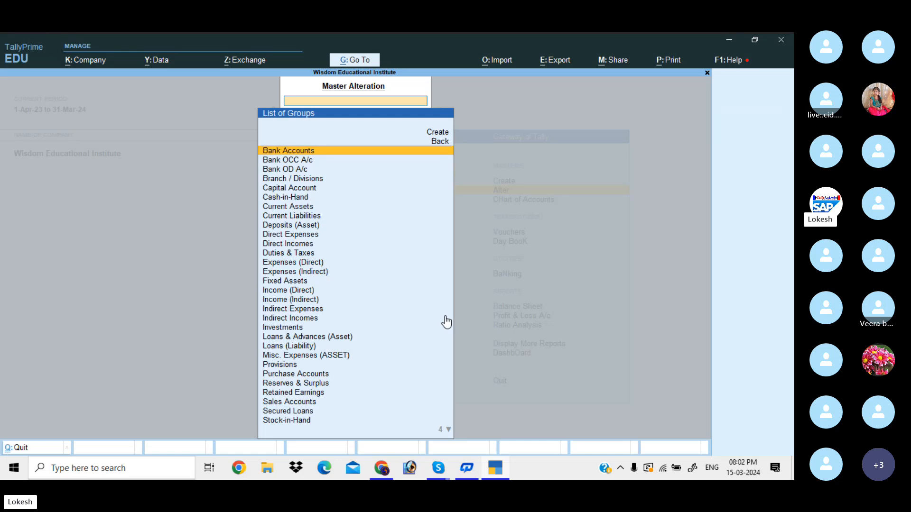
{"action": "key", "text": "Escape"}
{"action": "key", "text": "Down"}
{"action": "key", "text": "Return"}
{"action": "key", "text": "Escape"}
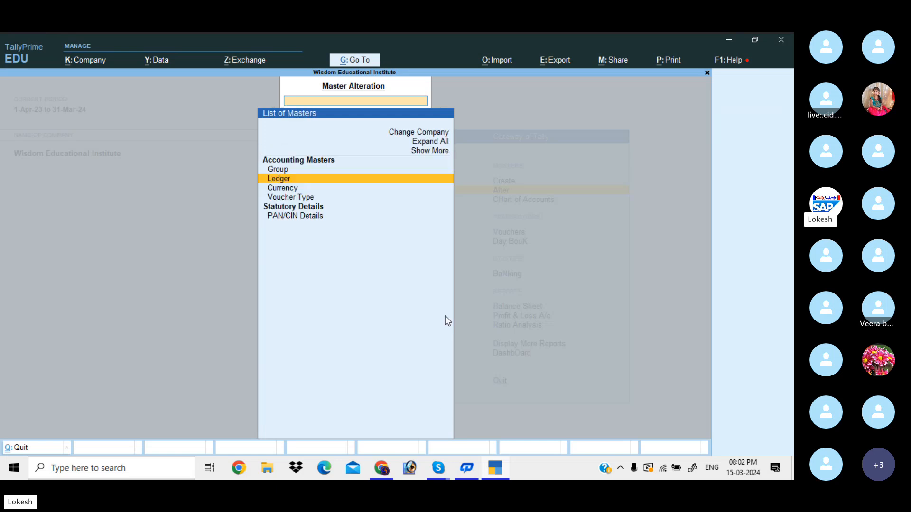
View the voucher types available for alteration, including the inactive ones, and return to the Gateway of Tally.
{"action": "key", "text": "Down"}
{"action": "key", "text": "Down"}
{"action": "key", "text": "Return"}
{"action": "key", "text": "Up"}
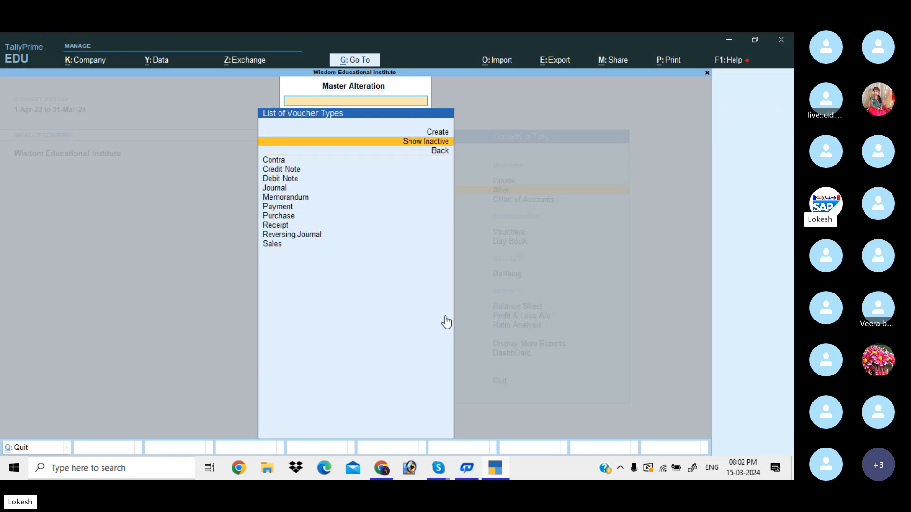
{"action": "key", "text": "Return"}
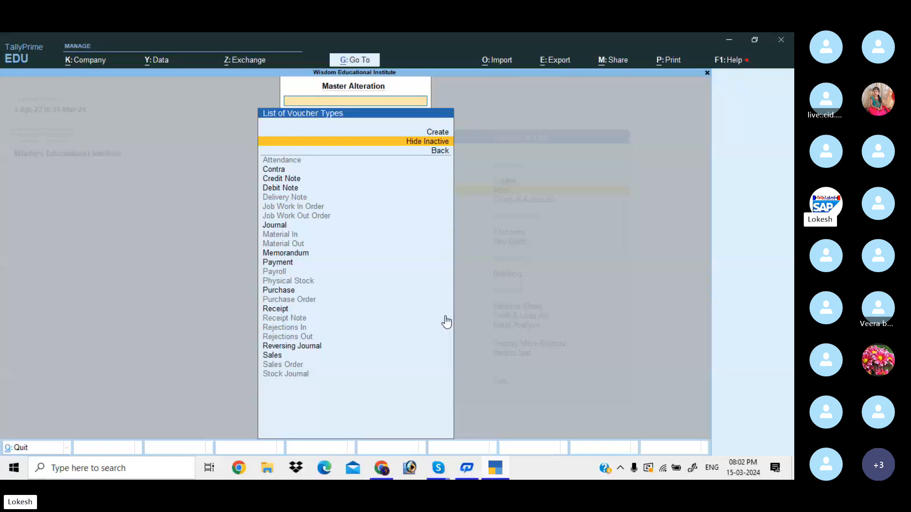
{"action": "key", "text": "Escape"}
{"action": "key", "text": "Escape"}
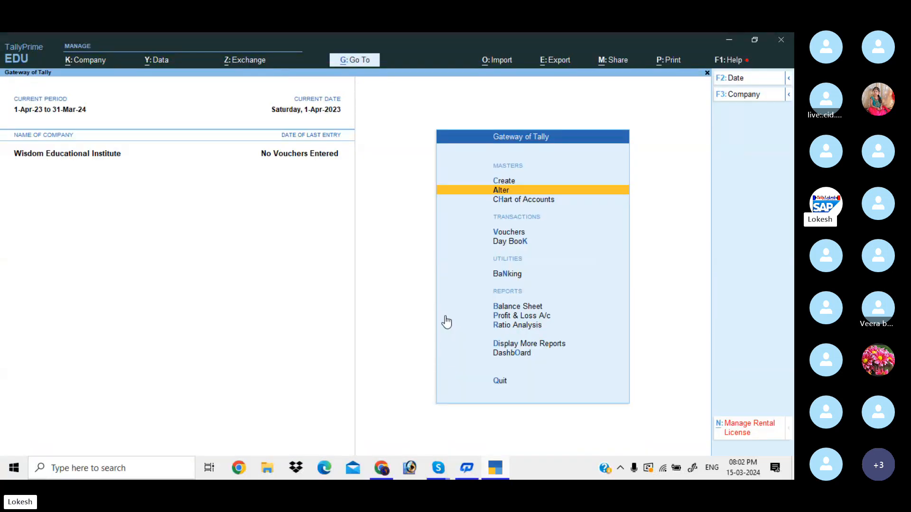
Open the list of masters that can be created for Wisdom Educational Institute.
{"action": "key", "text": "Up"}
{"action": "key", "text": "Return"}
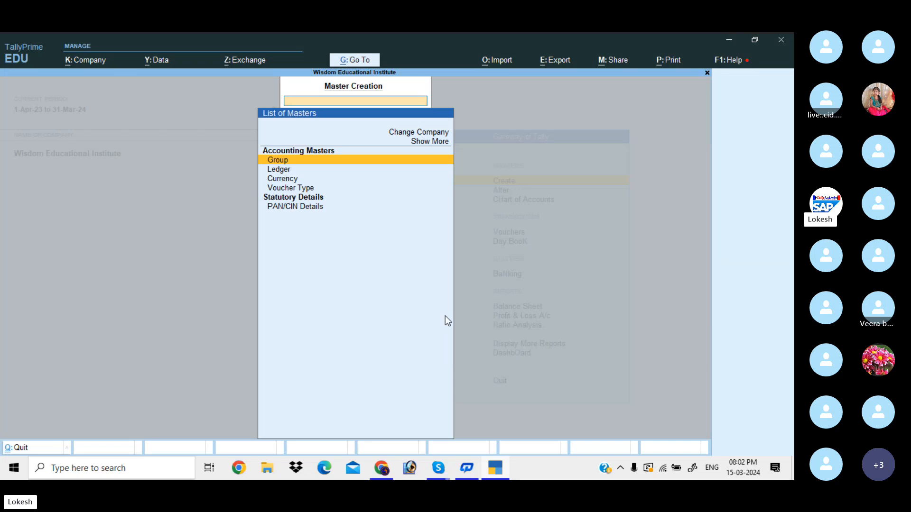
{"action": "key", "text": "Down"}
{"action": "key", "text": "Return"}
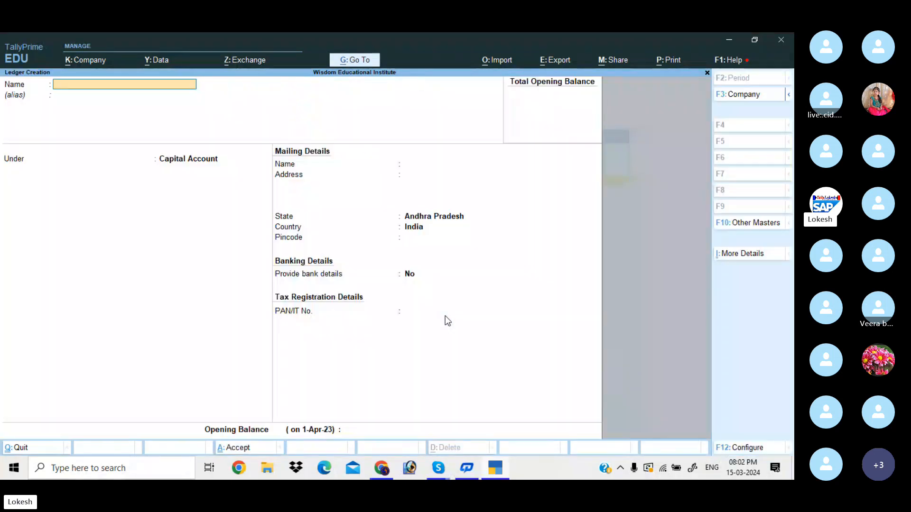
{"action": "key", "text": "Escape"}
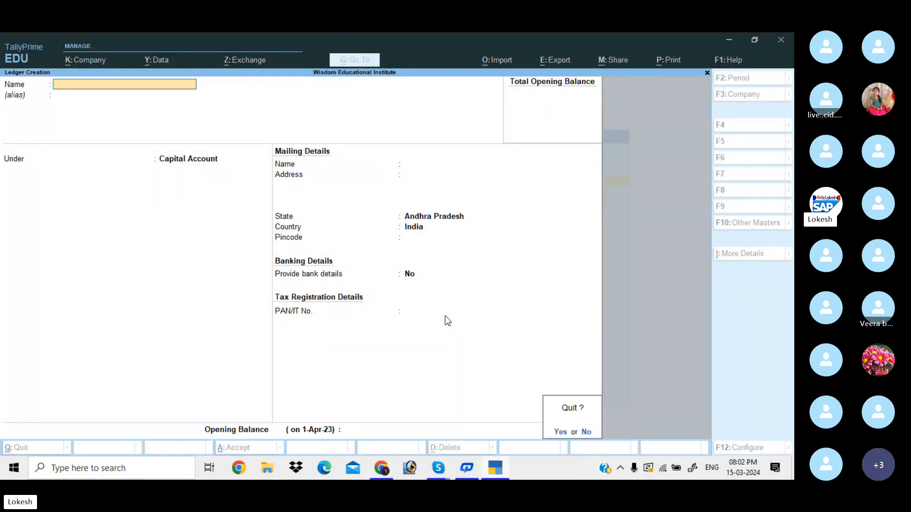
{"action": "key", "text": "Return"}
{"action": "key", "text": "Up"}
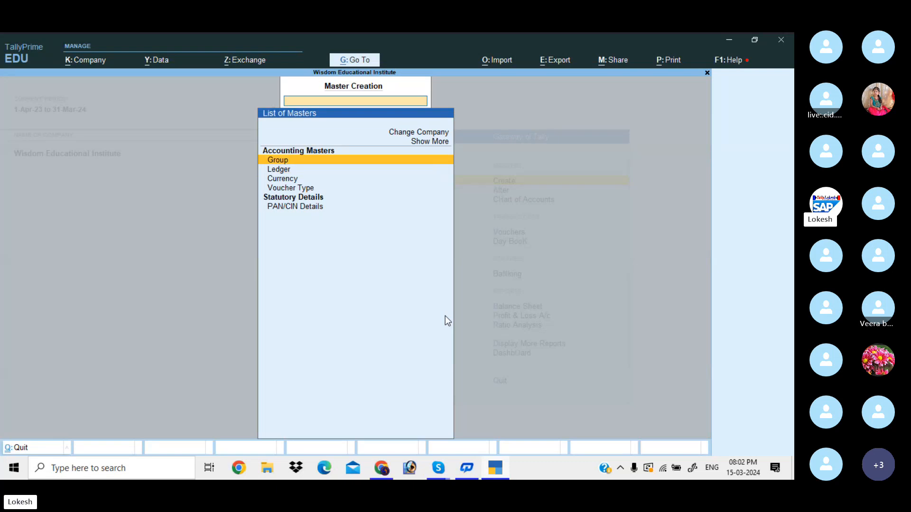
Create the group College Expenses under Indirect Expenses, keeping the other group settings at their defaults.
{"action": "key", "text": "Return"}
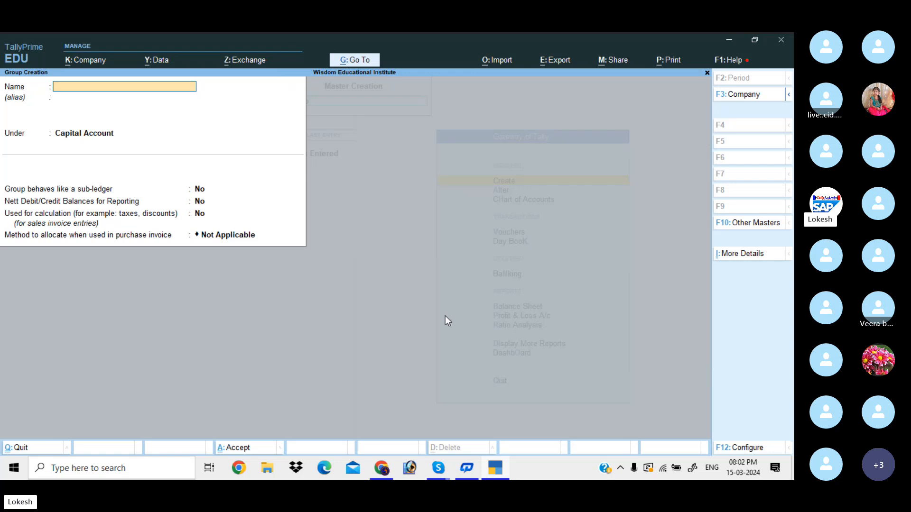
{"action": "type", "text": "College Expenses"}
{"action": "key", "text": "Return"}
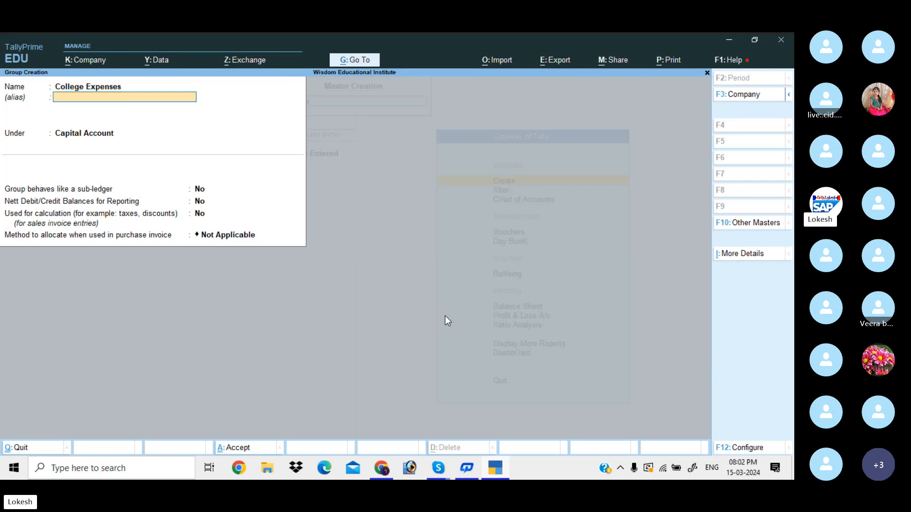
{"action": "key", "text": "Return"}
{"action": "type", "text": "Ind"}
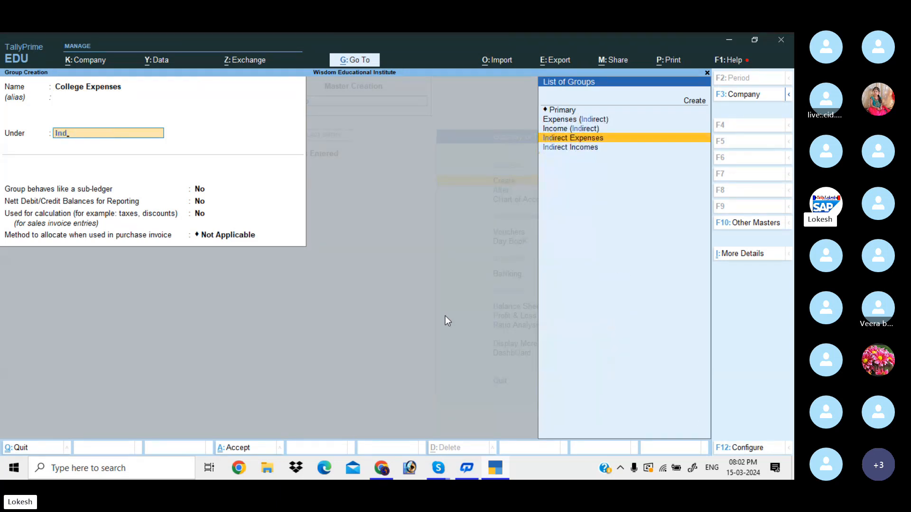
{"action": "key", "text": "Return"}
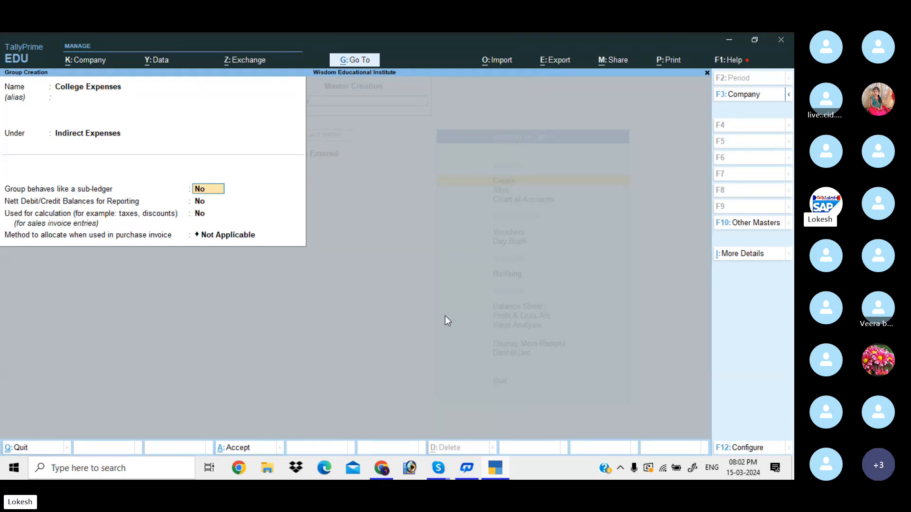
{"action": "key", "text": "Return"}
{"action": "key", "text": "Return"}
{"action": "key", "text": "Return"}
{"action": "key", "text": "Return"}
{"action": "key", "text": "Return"}
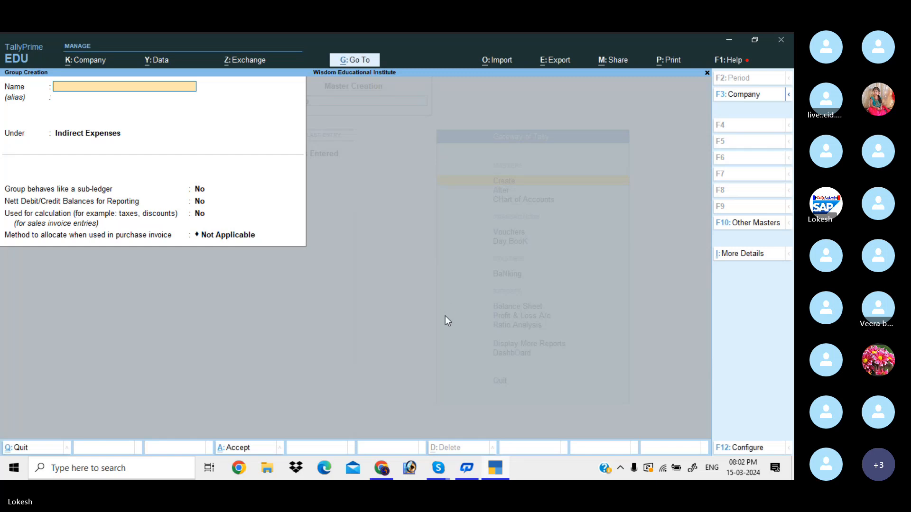
Create the group College Incomes under Indirect Incomes with the default group settings.
{"action": "type", "text": "College"}
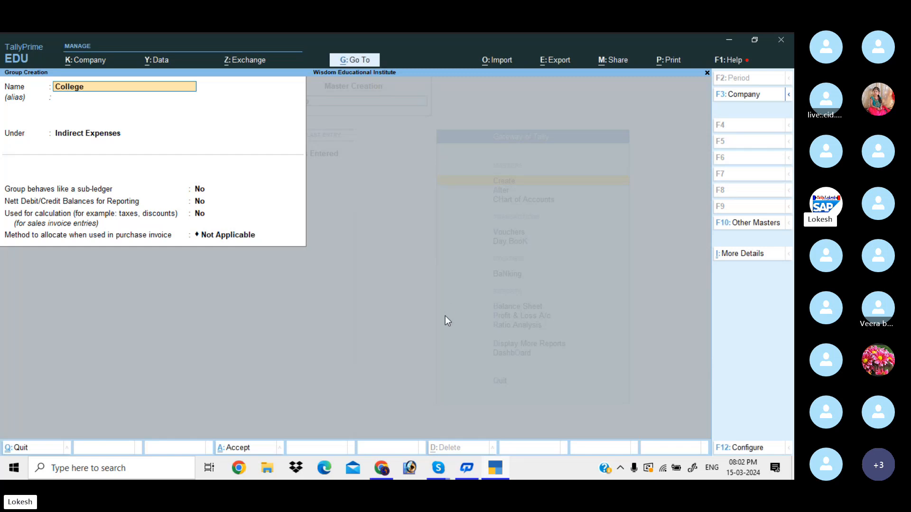
{"action": "type", "text": " incomes"}
{"action": "key", "text": "Return"}
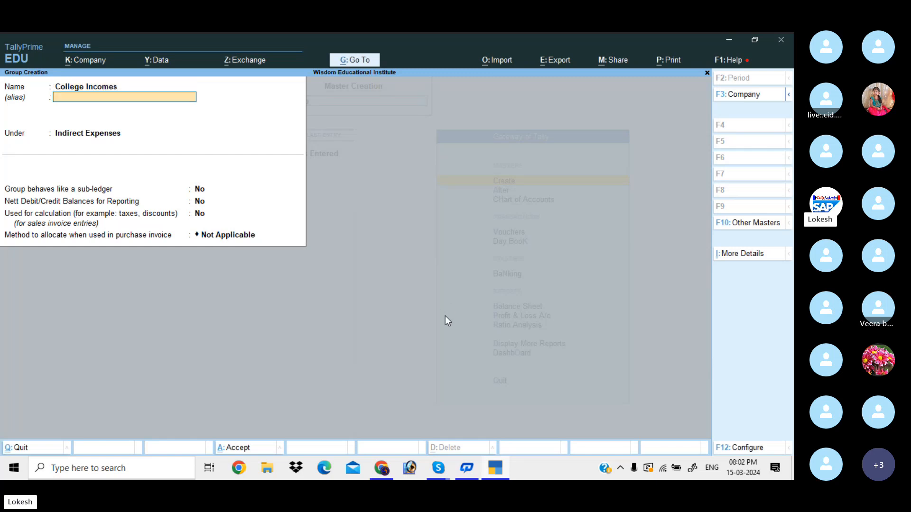
{"action": "key", "text": "Return"}
{"action": "key", "text": "Down"}
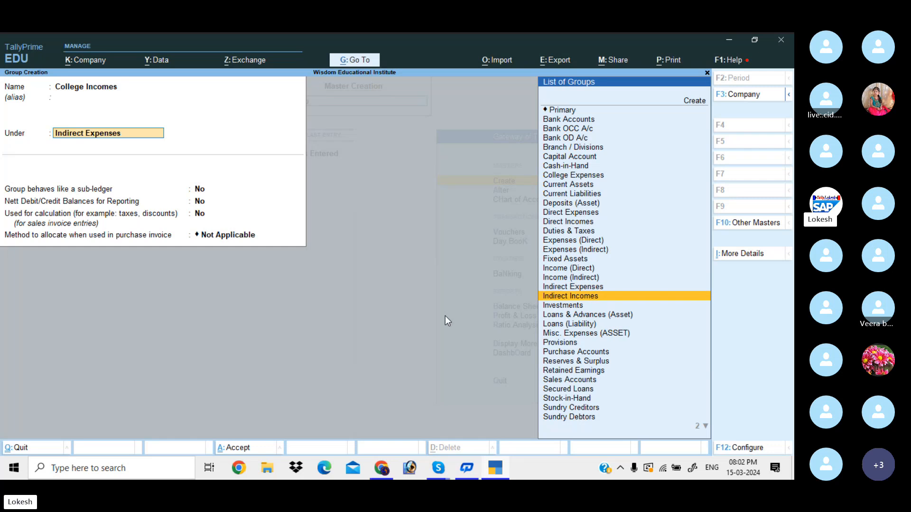
{"action": "key", "text": "Return"}
{"action": "key", "text": "Return"}
{"action": "key", "text": "Return"}
{"action": "key", "text": "Return"}
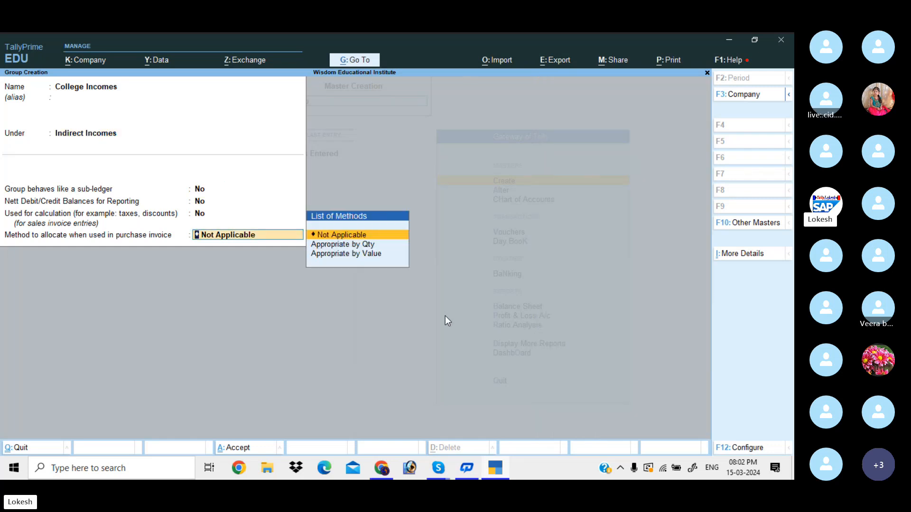
{"action": "key", "text": "Return"}
{"action": "key", "text": "Return"}
Create the group School Expenses under Indirect Expenses with the default group settings.
{"action": "type", "text": "Sc"}
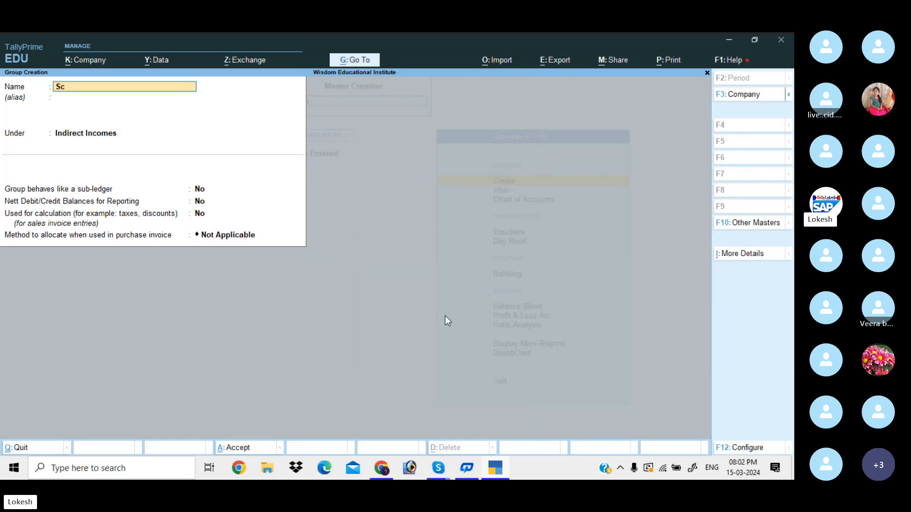
{"action": "type", "text": "hool Expenses"}
{"action": "key", "text": "Return"}
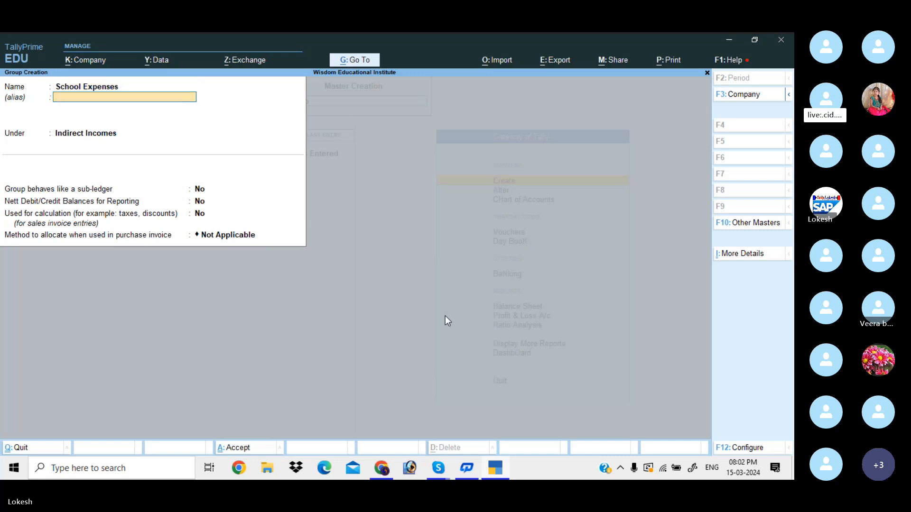
{"action": "key", "text": "Return"}
{"action": "key", "text": "Up"}
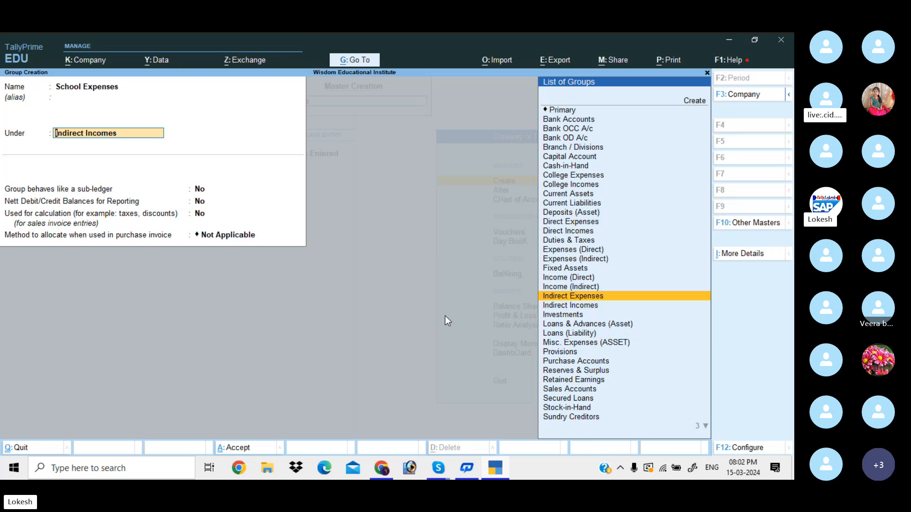
{"action": "key", "text": "Return"}
{"action": "key", "text": "Return"}
{"action": "key", "text": "Return"}
{"action": "key", "text": "Return"}
{"action": "key", "text": "Return"}
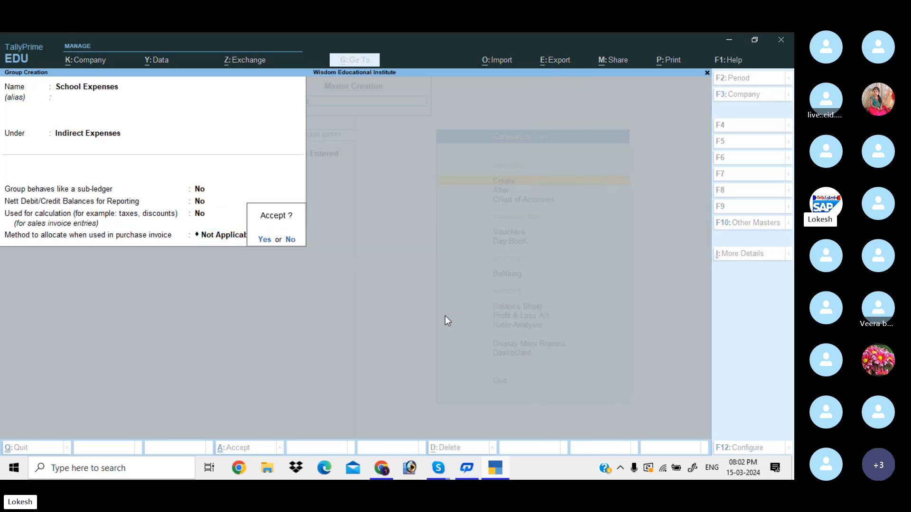
{"action": "key", "text": "Return"}
Create the group School Incomes under Indirect Incomes with the default group settings, and leave group creation.
{"action": "type", "text": "School"}
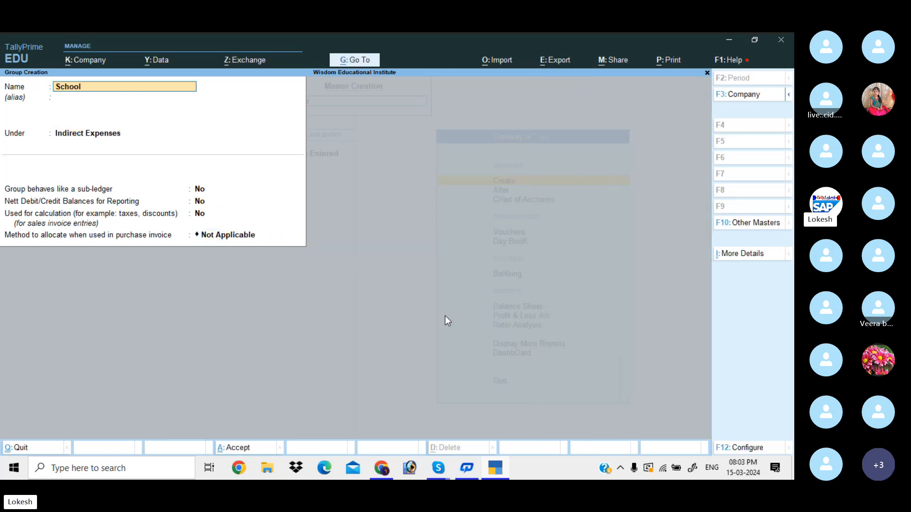
{"action": "type", "text": " incomes"}
{"action": "key", "text": "Return"}
{"action": "key", "text": "Return"}
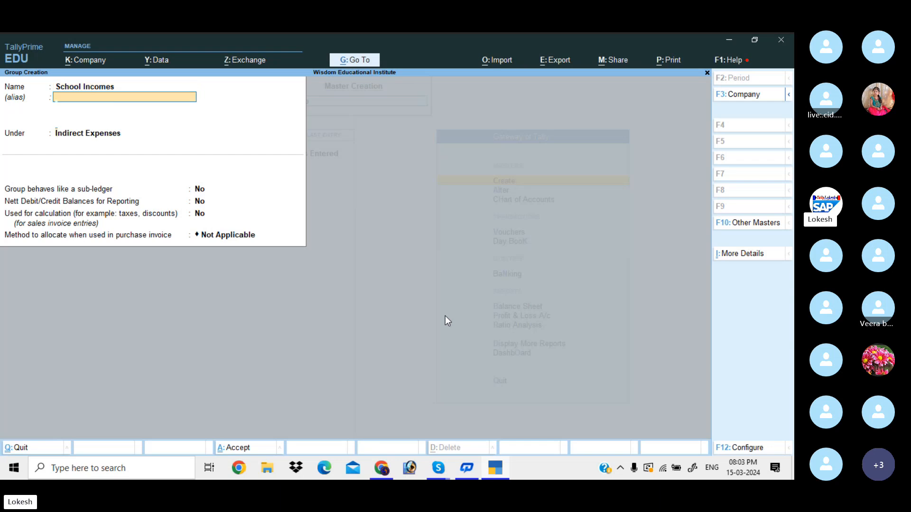
{"action": "key", "text": "Down"}
{"action": "key", "text": "Return"}
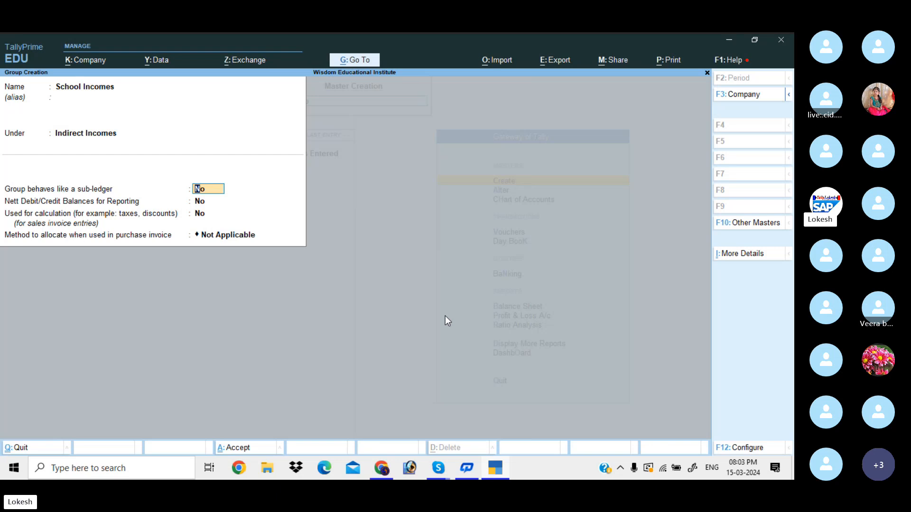
{"action": "key", "text": "Return"}
{"action": "key", "text": "Return"}
{"action": "key", "text": "Return"}
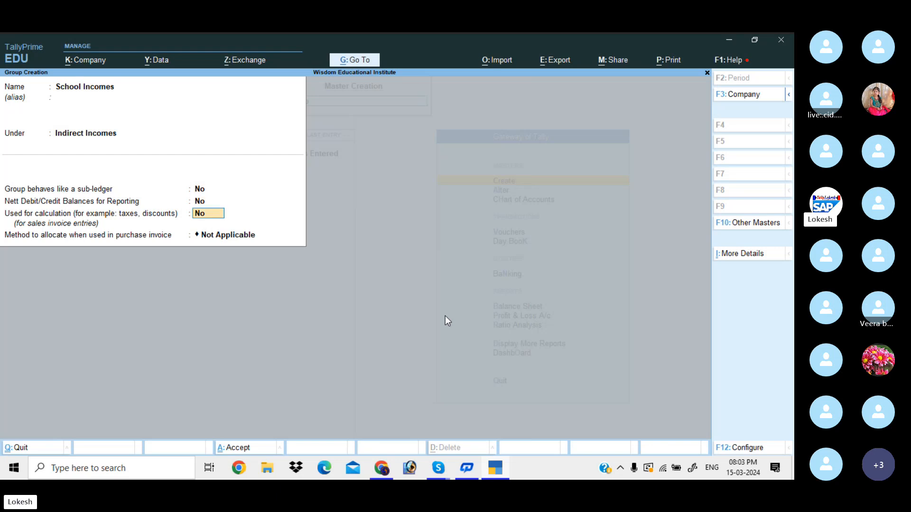
{"action": "key", "text": "Return"}
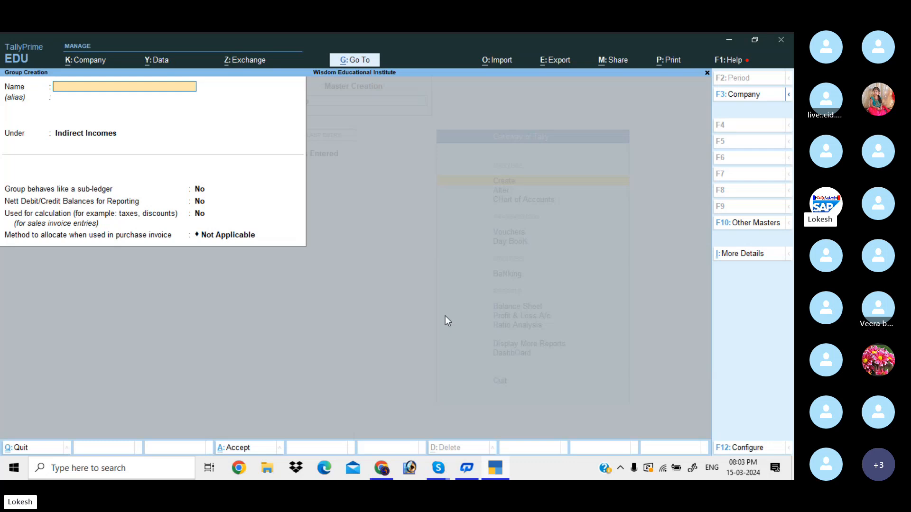
{"action": "key", "text": "Escape"}
{"action": "key", "text": "Return"}
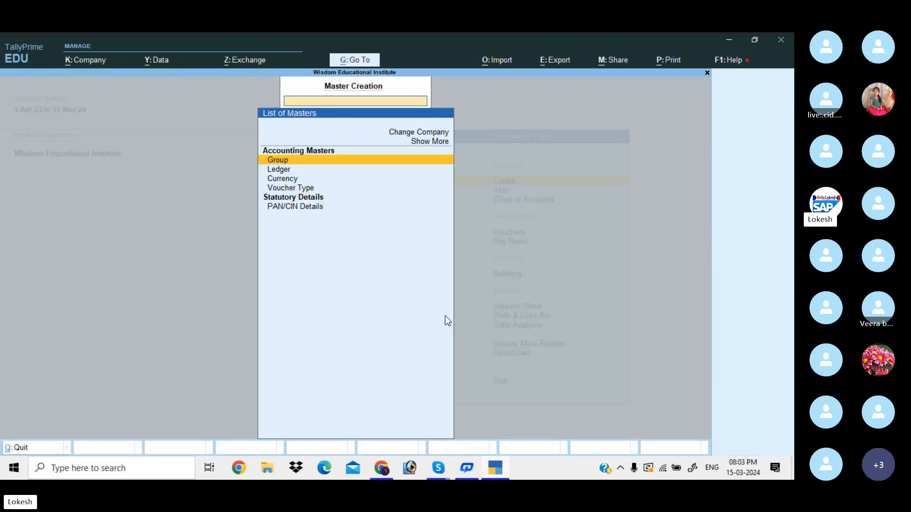
Create the ledger Salaries CE under College Expenses, with the ledger type Not Applicable and the remaining details at their defaults.
{"action": "key", "text": "Down"}
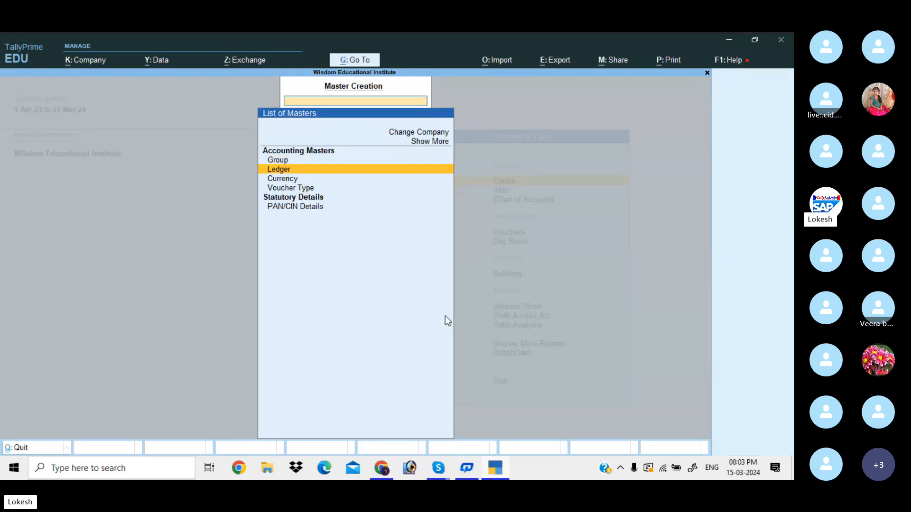
{"action": "key", "text": "Return"}
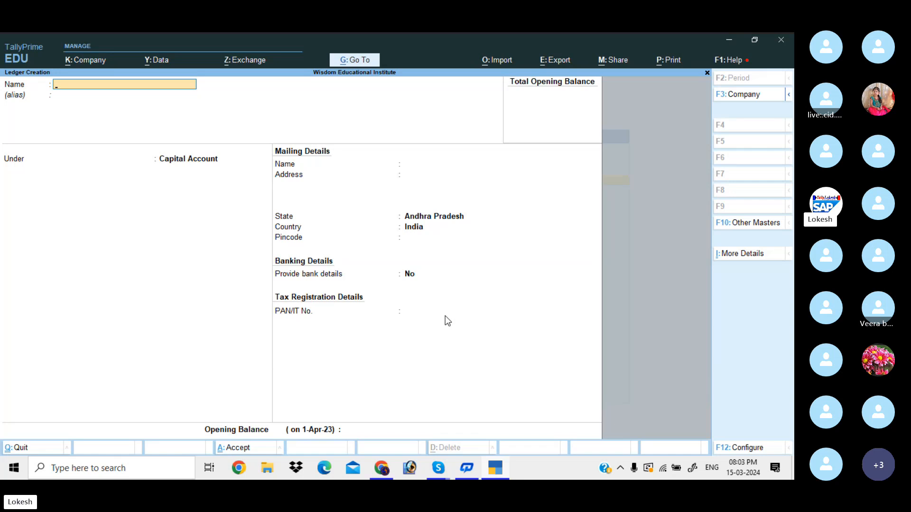
{"action": "type", "text": "Salaries CE"}
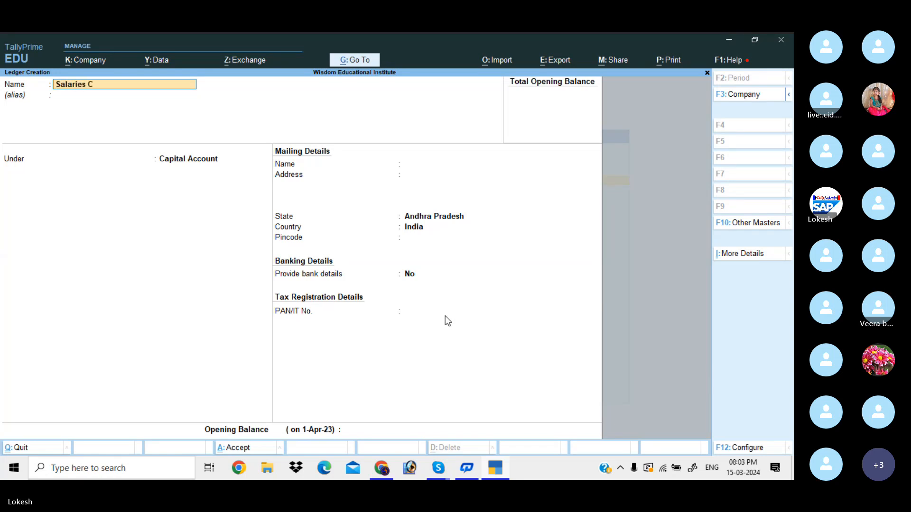
{"action": "key", "text": "Return"}
{"action": "key", "text": "Return"}
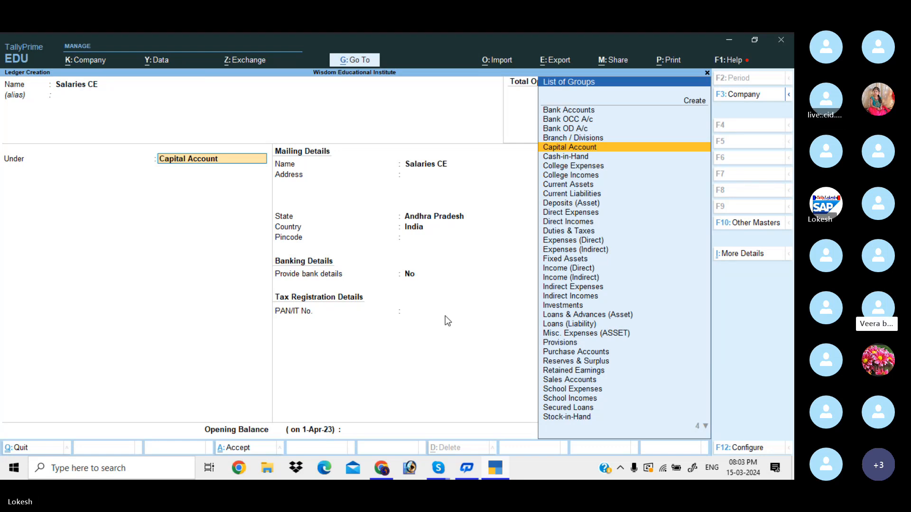
{"action": "type", "text": "CO"}
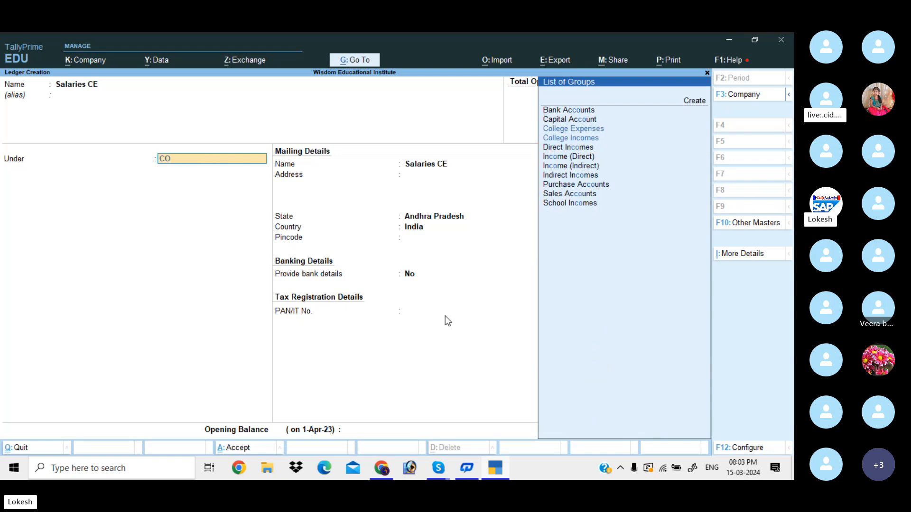
{"action": "type", "text": "L"}
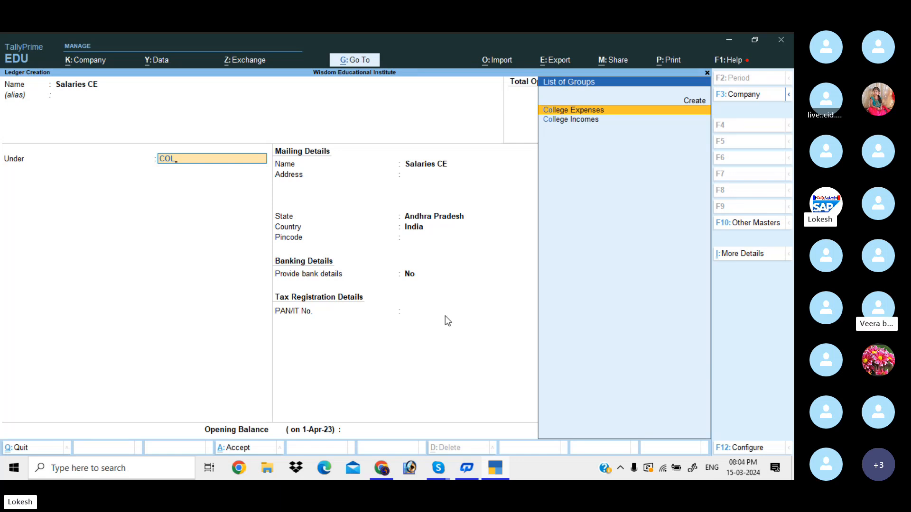
{"action": "key", "text": "Return"}
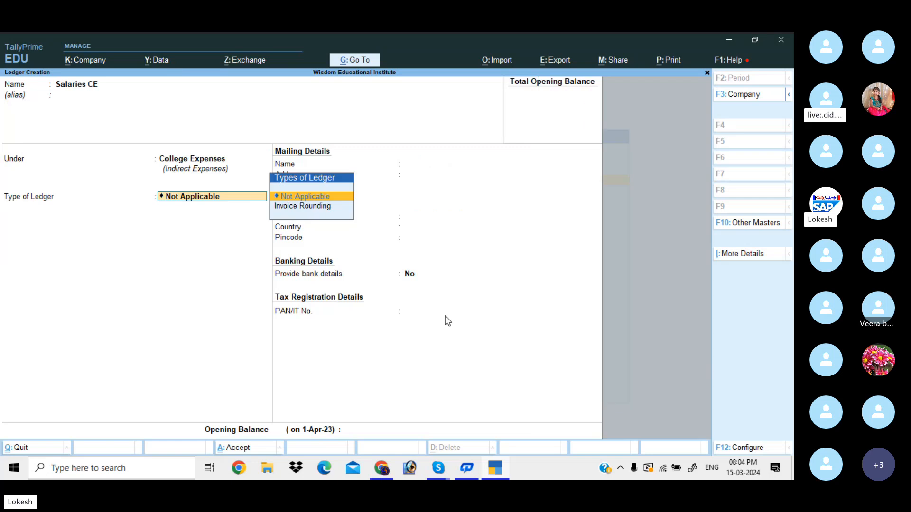
{"action": "key", "text": "BackSpace"}
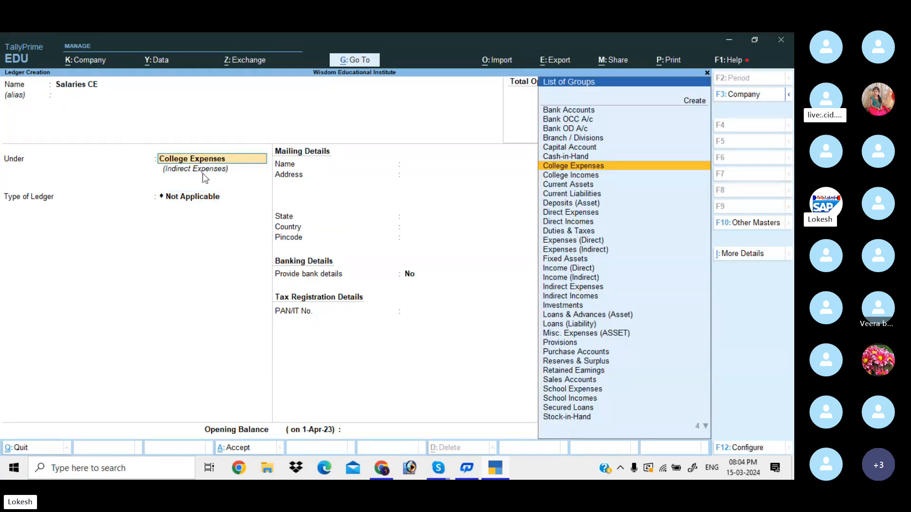
{"action": "key", "text": "Return"}
{"action": "key", "text": "Return"}
{"action": "key", "text": "Return"}
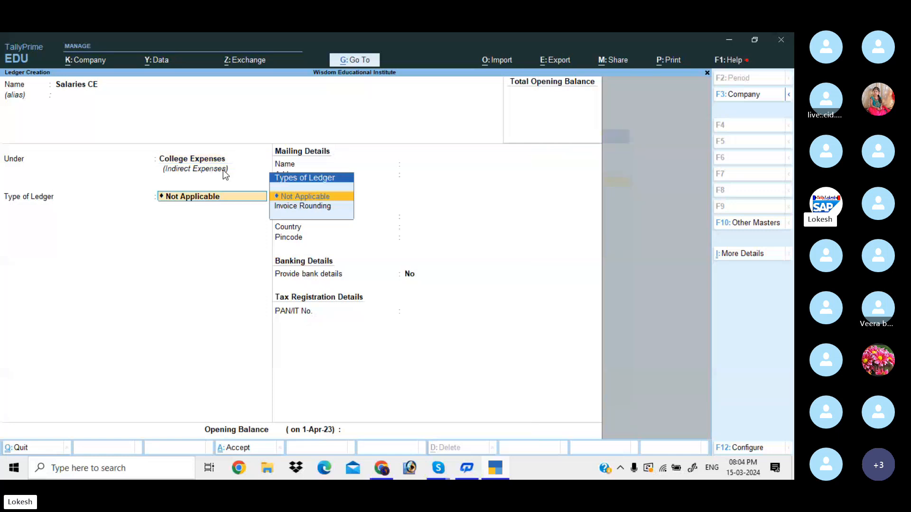
{"action": "key", "text": "Return"}
{"action": "key", "text": "Return"}
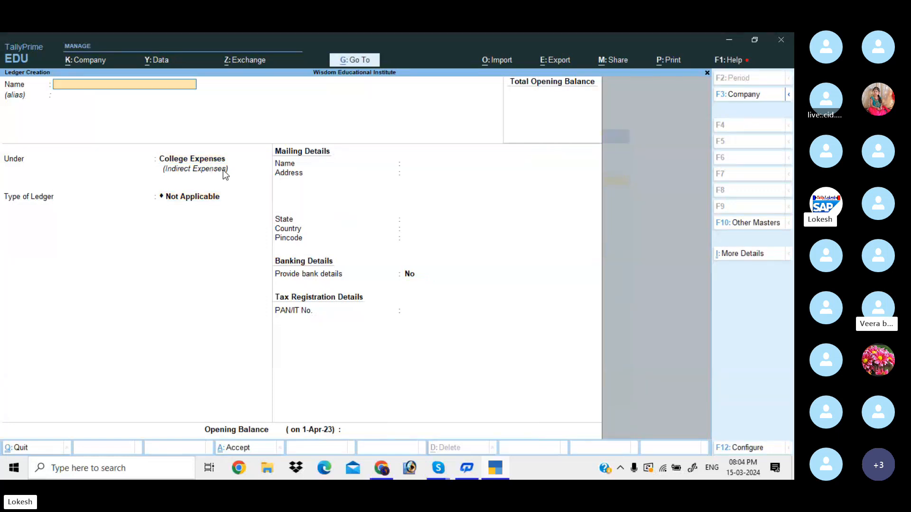
Create the ledger Rent CE under College Expenses with the default ledger settings.
{"action": "type", "text": "REN"}
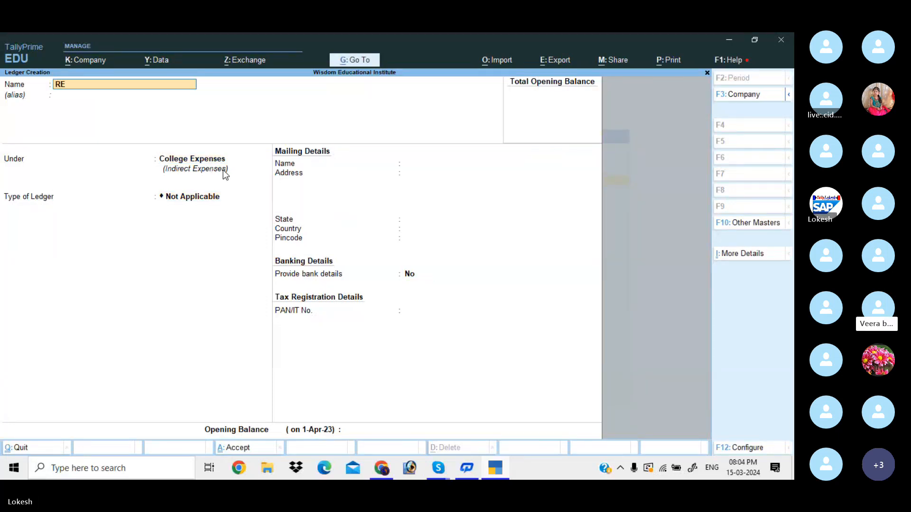
{"action": "key", "text": "BackSpace"}
{"action": "key", "text": "BackSpace"}
{"action": "key", "text": "BackSpace"}
{"action": "type", "text": "Ren"}
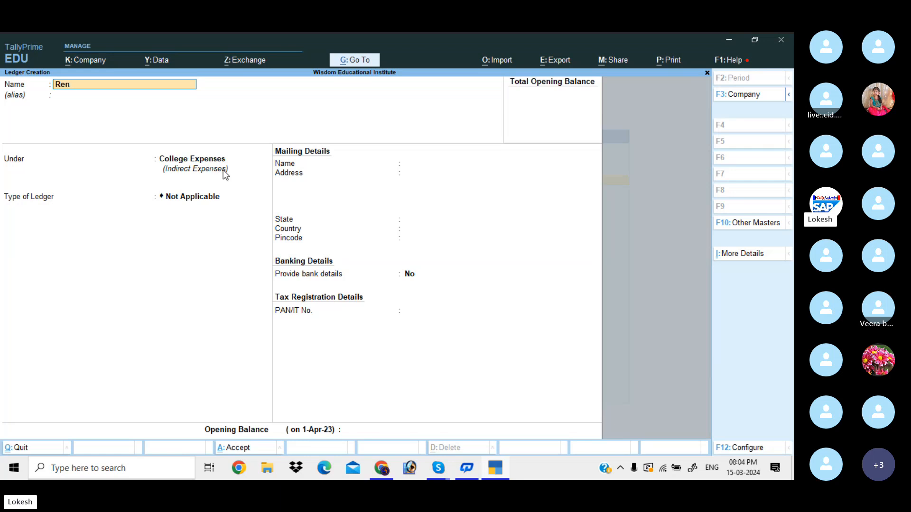
{"action": "type", "text": "t CE"}
{"action": "key", "text": "Return"}
{"action": "key", "text": "Return"}
{"action": "key", "text": "Return"}
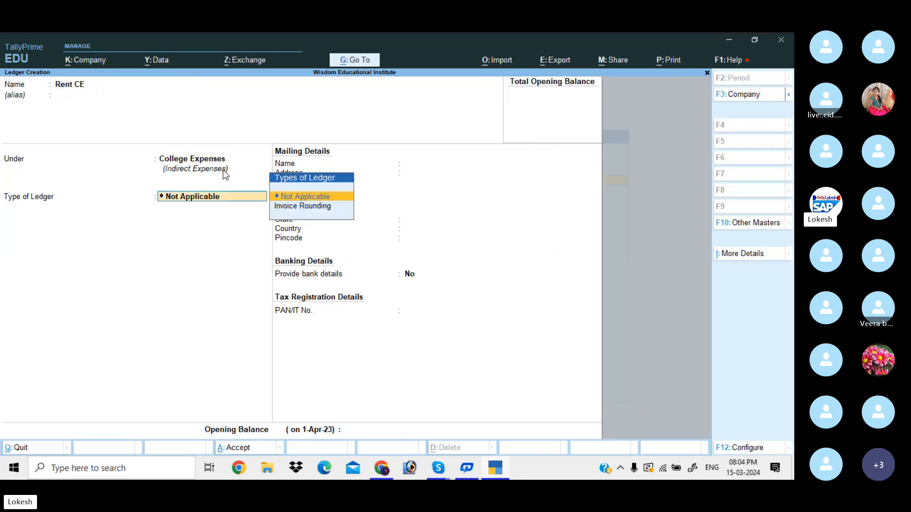
{"action": "key", "text": "Return"}
{"action": "key", "text": "Return"}
{"action": "key", "text": "Return"}
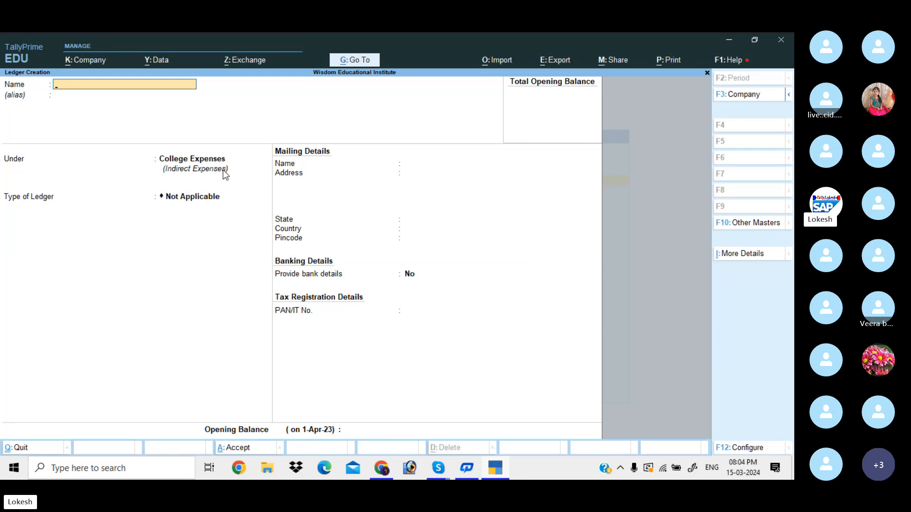
Create the ledger Tele Bill CE under College Expenses with the default ledger settings.
{"action": "type", "text": "TEle"}
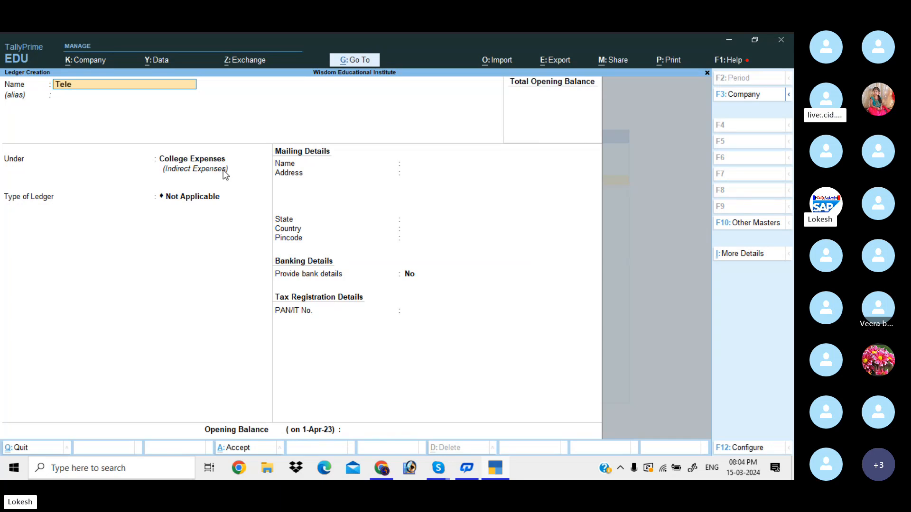
{"action": "type", "text": " Bill ca"}
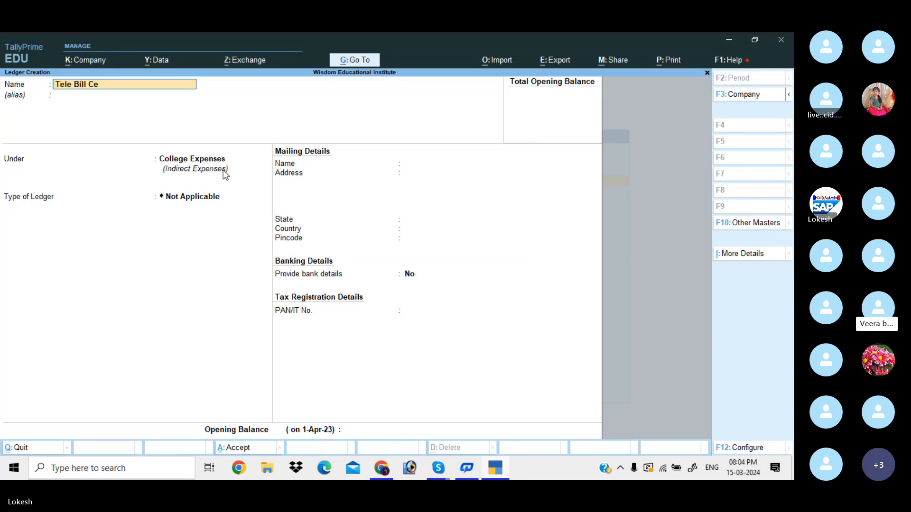
{"action": "key", "text": "BackSpace"}
{"action": "type", "text": "E"}
{"action": "key", "text": "Return"}
{"action": "key", "text": "Return"}
{"action": "key", "text": "Return"}
{"action": "key", "text": "Return"}
{"action": "key", "text": "Return"}
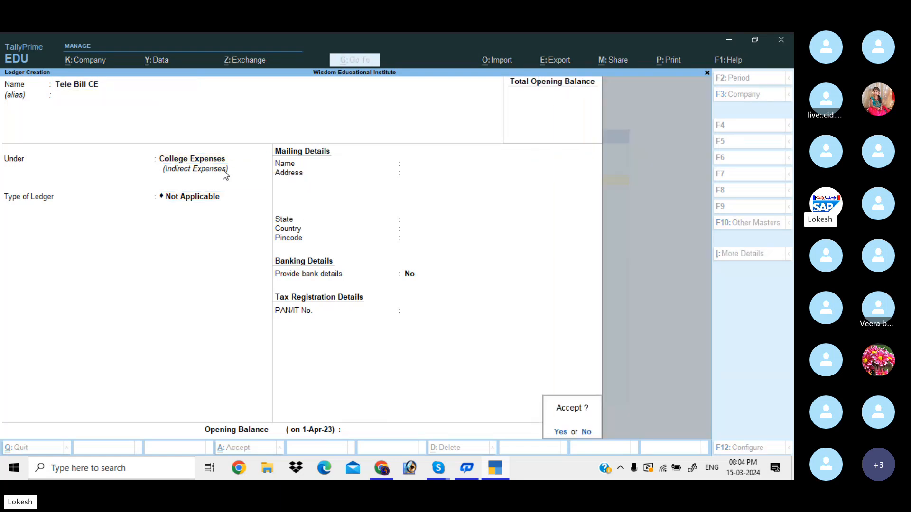
{"action": "key", "text": "Return"}
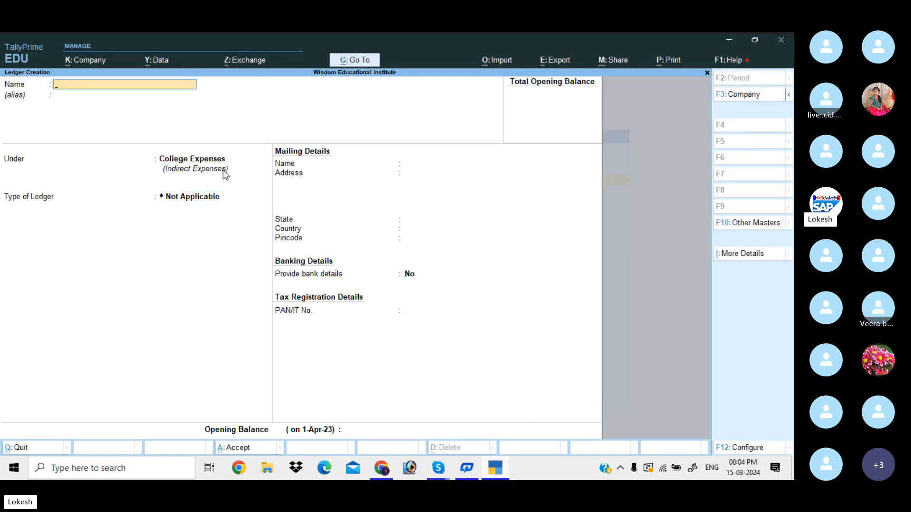
Create the ledger Electricity Bill CE under College Expenses with the default ledger settings.
{"action": "type", "text": "EL"}
{"action": "key", "text": "BackSpace"}
{"action": "type", "text": "lectricity Bill"}
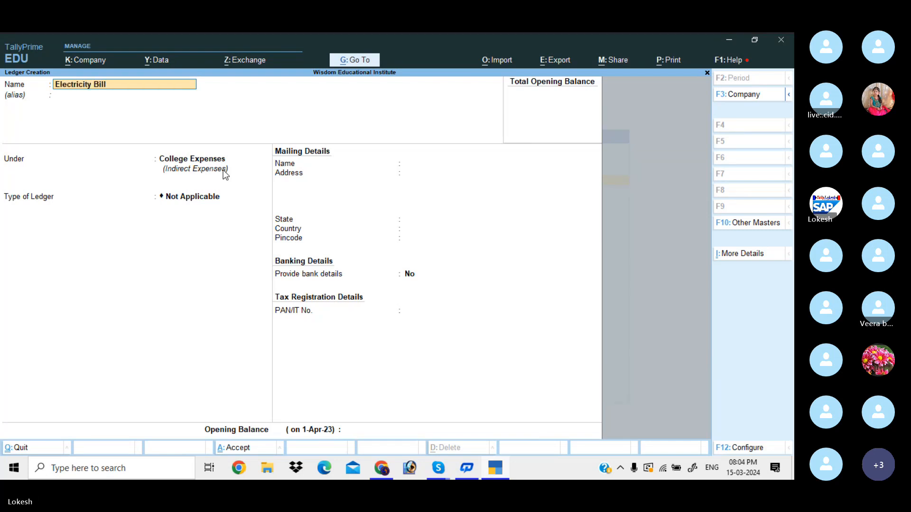
{"action": "type", "text": " CE"}
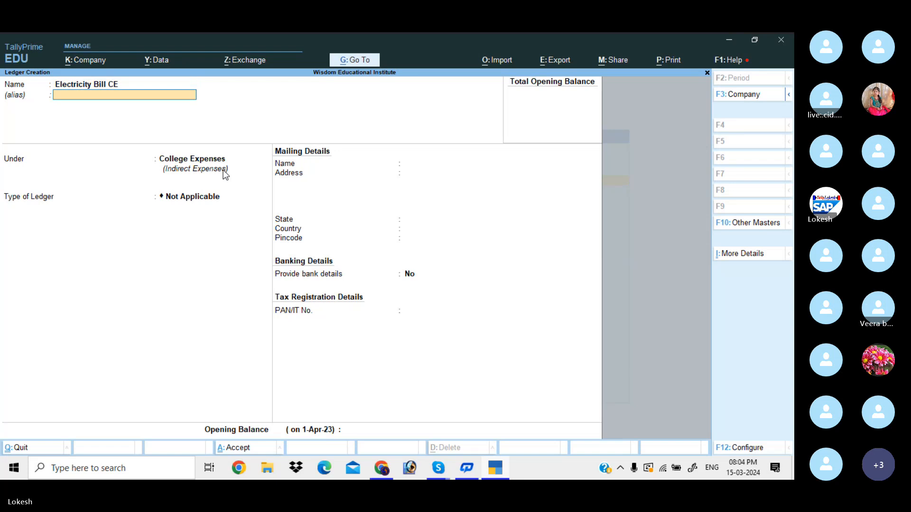
{"action": "key", "text": "Return"}
{"action": "key", "text": "Return"}
{"action": "key", "text": "Return"}
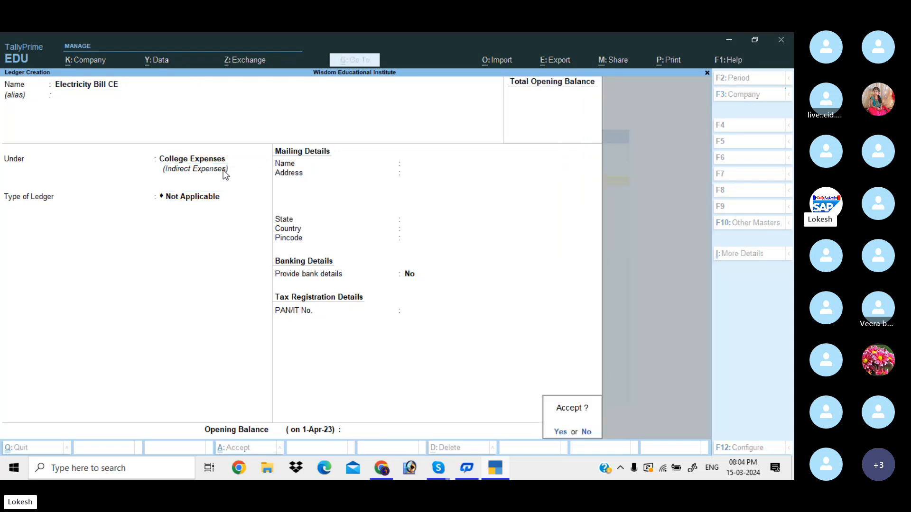
{"action": "key", "text": "Return"}
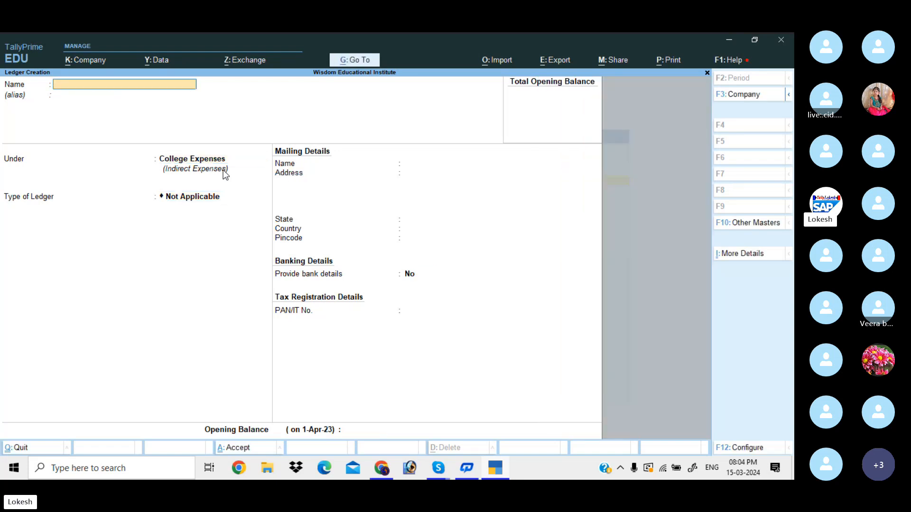
Create the ledger Registration Forms Exp CE under College Expenses with the default ledger settings.
{"action": "type", "text": "REGI"}
{"action": "key", "text": "BackSpace"}
{"action": "key", "text": "BackSpace"}
{"action": "key", "text": "BackSpace"}
{"action": "type", "text": "egi"}
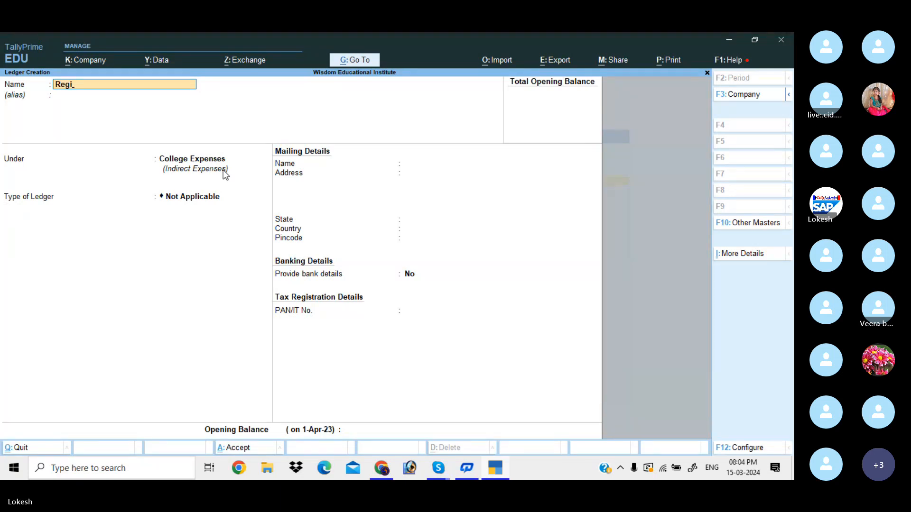
{"action": "type", "text": "stration Forms Exp CE"}
{"action": "key", "text": "Return"}
{"action": "key", "text": "Return"}
{"action": "key", "text": "Return"}
{"action": "key", "text": "Return"}
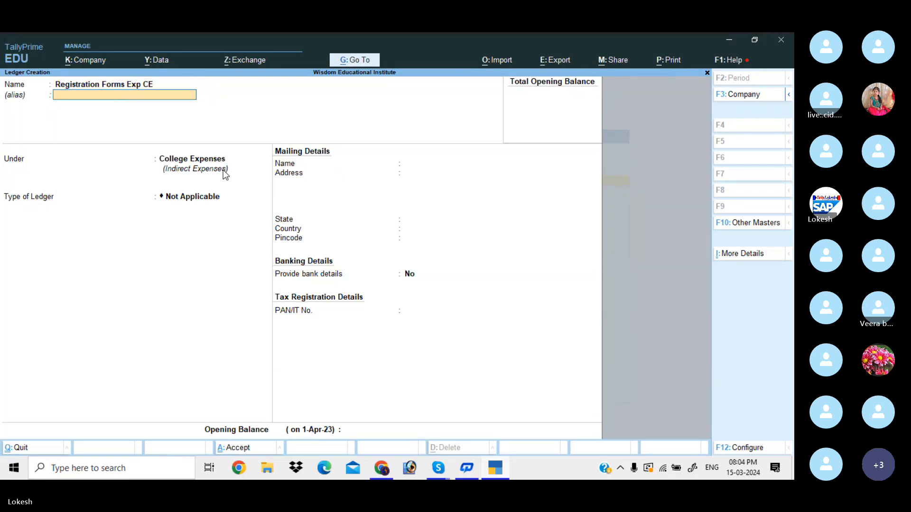
{"action": "key", "text": "Return"}
{"action": "key", "text": "Return"}
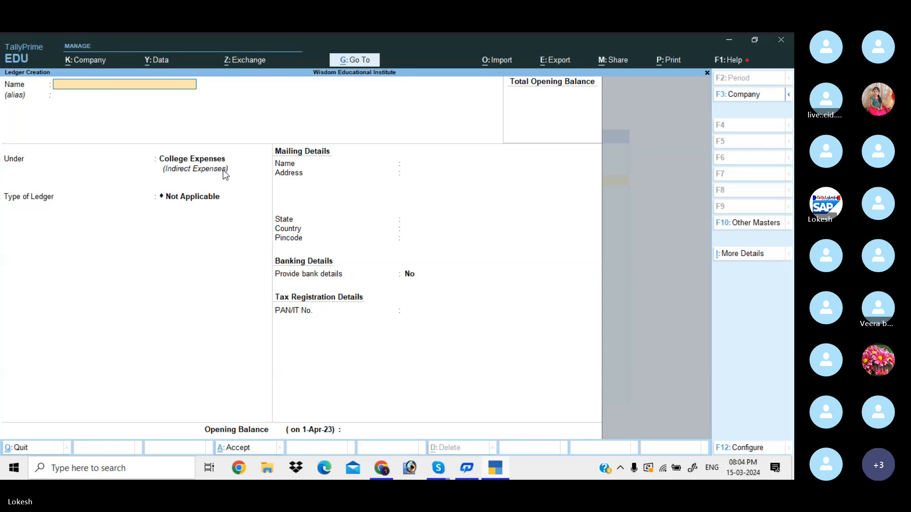
Create the ledger Traveling Exp CE under College Expenses with the default ledger settings.
{"action": "type", "text": "TRA"}
{"action": "key", "text": "BackSpace"}
{"action": "key", "text": "BackSpace"}
{"action": "type", "text": "r"}
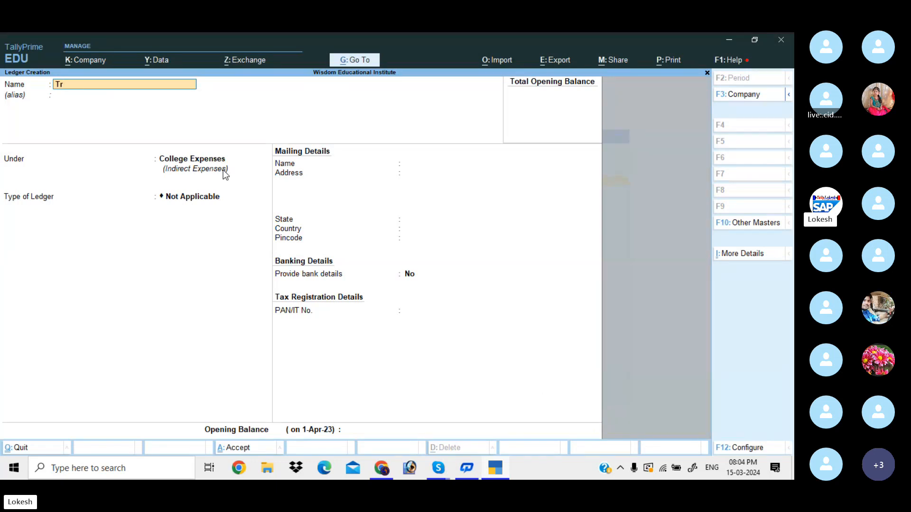
{"action": "type", "text": "aveling E"}
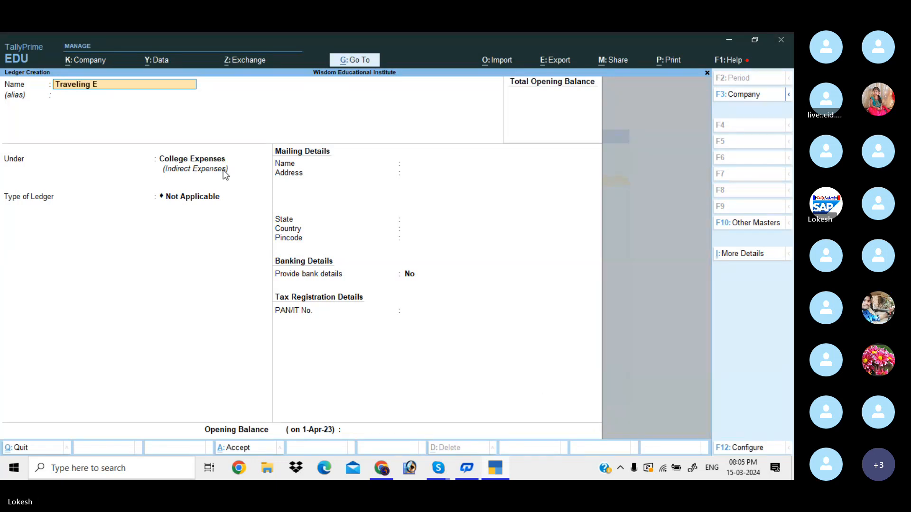
{"action": "type", "text": "xp CE"}
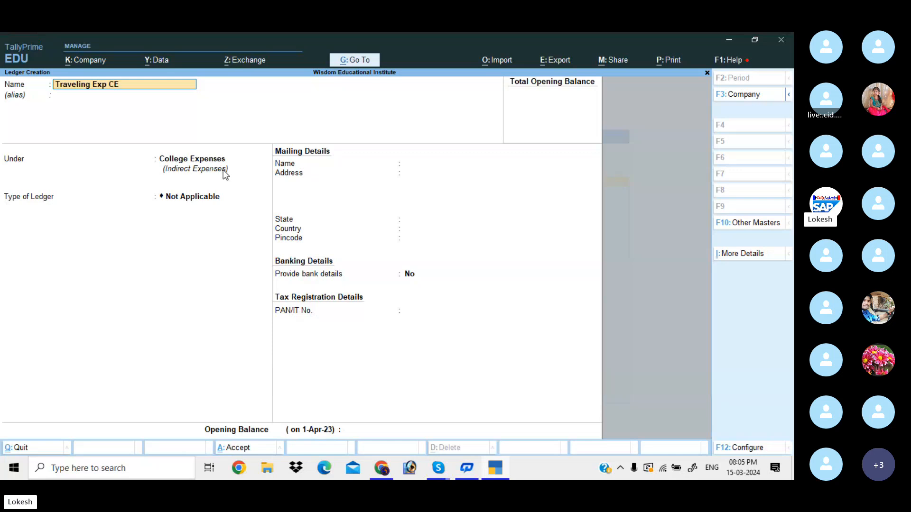
{"action": "key", "text": "Return"}
{"action": "key", "text": "Return"}
{"action": "key", "text": "Return"}
{"action": "key", "text": "Return"}
{"action": "key", "text": "Return"}
{"action": "key", "text": "Return"}
{"action": "key", "text": "Return"}
{"action": "key", "text": "Return"}
{"action": "key", "text": "Return"}
{"action": "key", "text": "Return"}
{"action": "key", "text": "Return"}
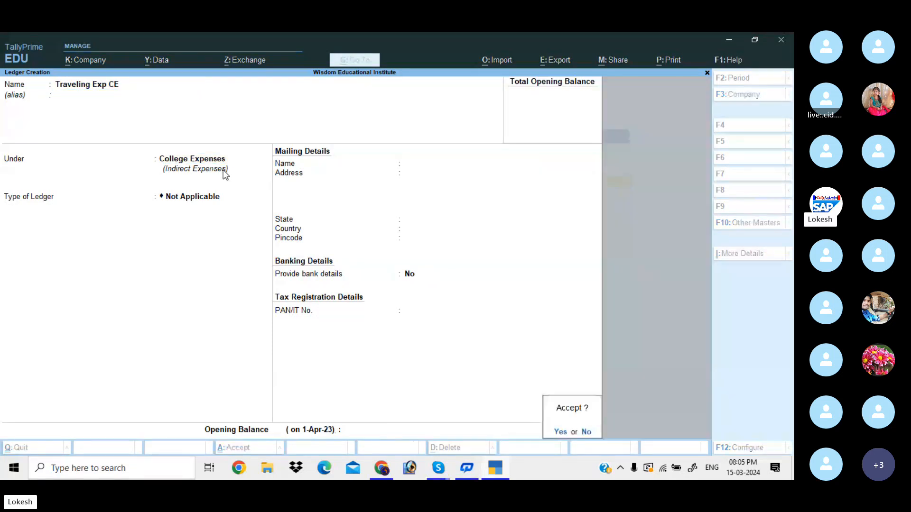
{"action": "key", "text": "Return"}
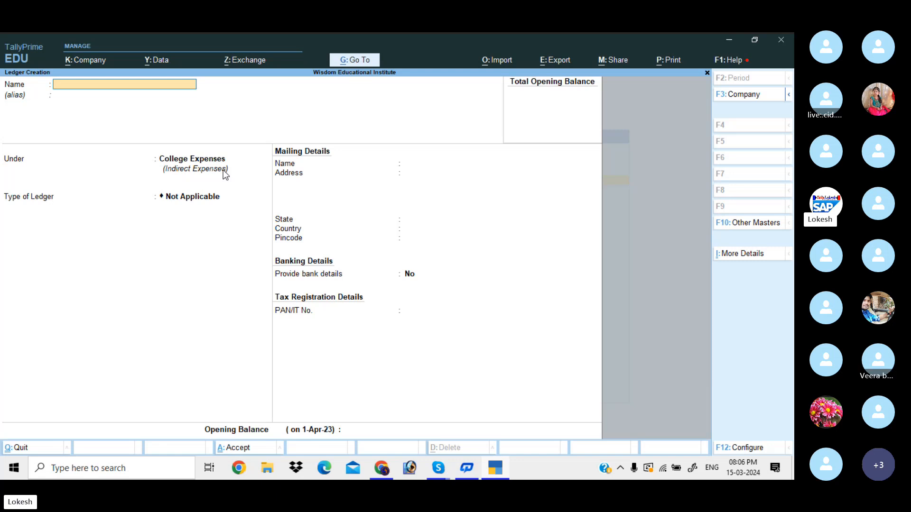
Create the ledger Admission Fee CI under College Incomes, with the ledger type Not Applicable and other details at their defaults.
{"action": "type", "text": "AD"}
{"action": "key", "text": "BackSpace"}
{"action": "type", "text": "d"}
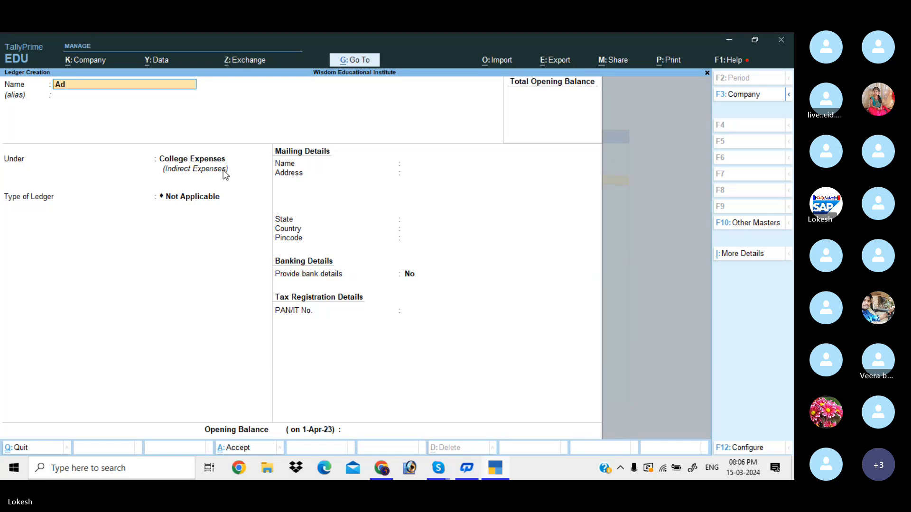
{"action": "type", "text": "mission Fee Cl"}
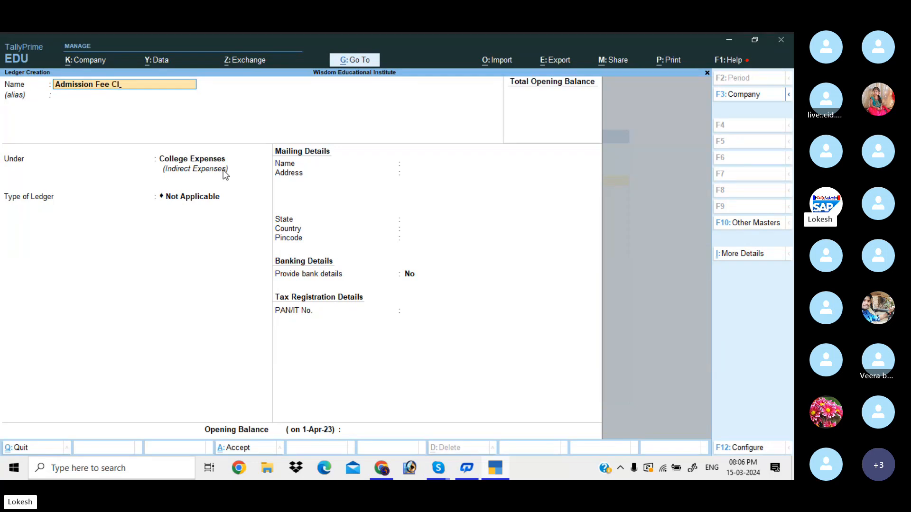
{"action": "key", "text": "Return"}
{"action": "key", "text": "Return"}
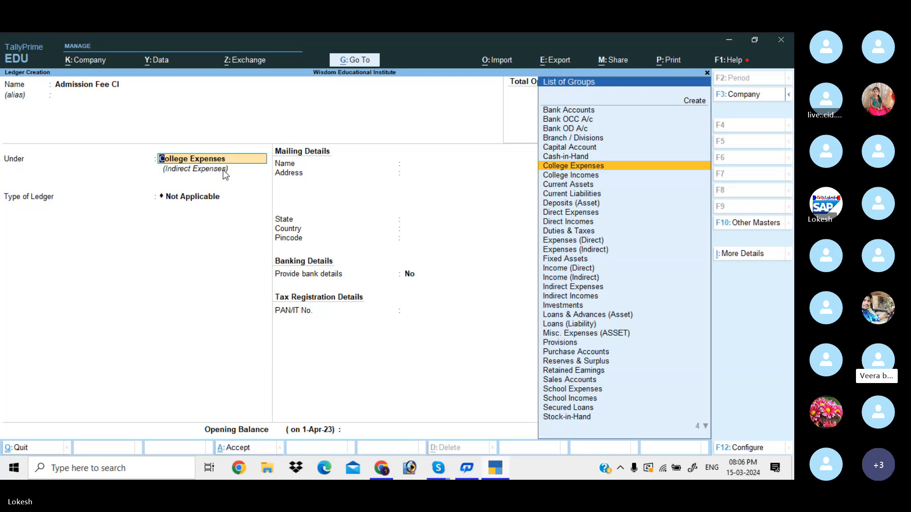
{"action": "key", "text": "Down"}
{"action": "key", "text": "Return"}
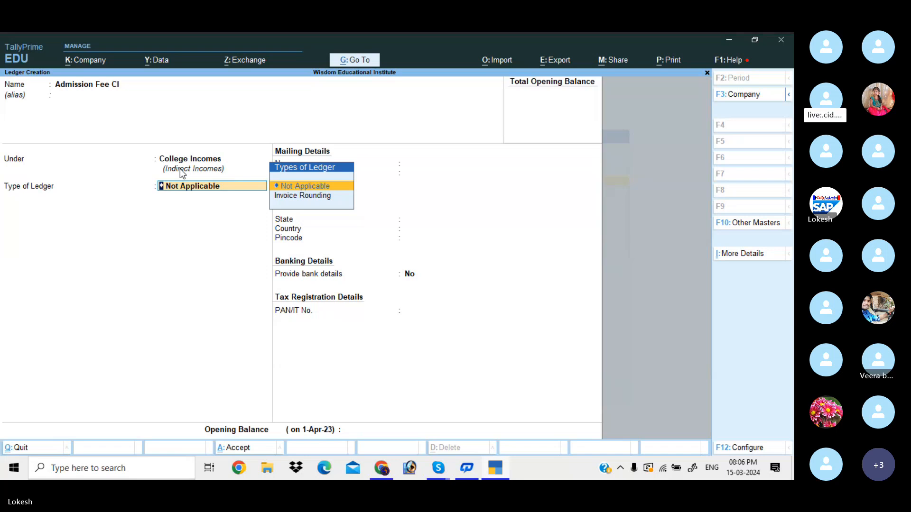
{"action": "key", "text": "Return"}
{"action": "key", "text": "Return"}
{"action": "key", "text": "Return"}
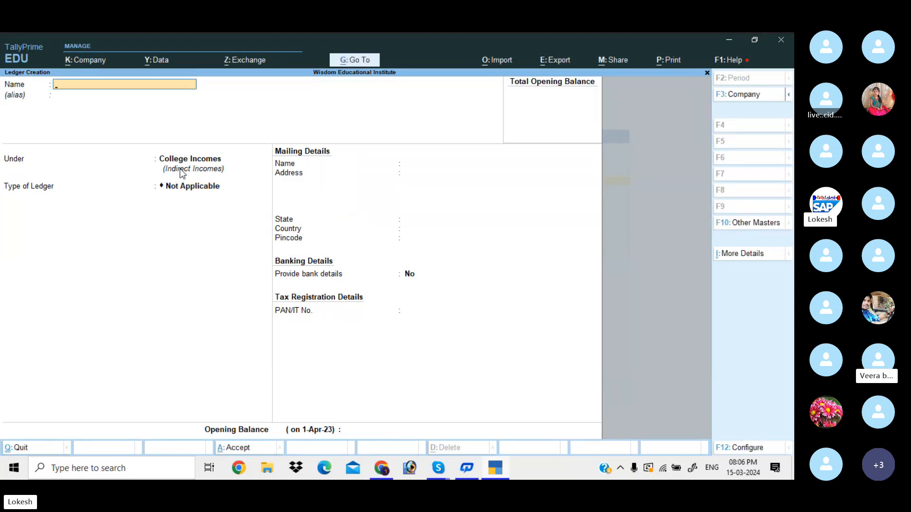
Create the ledger Tuition Fee CI under College Incomes with the default ledger settings.
{"action": "type", "text": "Tuti"}
{"action": "key", "text": "BackSpace"}
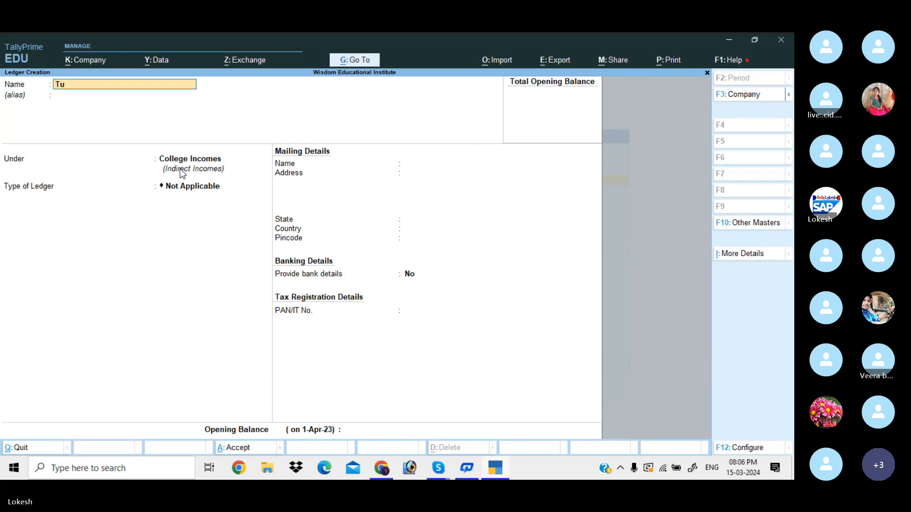
{"action": "type", "text": "ition fee cl"}
{"action": "key", "text": "Return"}
{"action": "key", "text": "Return"}
{"action": "key", "text": "Return"}
{"action": "key", "text": "Return"}
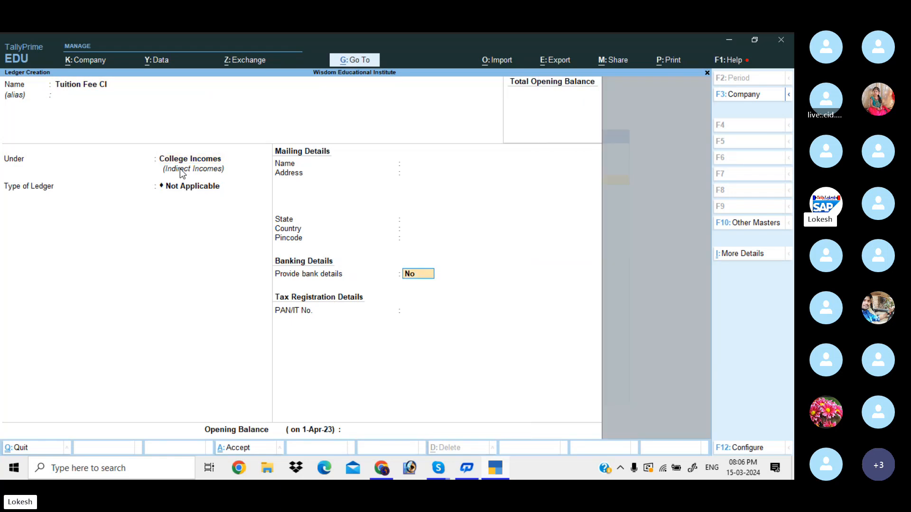
{"action": "key", "text": "Return"}
{"action": "key", "text": "Return"}
Create the ledger Donation Fe CI under College Incomes with the default ledger settings.
{"action": "type", "text": "D"}
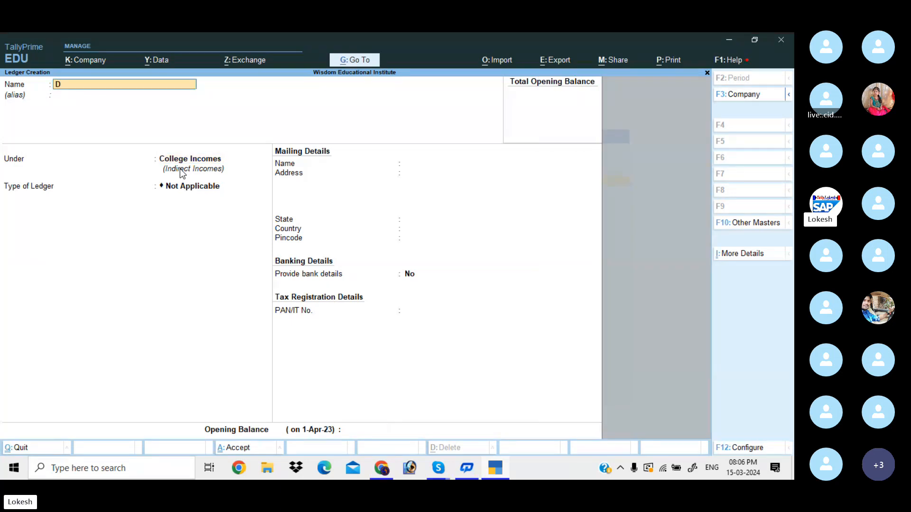
{"action": "type", "text": "onation Fe Cl"}
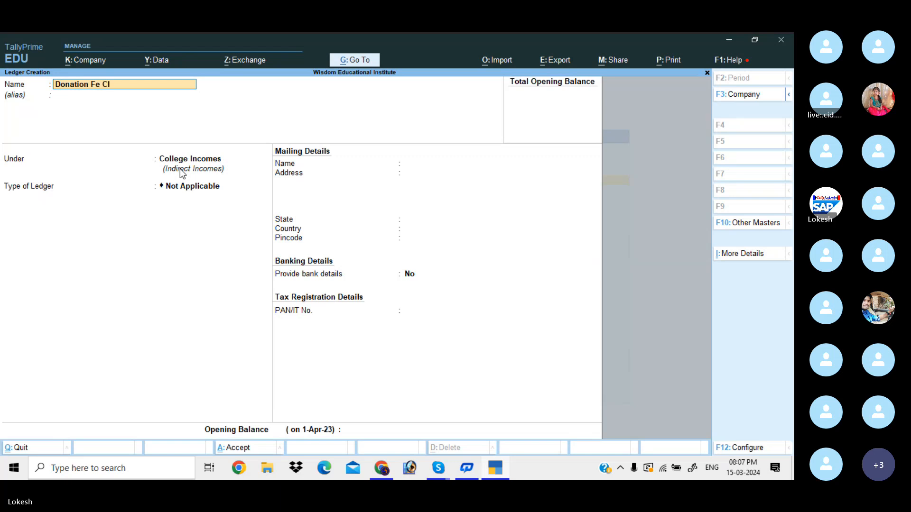
{"action": "key", "text": "Return"}
{"action": "key", "text": "Return"}
{"action": "key", "text": "Return"}
{"action": "key", "text": "Return"}
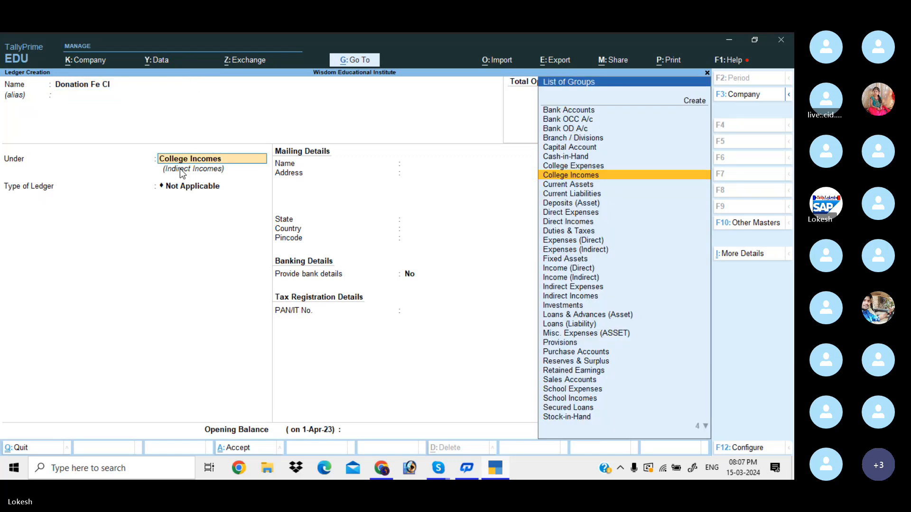
{"action": "key", "text": "Return"}
Create the ledger Exam Fee CI under College Incomes with the default ledger settings.
{"action": "type", "text": "E"}
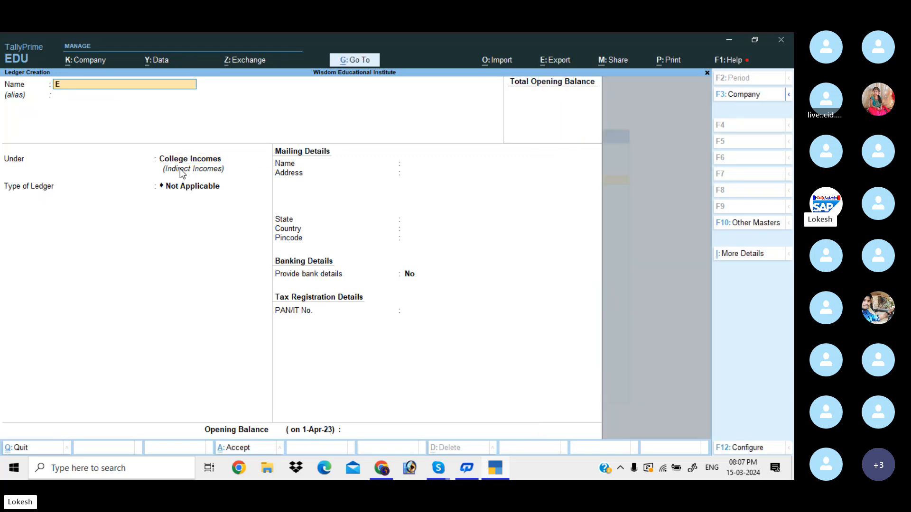
{"action": "type", "text": "XA"}
{"action": "key", "text": "BackSpace"}
{"action": "key", "text": "BackSpace"}
{"action": "type", "text": "xa"}
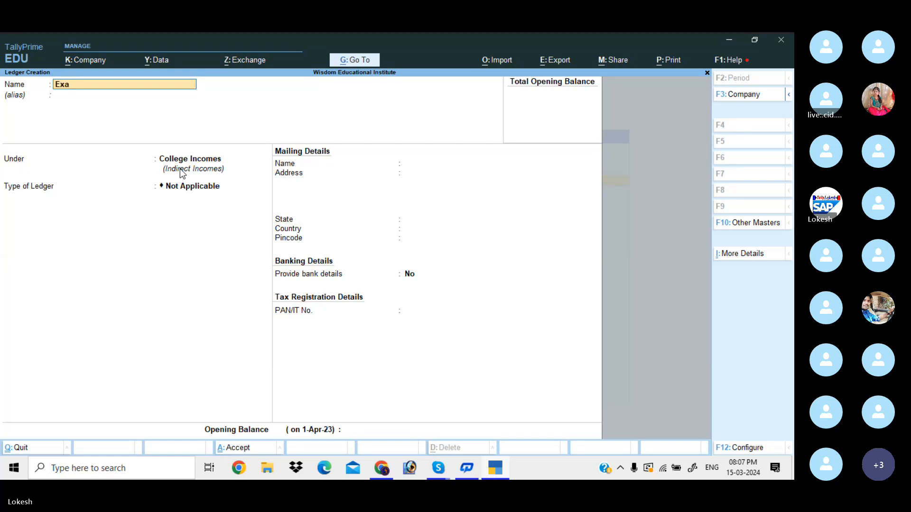
{"action": "type", "text": "m Fee Cl"}
{"action": "key", "text": "Return"}
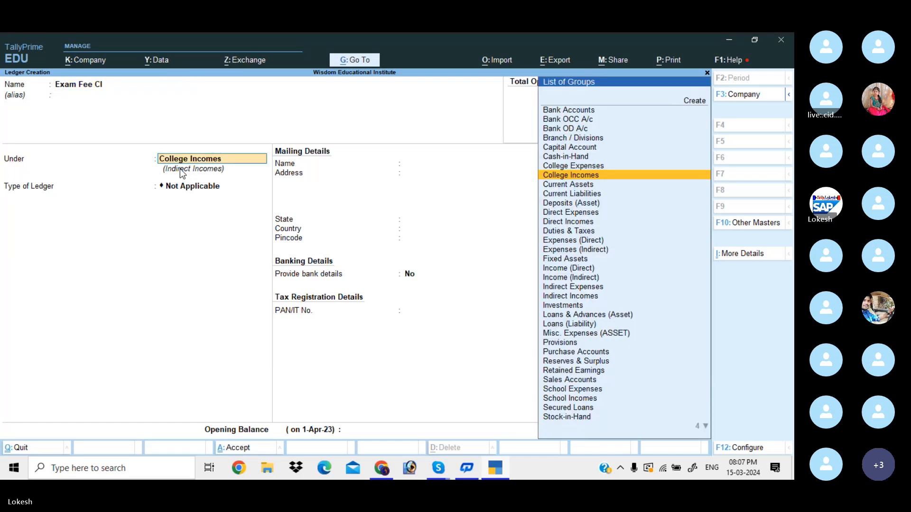
{"action": "key", "text": "Return"}
{"action": "key", "text": "Return"}
{"action": "key", "text": "Return"}
{"action": "key", "text": "Return"}
{"action": "key", "text": "Return"}
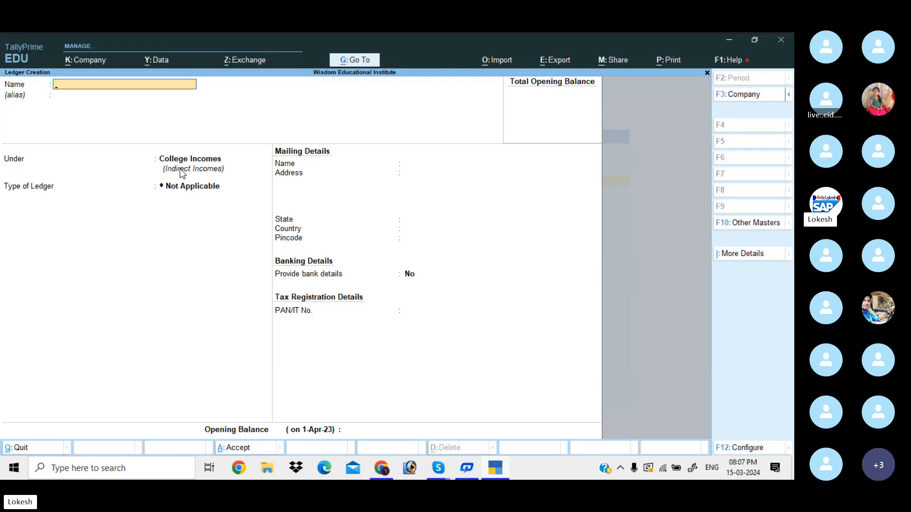
Create the ledger Salaries SE under School Expenses, with the ledger type Not Applicable and other details at their defaults.
{"action": "type", "text": "Salaries SE"}
{"action": "key", "text": "Return"}
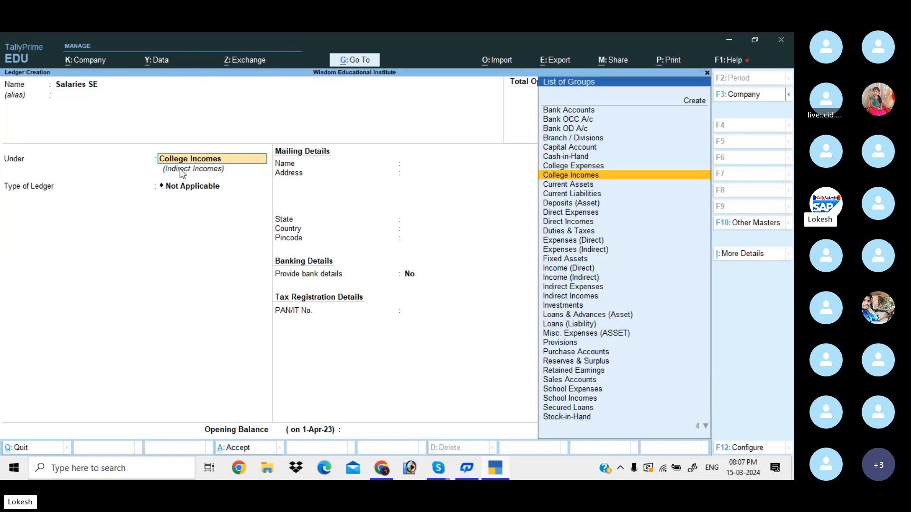
{"action": "type", "text": "SC"}
{"action": "key", "text": "Down"}
{"action": "key", "text": "Return"}
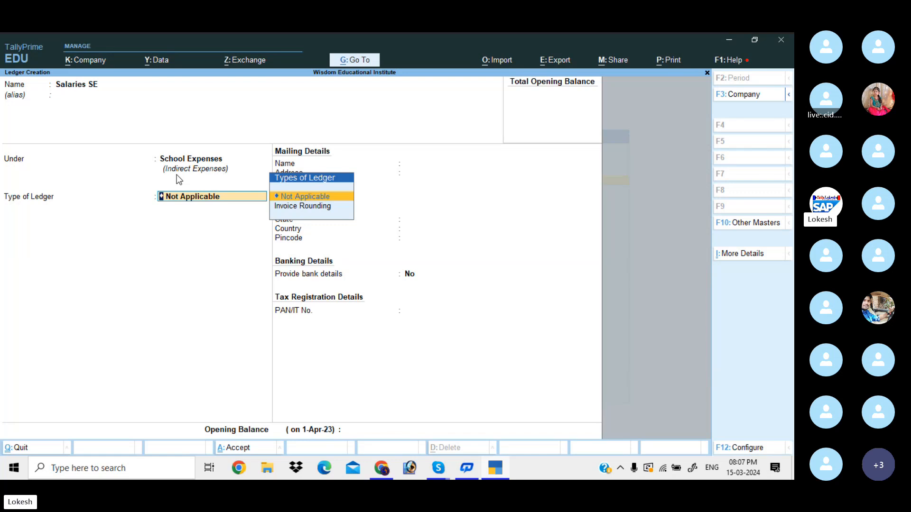
{"action": "key", "text": "Return"}
{"action": "key", "text": "Return"}
{"action": "key", "text": "Return"}
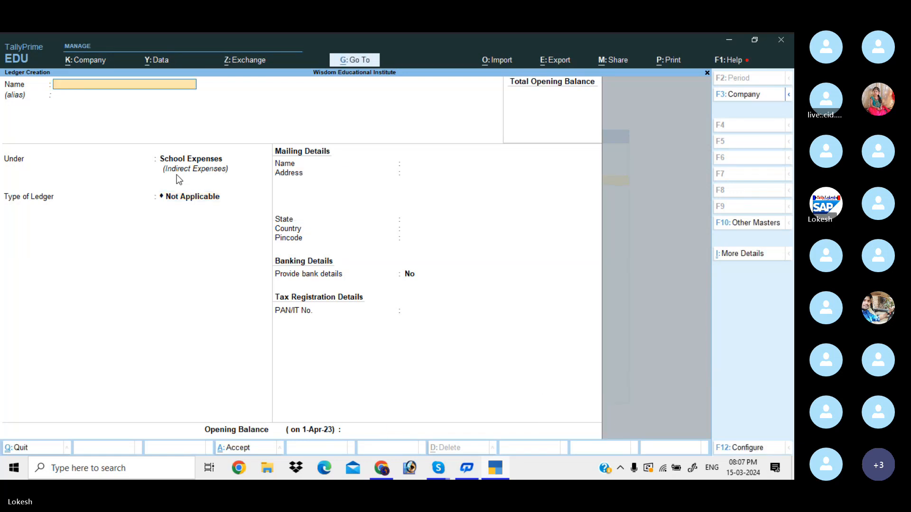
Create the ledger Rent SE under School Expenses with the default ledger settings.
{"action": "type", "text": "Rent SE"}
{"action": "key", "text": "Return"}
{"action": "key", "text": "Return"}
{"action": "key", "text": "Return"}
{"action": "key", "text": "Return"}
{"action": "key", "text": "Return"}
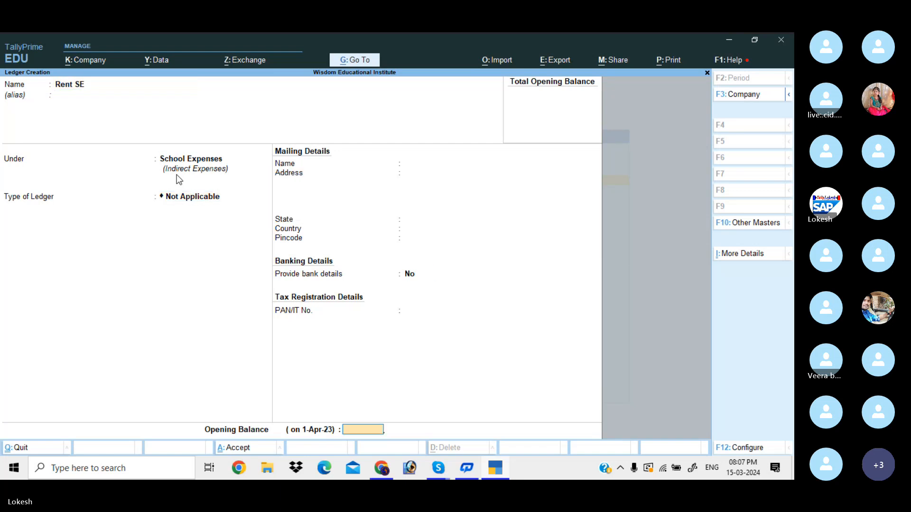
{"action": "key", "text": "Return"}
{"action": "key", "text": "Return"}
Create the ledger Application Forms Exp SE under School Expenses with the default ledger settings.
{"action": "type", "text": "A"}
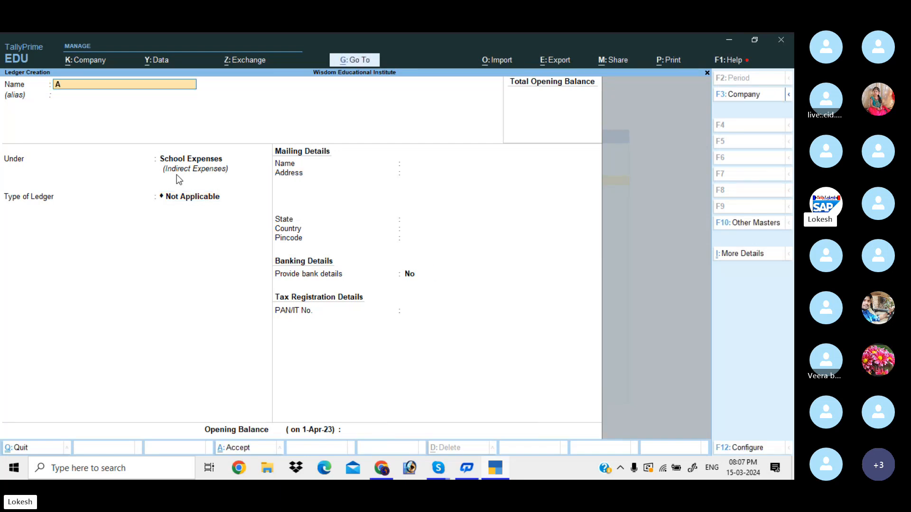
{"action": "type", "text": "p"}
{"action": "key", "text": "BackSpace"}
{"action": "type", "text": "pplication"}
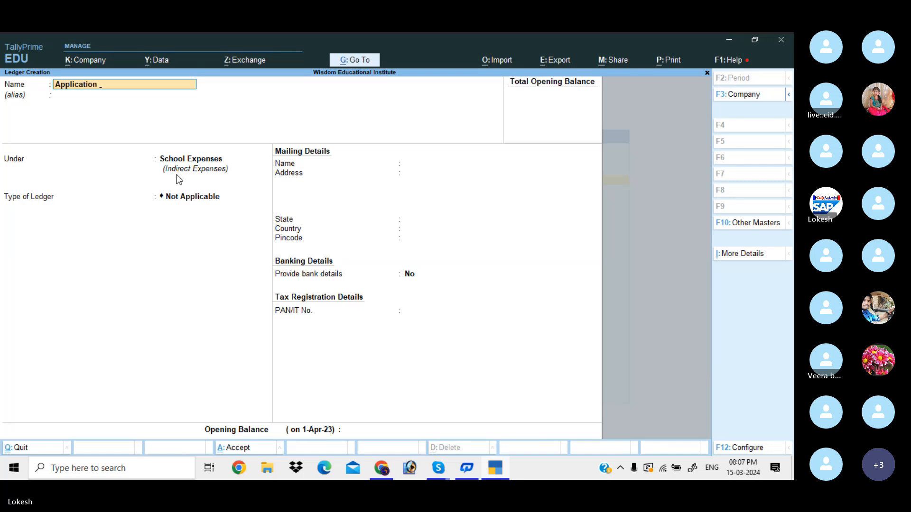
{"action": "type", "text": " FormsEx"}
{"action": "key", "text": "BackSpace"}
{"action": "type", "text": "xp SE"}
{"action": "key", "text": "Return"}
{"action": "key", "text": "Return"}
{"action": "key", "text": "Return"}
{"action": "key", "text": "Return"}
{"action": "key", "text": "Return"}
{"action": "key", "text": "Return"}
{"action": "key", "text": "Return"}
{"action": "key", "text": "Return"}
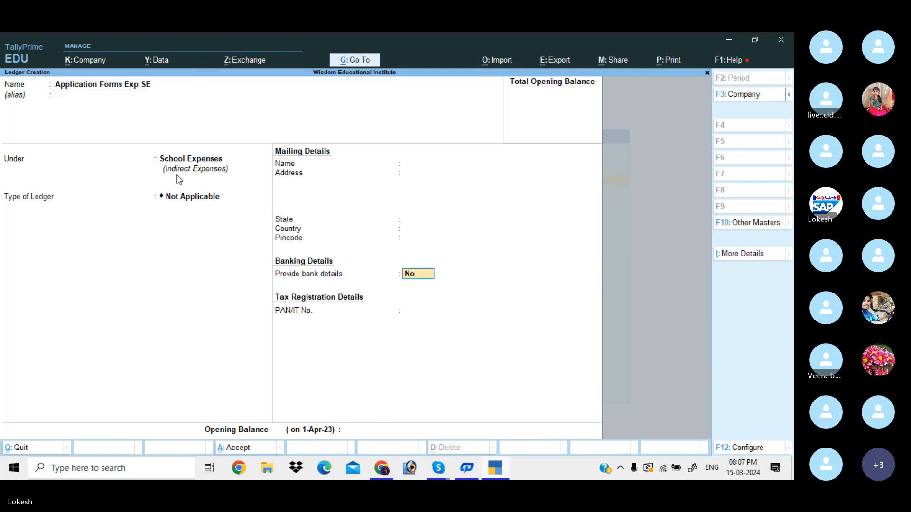
Create the ledger Electricity Exp SE under School Expenses with the default ledger settings.
{"action": "type", "text": "E"}
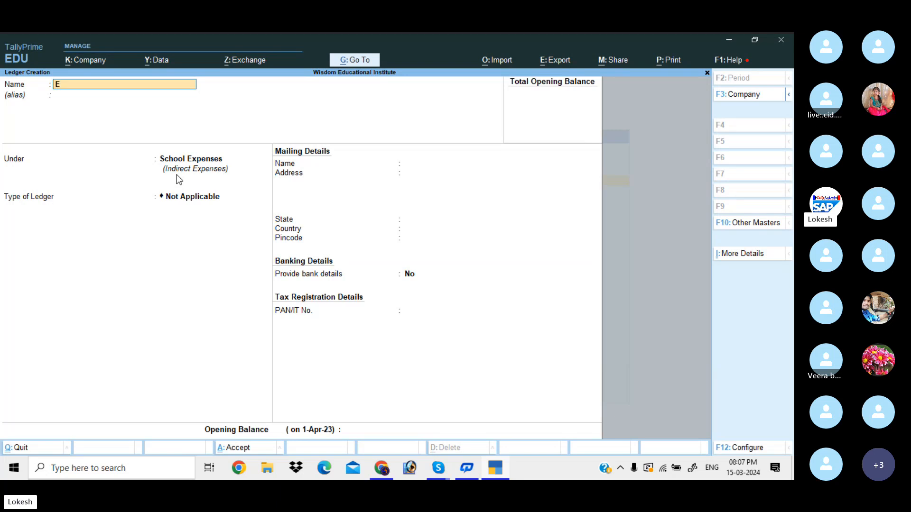
{"action": "type", "text": "lectric"}
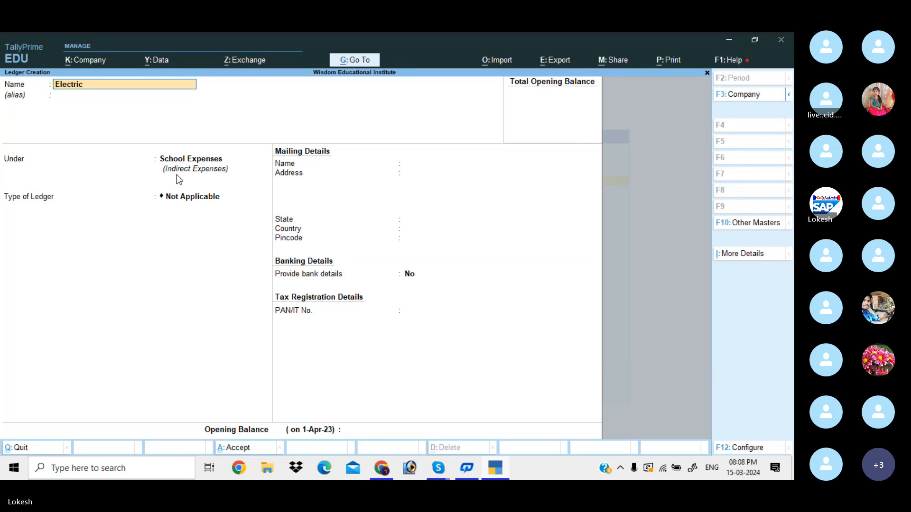
{"action": "type", "text": "ity "}
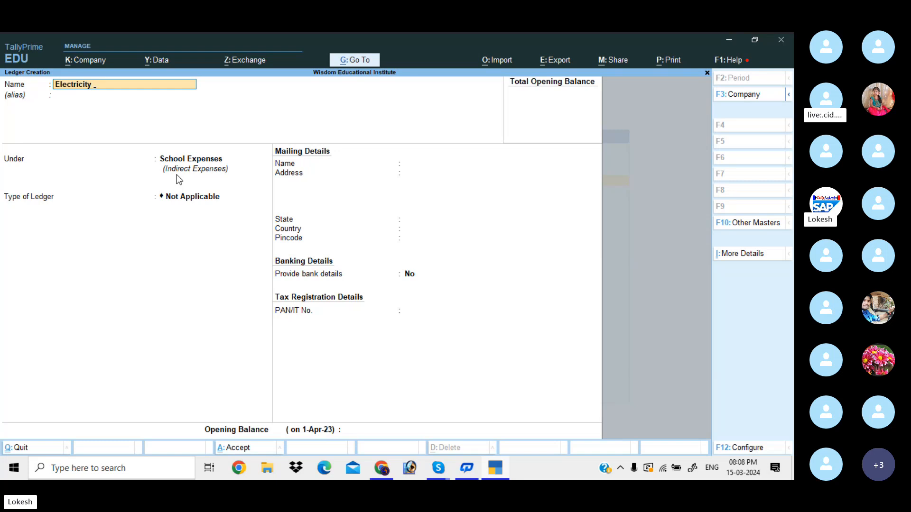
{"action": "type", "text": "Exp"}
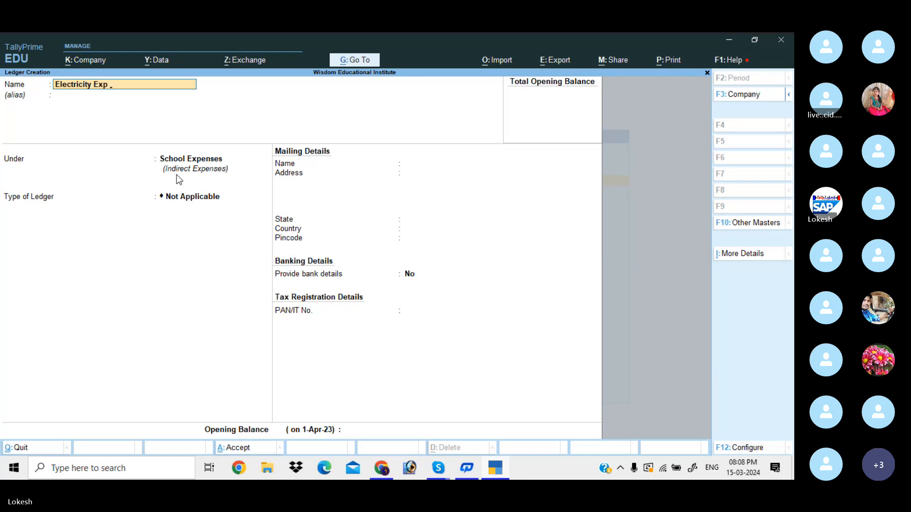
{"action": "type", "text": " SE"}
{"action": "key", "text": "Return"}
{"action": "key", "text": "Return"}
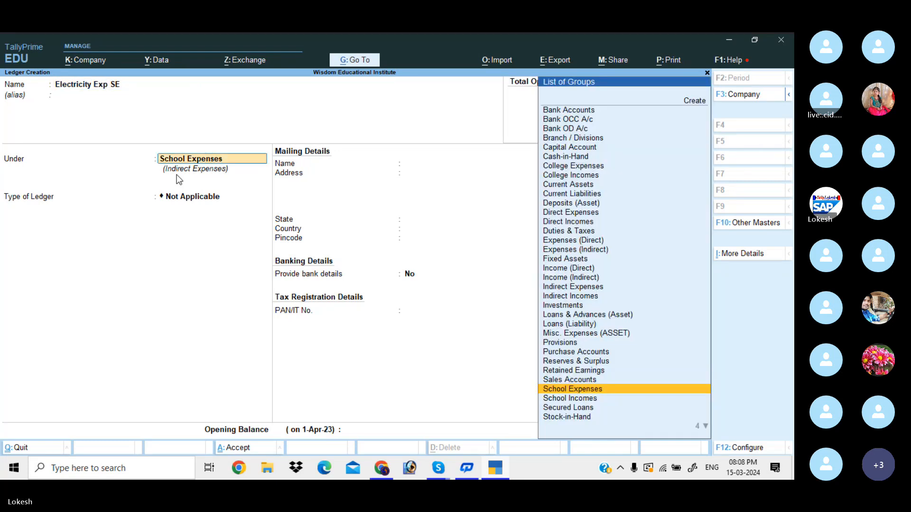
{"action": "key", "text": "Return"}
{"action": "key", "text": "Return"}
{"action": "key", "text": "Return"}
{"action": "key", "text": "Return"}
Create the ledger Tele Bill SE under School Expenses with the default ledger settings.
{"action": "type", "text": "TELE"}
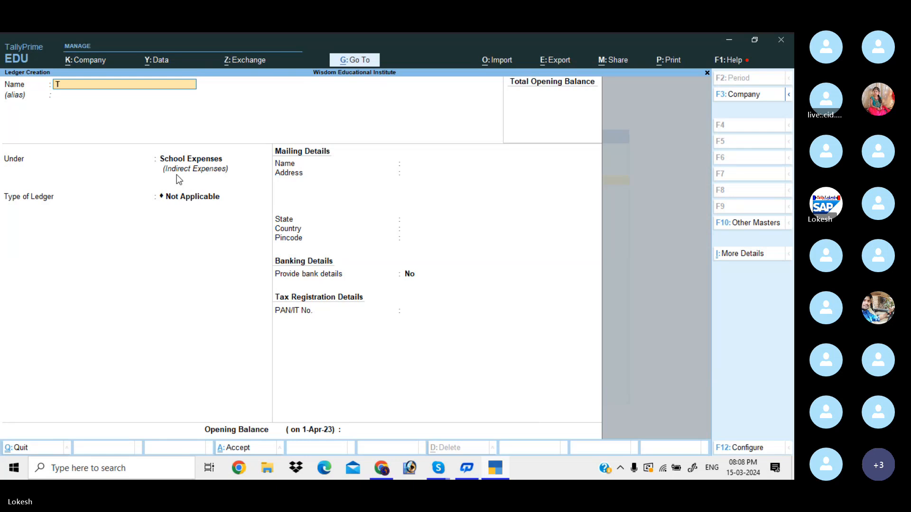
{"action": "key", "text": "BackSpace"}
{"action": "key", "text": "BackSpace"}
{"action": "key", "text": "BackSpace"}
{"action": "type", "text": "e"}
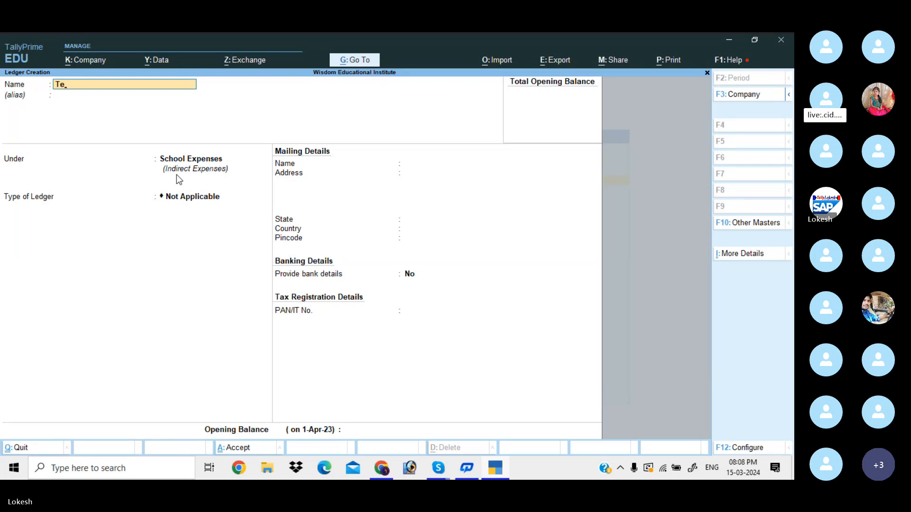
{"action": "type", "text": "le Bill"}
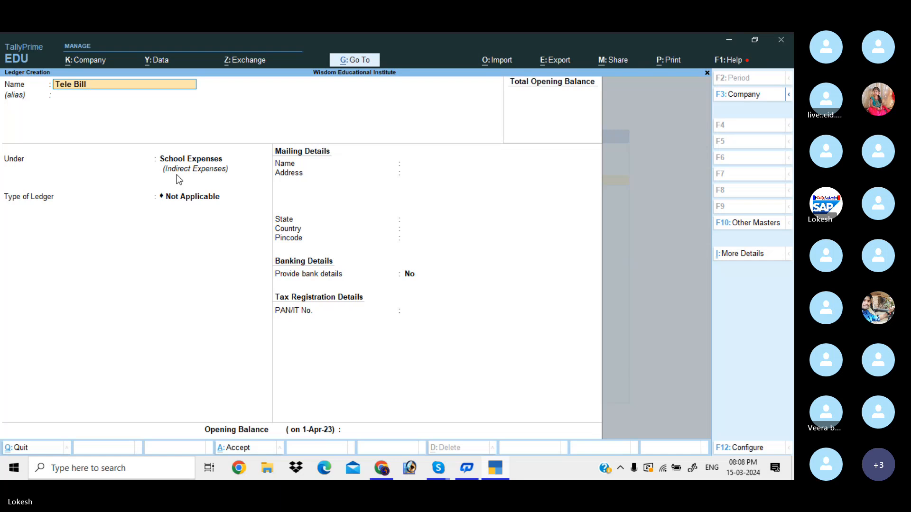
{"action": "type", "text": " SE"}
{"action": "key", "text": "Return"}
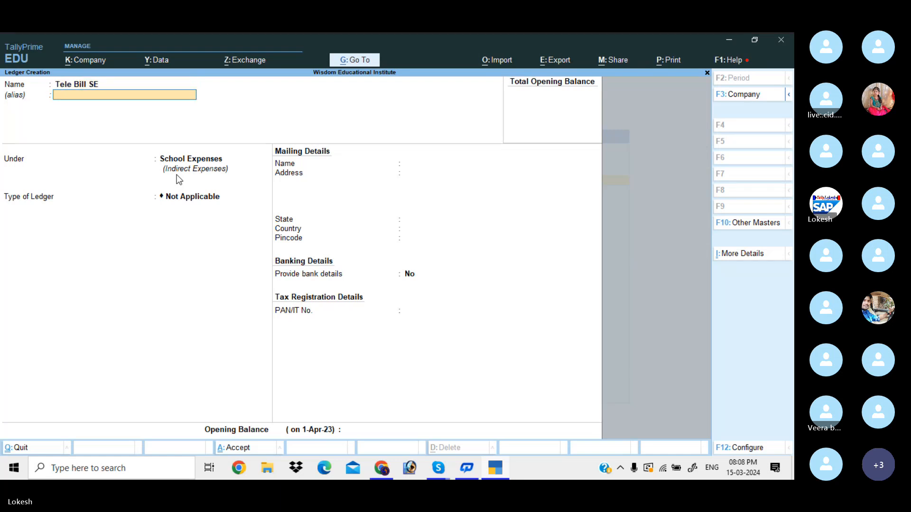
{"action": "key", "text": "Return"}
{"action": "key", "text": "Return"}
{"action": "key", "text": "Return"}
{"action": "key", "text": "Return"}
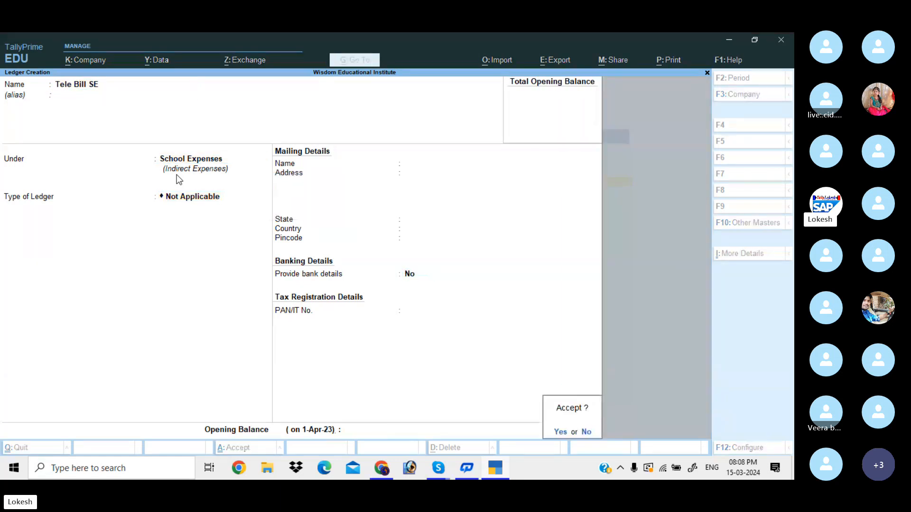
{"action": "key", "text": "Return"}
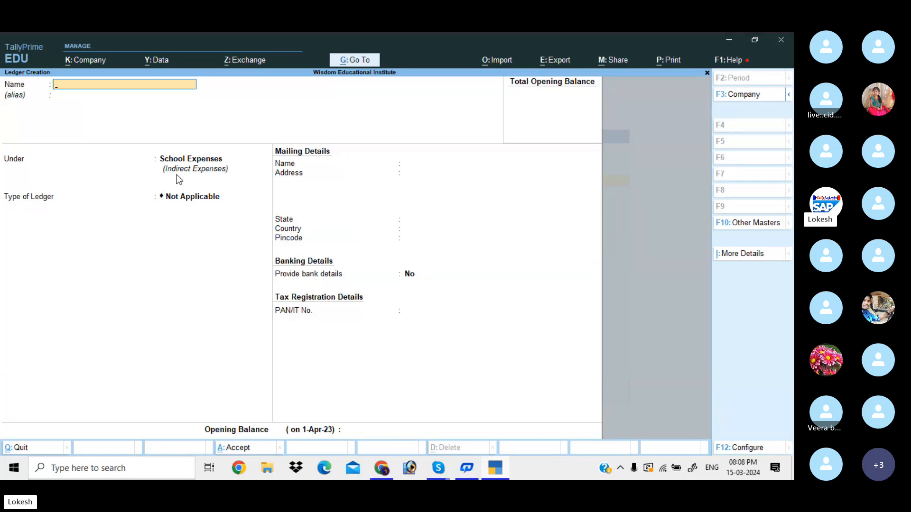
Create the ledger Donation Fee SI under School Incomes, with the ledger type Not Applicable and other details at their defaults.
{"action": "type", "text": "DDN"}
{"action": "key", "text": "BackSpace"}
{"action": "key", "text": "BackSpace"}
{"action": "type", "text": "onation"}
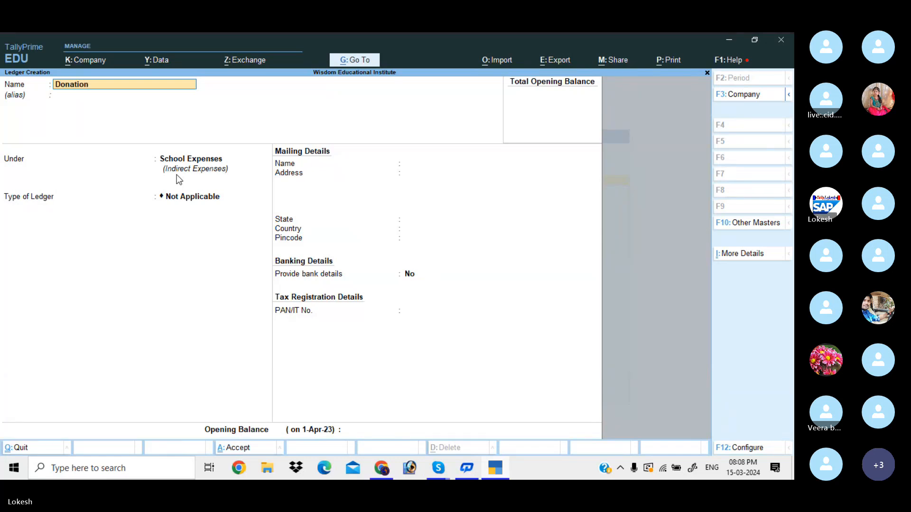
{"action": "type", "text": " Fee"}
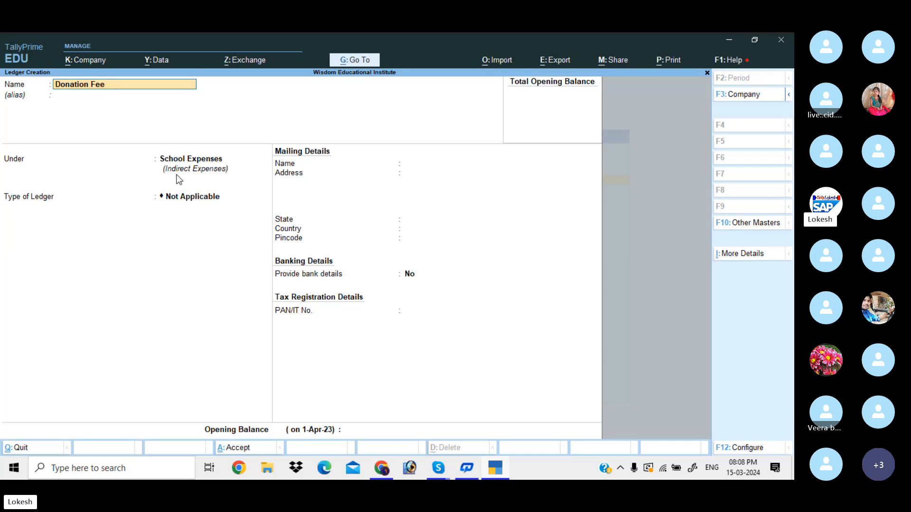
{"action": "type", "text": " Sl"}
{"action": "key", "text": "Return"}
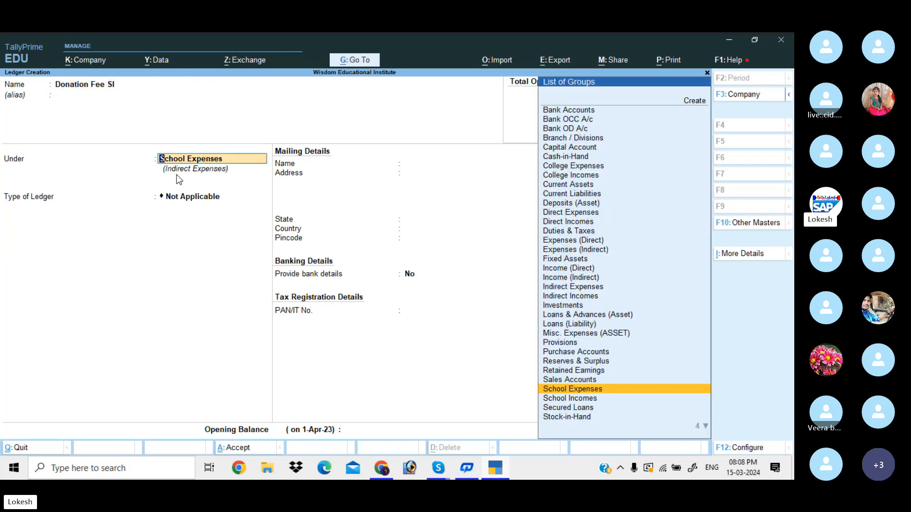
{"action": "key", "text": "Down"}
{"action": "key", "text": "Return"}
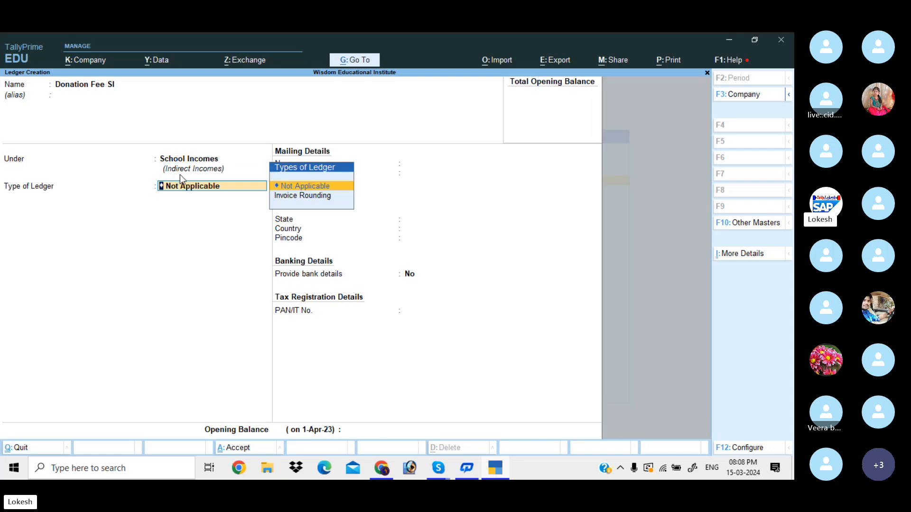
{"action": "key", "text": "Return"}
{"action": "key", "text": "Return"}
{"action": "key", "text": "Return"}
{"action": "key", "text": "Return"}
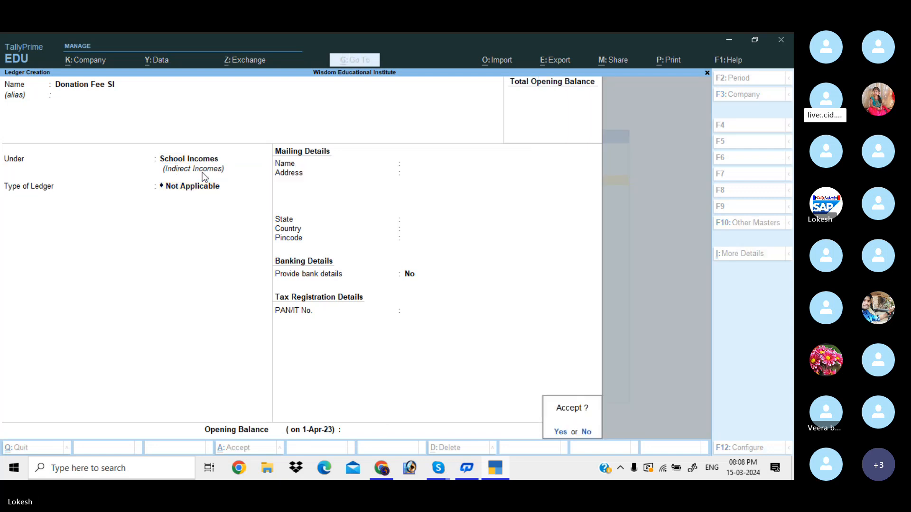
{"action": "key", "text": "Return"}
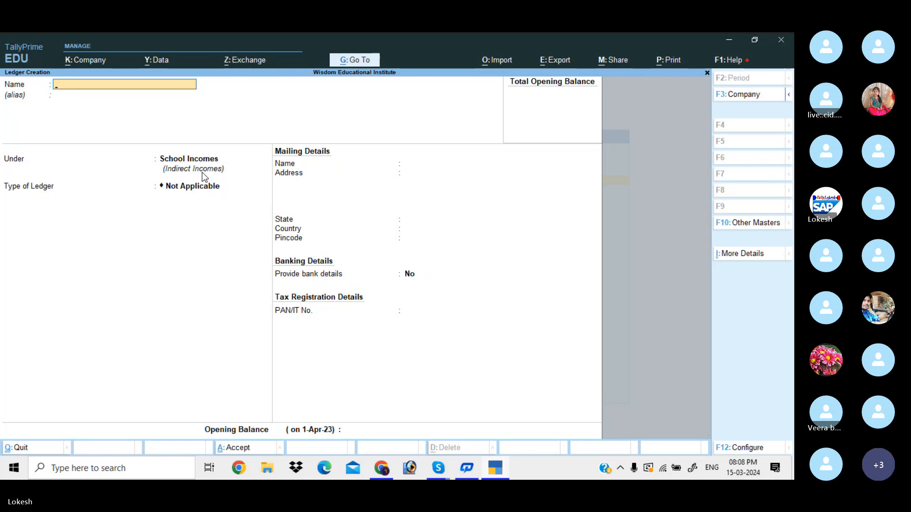
Create the ledger Tuition Fee SI under School Incomes with the default ledger settings.
{"action": "type", "text": "Tuition Fee Si"}
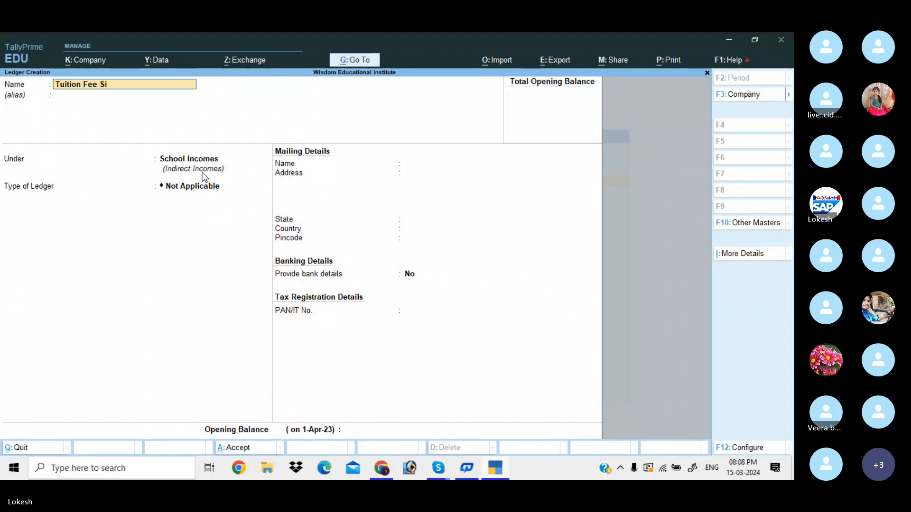
{"action": "key", "text": "BackSpace"}
{"action": "type", "text": "l"}
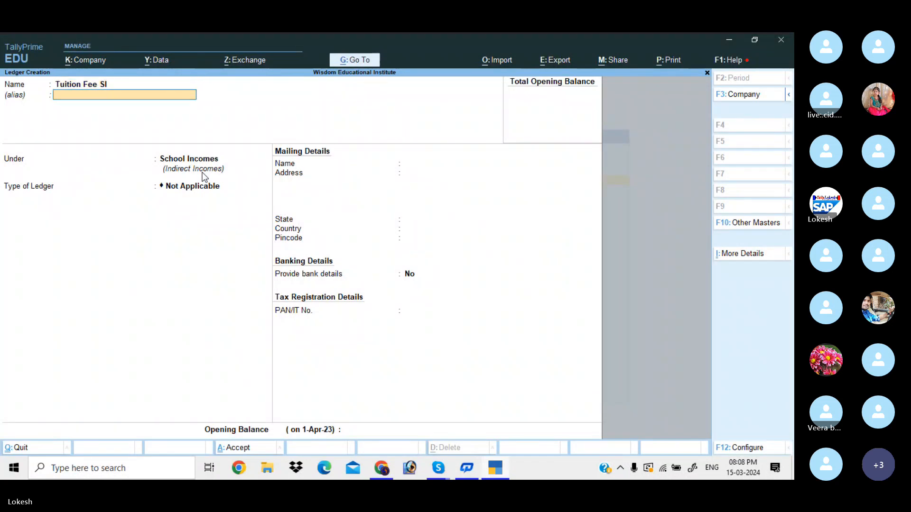
{"action": "key", "text": "Return"}
{"action": "key", "text": "Return"}
{"action": "key", "text": "Return"}
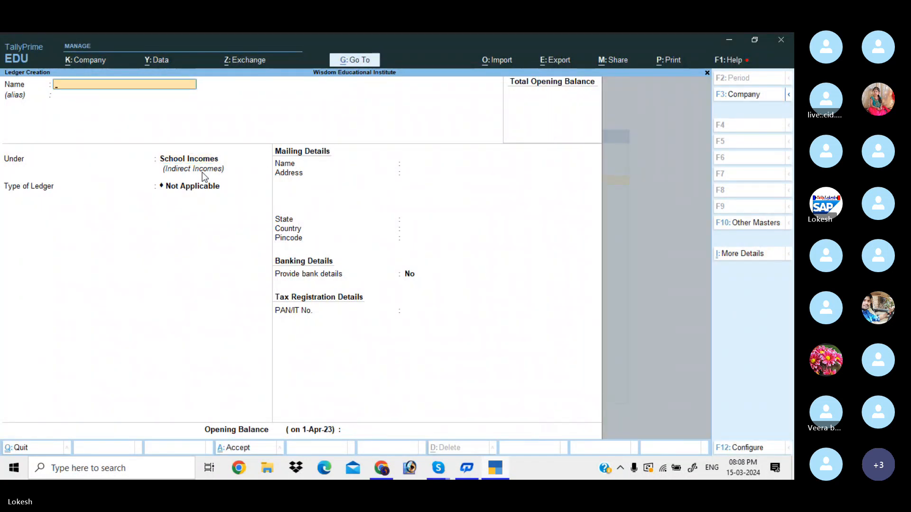
Create the ledger Special Fee SI under School Incomes, with the ledger type Not Applicable and other details at their defaults.
{"action": "type", "text": "SPE"}
{"action": "key", "text": "BackSpace"}
{"action": "key", "text": "BackSpace"}
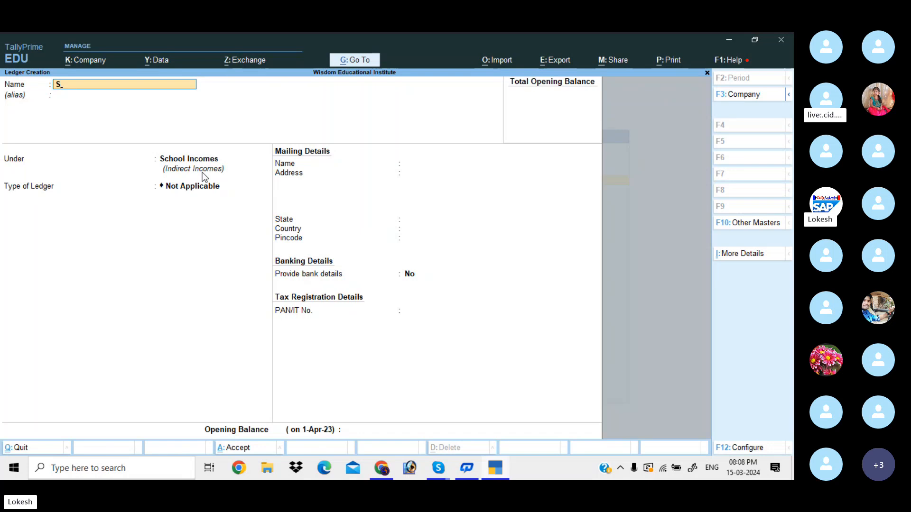
{"action": "type", "text": "pecial f"}
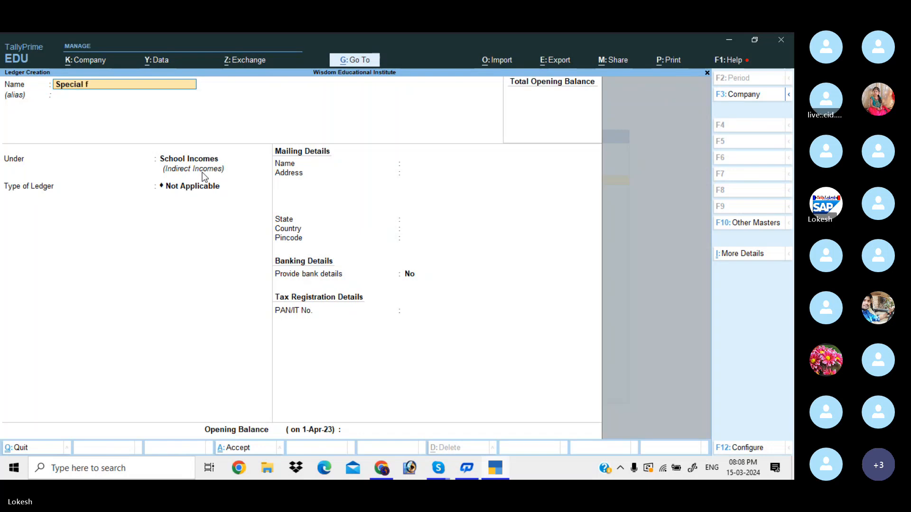
{"action": "type", "text": "ee Sl"}
{"action": "key", "text": "Return"}
{"action": "key", "text": "Return"}
{"action": "key", "text": "Return"}
{"action": "key", "text": "Return"}
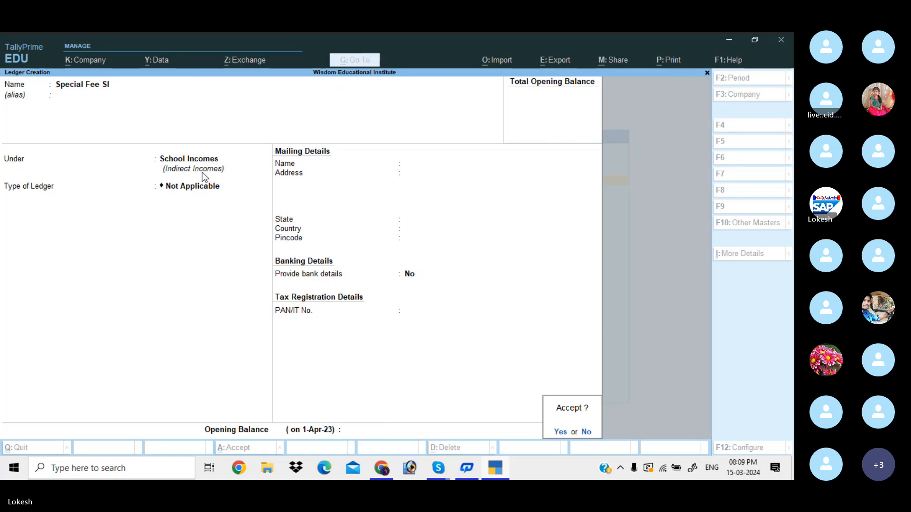
{"action": "key", "text": "Return"}
Create the ledger Materials Fee SI under School Incomes with the default ledger settings.
{"action": "type", "text": "Materials f"}
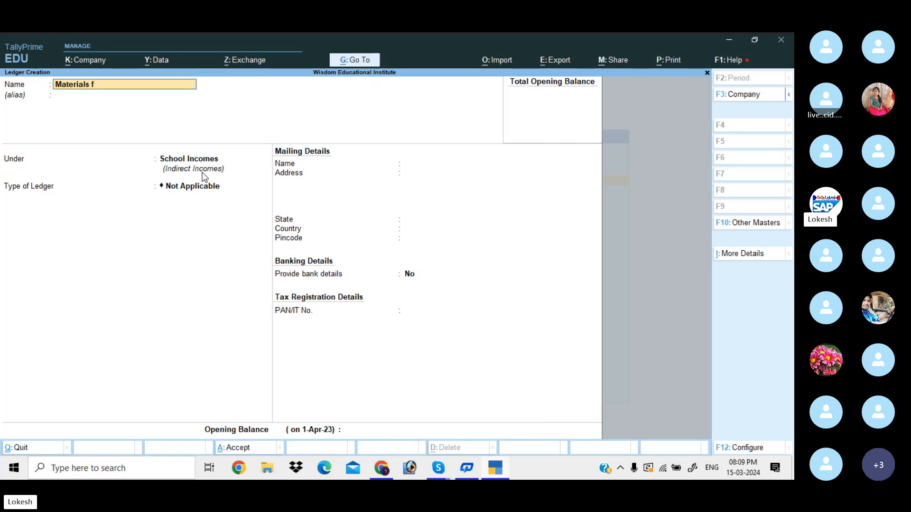
{"action": "key", "text": "BackSpace"}
{"action": "type", "text": "Fee SI"}
{"action": "key", "text": "Return"}
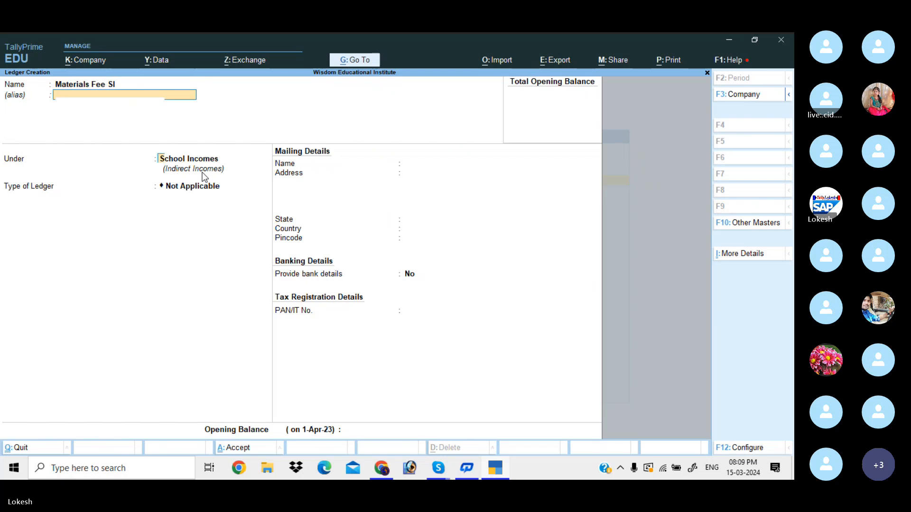
{"action": "key", "text": "Return"}
{"action": "key", "text": "Return"}
{"action": "key", "text": "Return"}
{"action": "key", "text": "Return"}
{"action": "key", "text": "Return"}
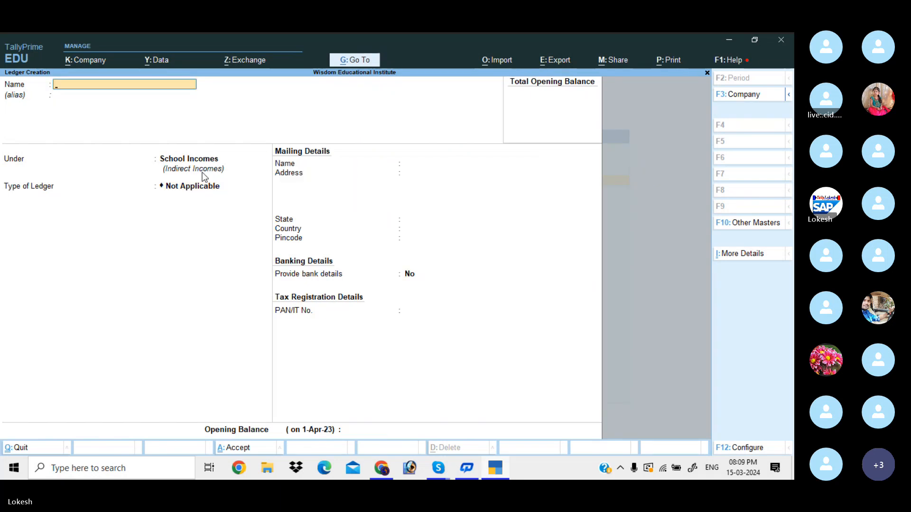
Create the ledger Penalaites Fee SI under School Incomes with the default ledger settings.
{"action": "type", "text": "Penalait"}
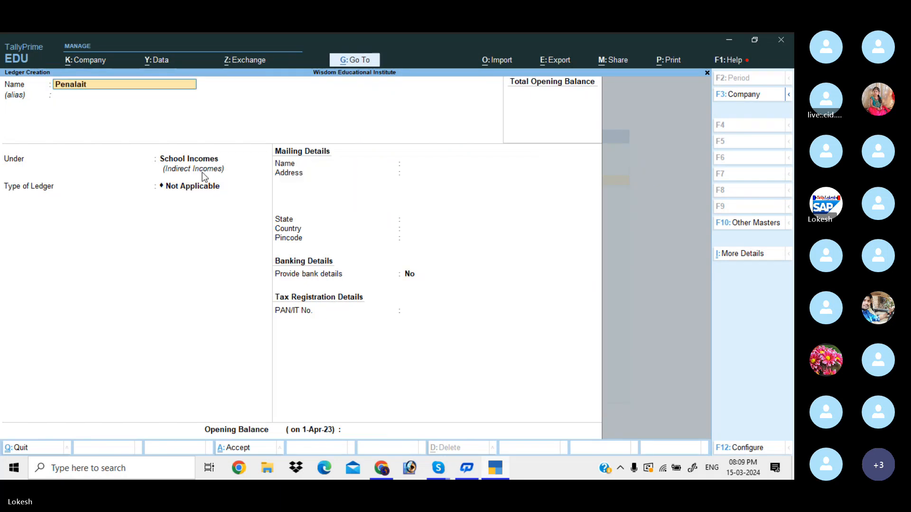
{"action": "type", "text": "es Fee S"}
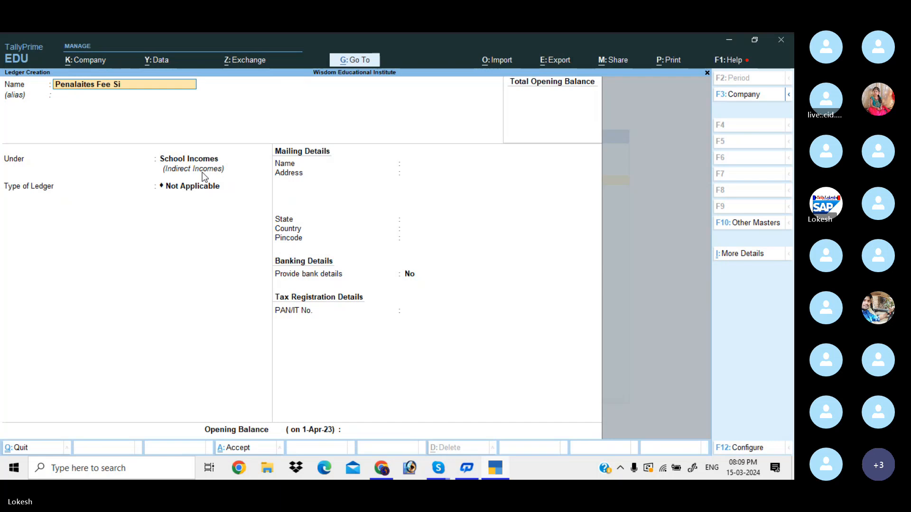
{"action": "type", "text": "l"}
{"action": "key", "text": "Return"}
{"action": "key", "text": "Return"}
{"action": "key", "text": "Return"}
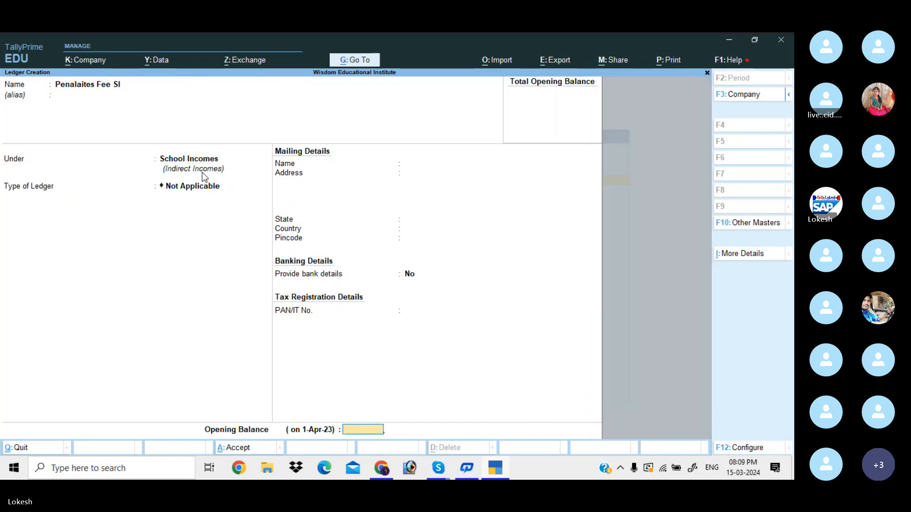
{"action": "key", "text": "Return"}
{"action": "key", "text": "Return"}
Create the ledger Exam Fee SI under School Incomes with the default ledger settings.
{"action": "type", "text": "EX"}
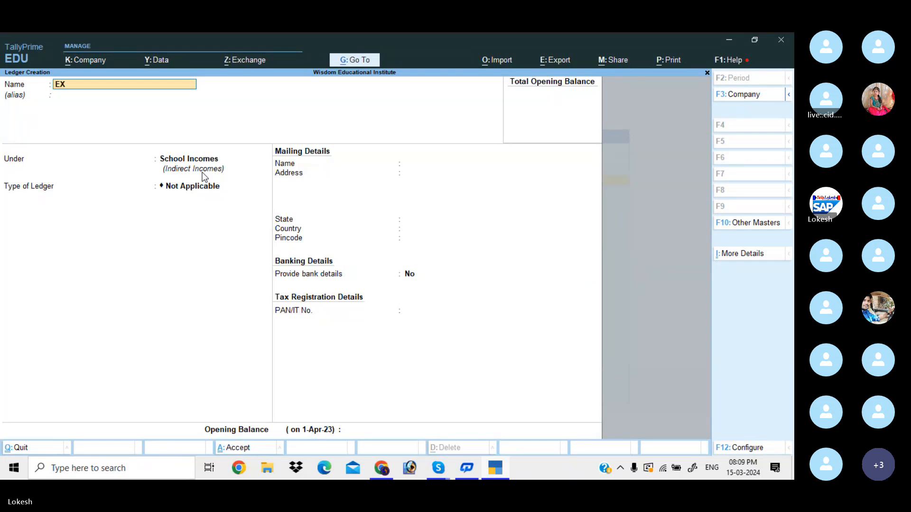
{"action": "key", "text": "BackSpace"}
{"action": "type", "text": "xam Fee S"}
{"action": "key", "text": "Return"}
{"action": "key", "text": "Return"}
{"action": "key", "text": "Return"}
{"action": "key", "text": "Return"}
{"action": "key", "text": "Return"}
{"action": "key", "text": "Return"}
{"action": "key", "text": "Return"}
{"action": "key", "text": "Return"}
{"action": "key", "text": "Return"}
{"action": "key", "text": "Return"}
{"action": "key", "text": "Return"}
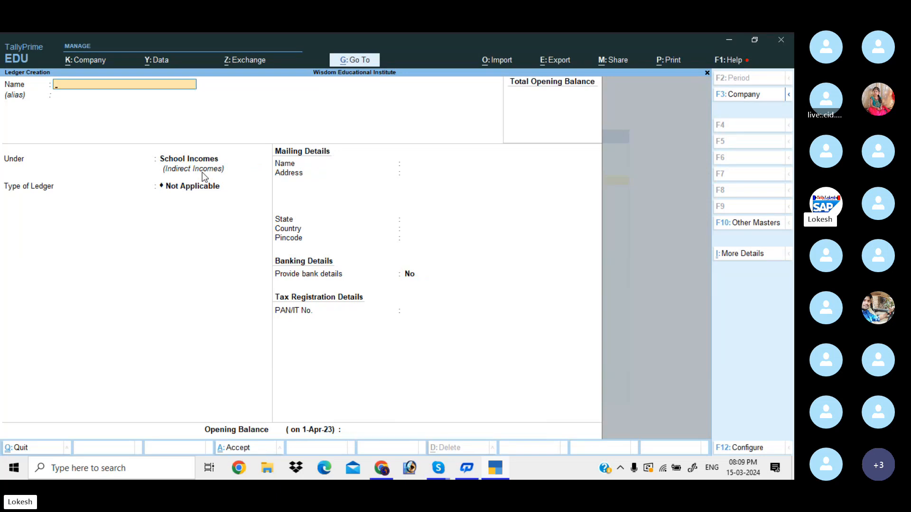
Leave ledger creation and start a new Receipt voucher in voucher entry.
{"action": "key", "text": "Escape"}
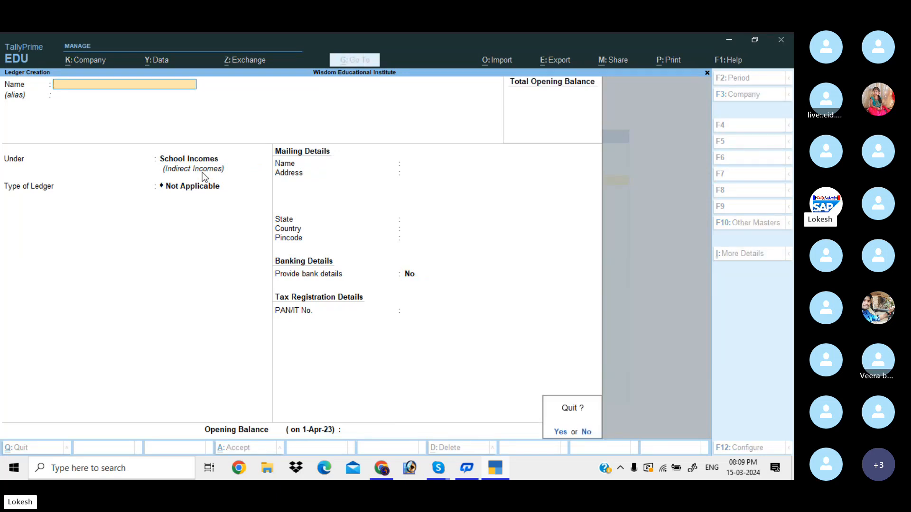
{"action": "key", "text": "y"}
{"action": "key", "text": "Escape"}
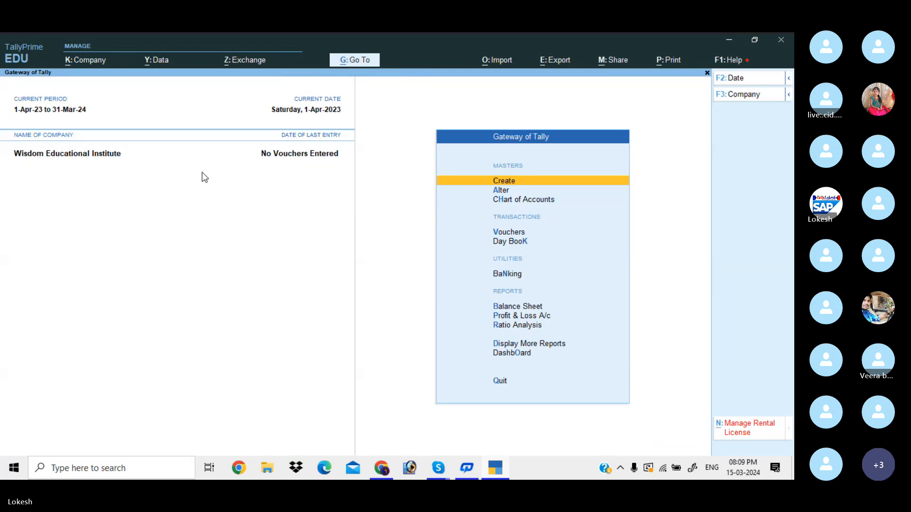
{"action": "key", "text": "Down"}
{"action": "key", "text": "Down"}
{"action": "key", "text": "Down"}
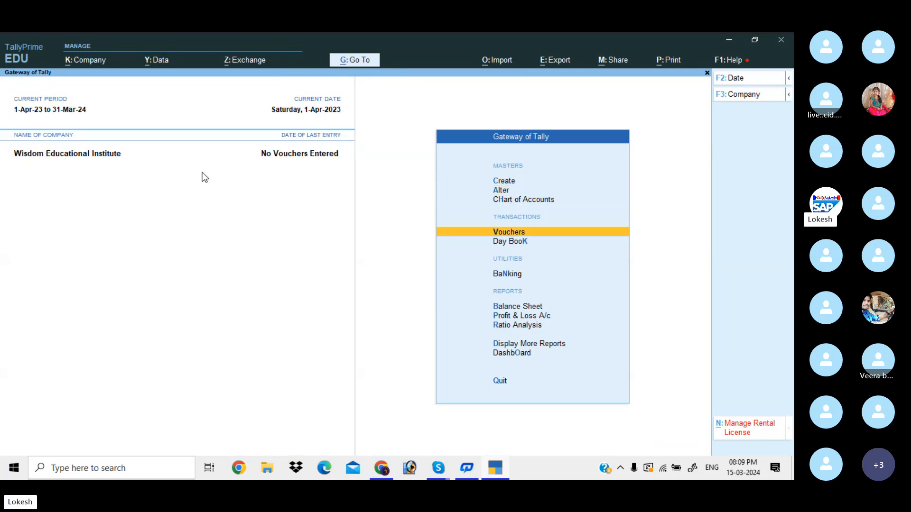
{"action": "key", "text": "Return"}
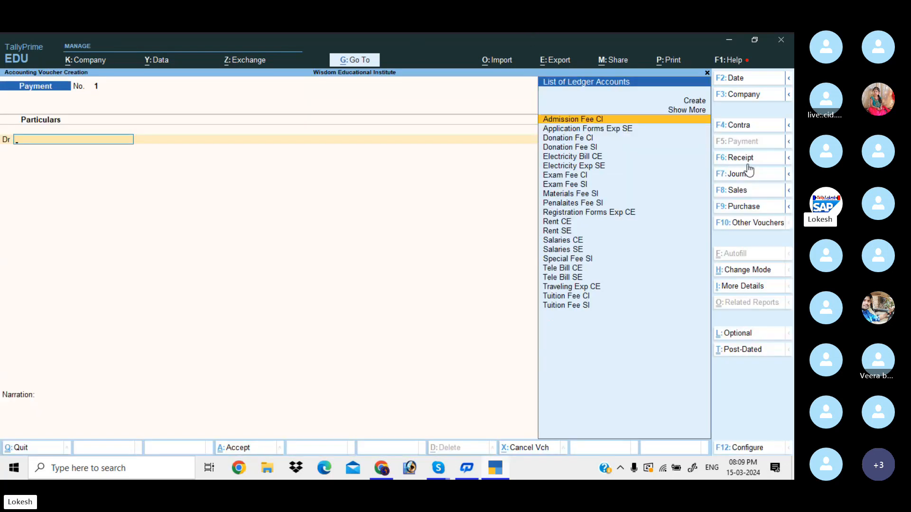
{"action": "key", "text": "F6"}
{"action": "type", "text": "CA"}
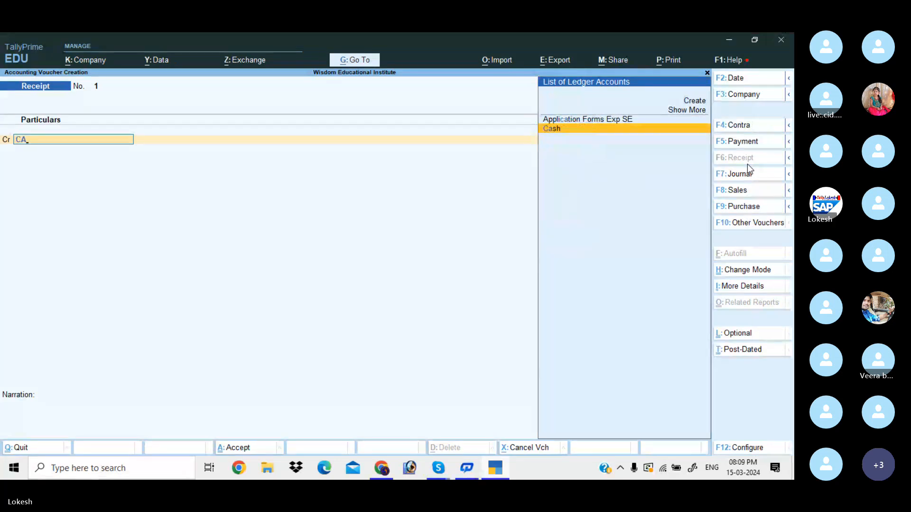
{"action": "key", "text": "BackSpace"}
{"action": "key", "text": "BackSpace"}
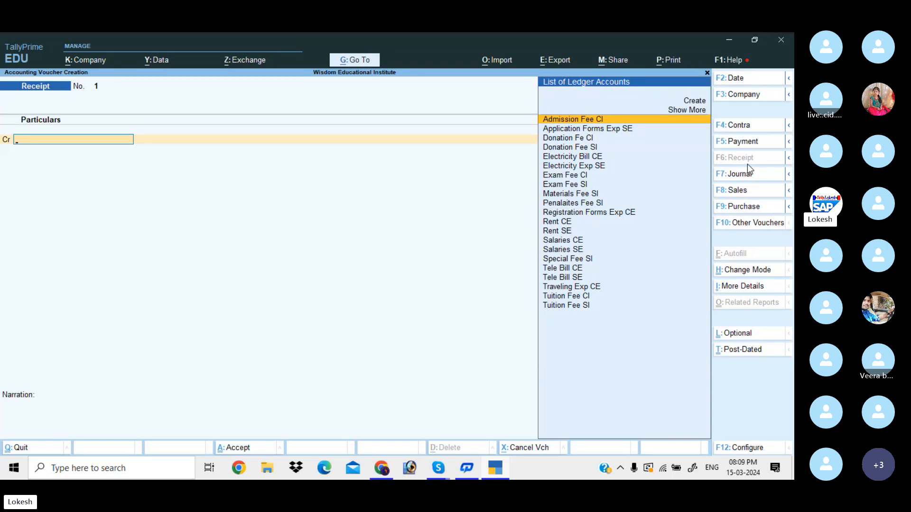
Create the ledger Capital under Capital Account from within the receipt's credit line, keeping the default mailing, banking and tax details.
{"action": "key", "text": "Up"}
{"action": "key", "text": "Up"}
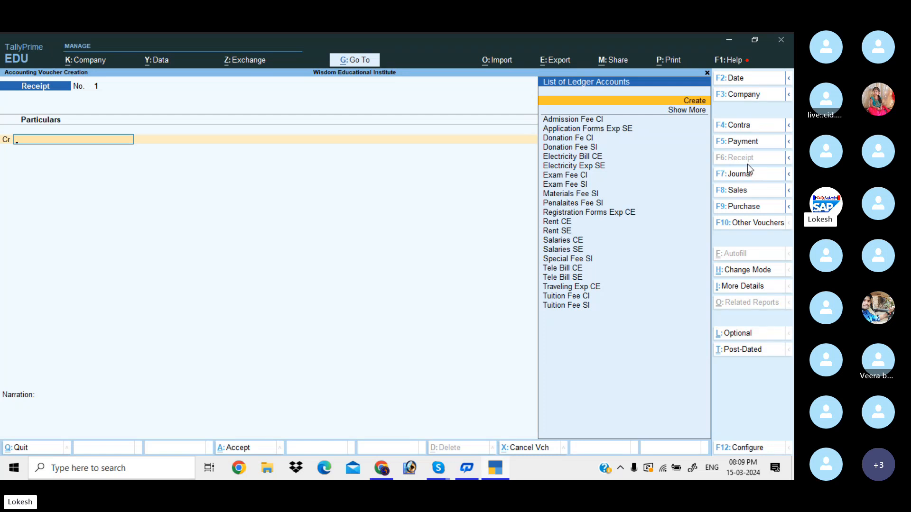
{"action": "key", "text": "alt+c"}
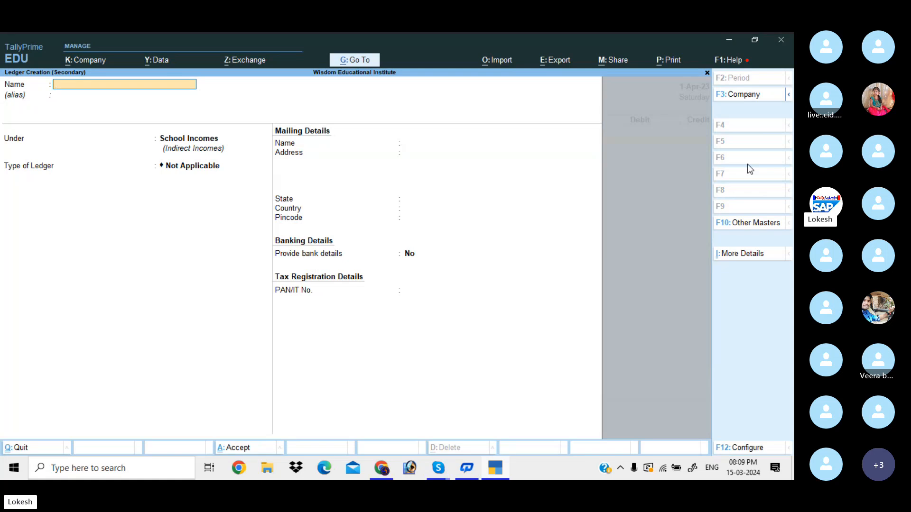
{"action": "type", "text": "CApital"}
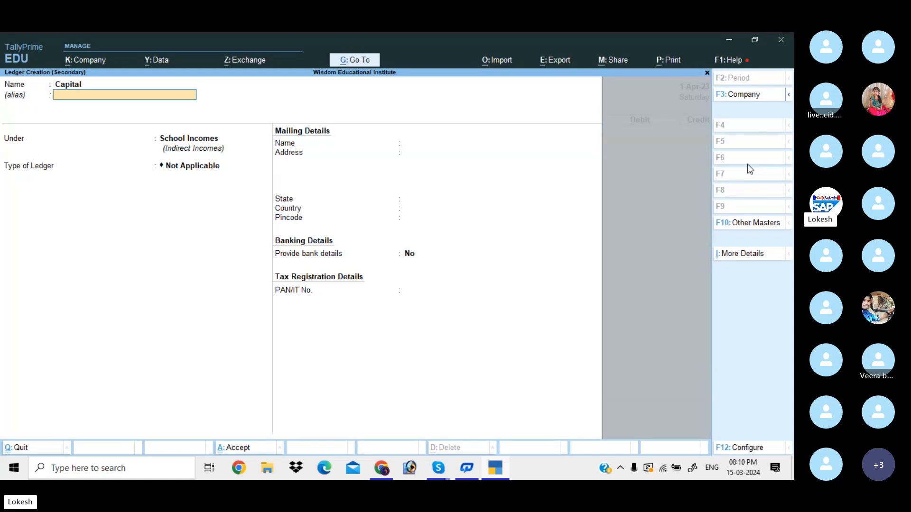
{"action": "key", "text": "Return"}
{"action": "type", "text": "Ca"}
{"action": "key", "text": "Down"}
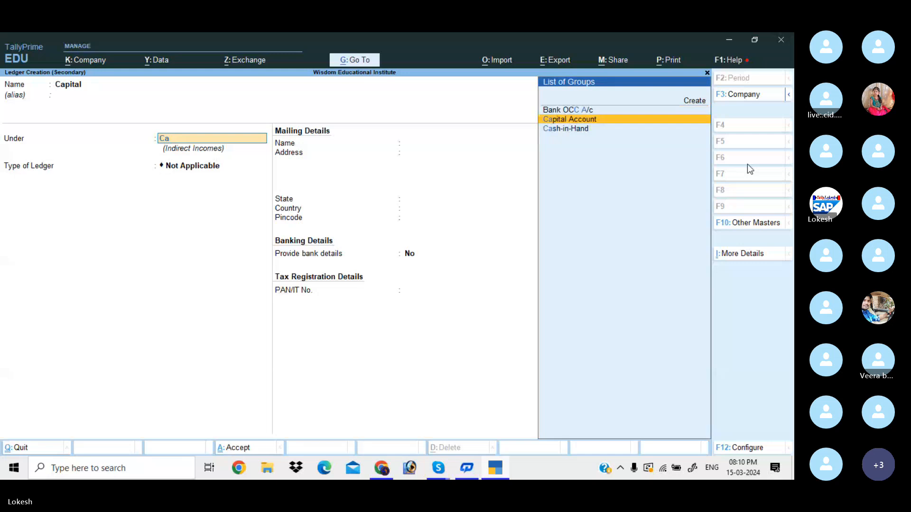
{"action": "key", "text": "Return"}
{"action": "key", "text": "Return"}
{"action": "key", "text": "Return"}
{"action": "key", "text": "Return"}
{"action": "key", "text": "Return"}
{"action": "key", "text": "Return"}
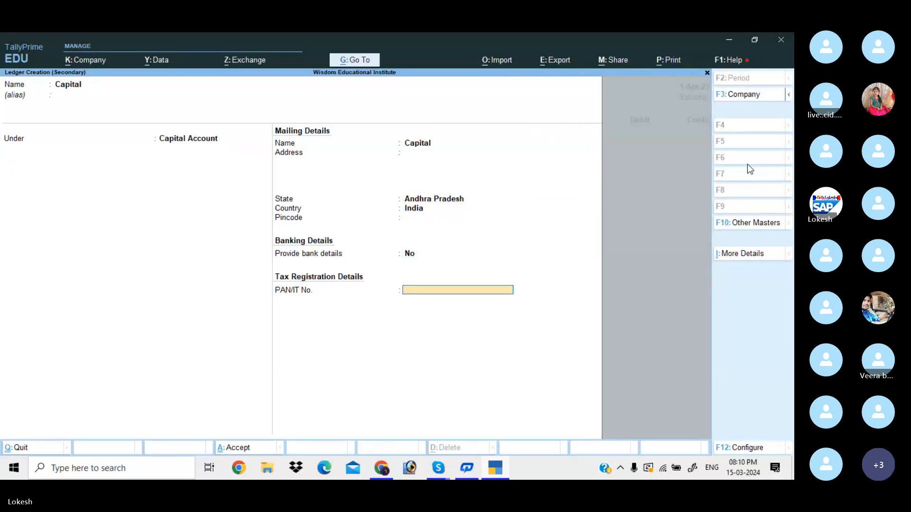
{"action": "key", "text": "Return"}
{"action": "key", "text": "Return"}
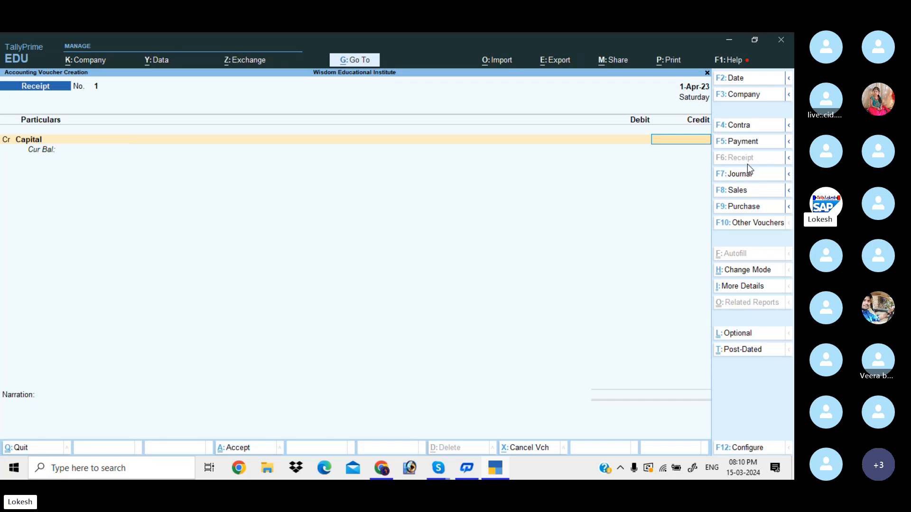
Credit Capital with 5,00,000, debit Cash for the same amount, and save the receipt voucher without a narration.
{"action": "type", "text": "500000"}
{"action": "key", "text": "Return"}
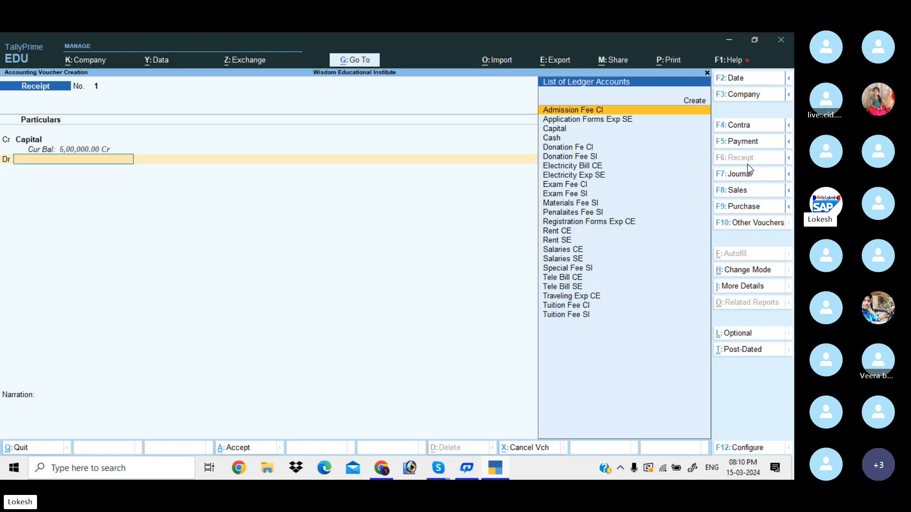
{"action": "key", "text": "Down"}
{"action": "key", "text": "Down"}
{"action": "key", "text": "Down"}
{"action": "key", "text": "Return"}
{"action": "key", "text": "Return"}
{"action": "key", "text": "Return"}
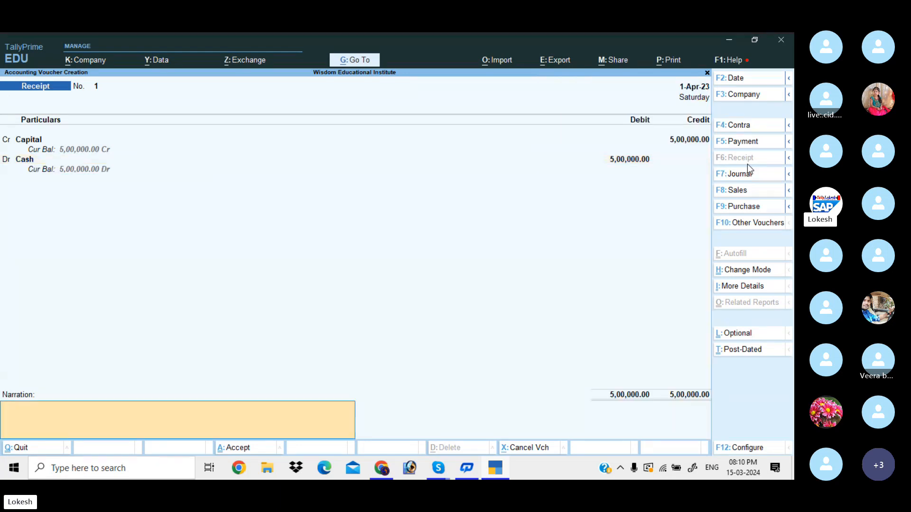
{"action": "key", "text": "Return"}
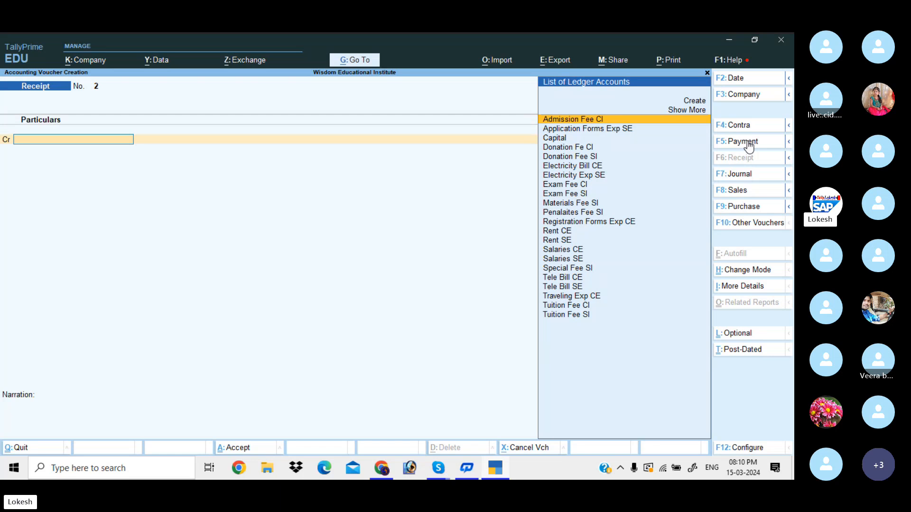
Start a new Payment voucher and debit the college salaries ledger, Salaries CE, with 15,000.
{"action": "left_click", "coordinate": [748, 142]}
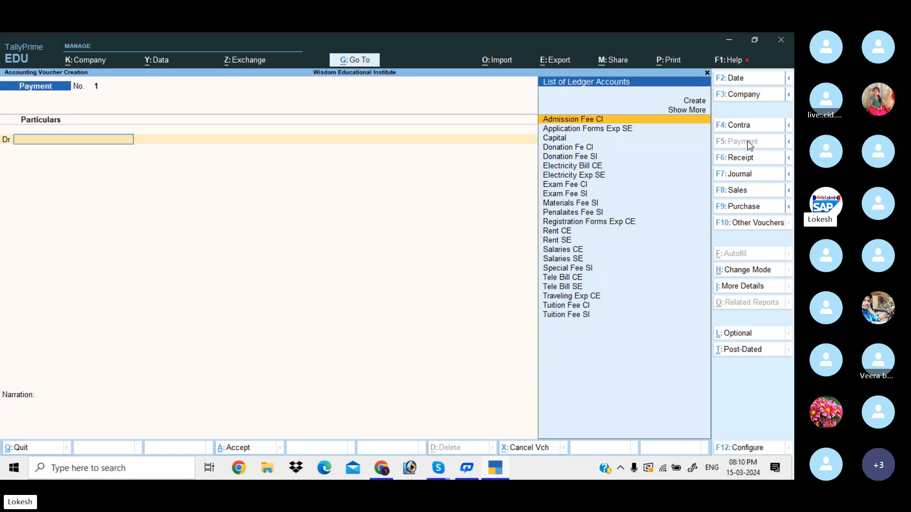
{"action": "type", "text": "Sa"}
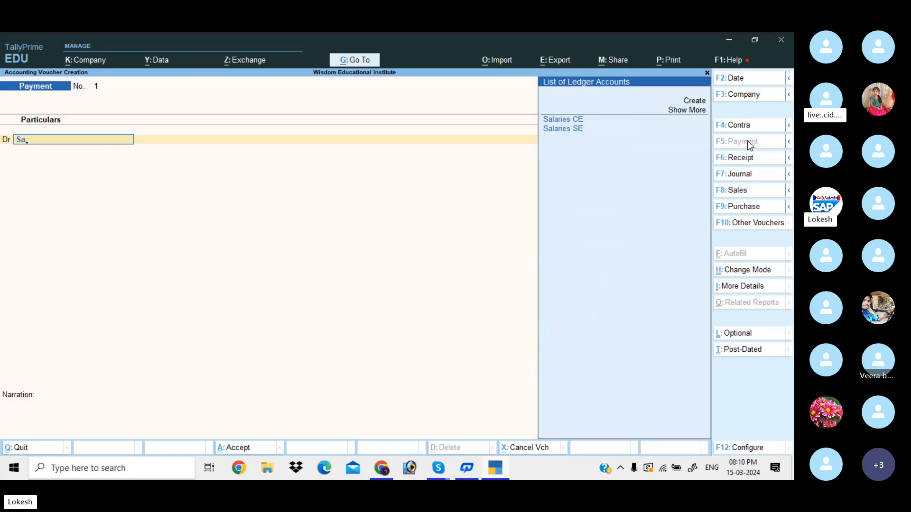
{"action": "key", "text": "Down"}
{"action": "key", "text": "Up"}
{"action": "key", "text": "Return"}
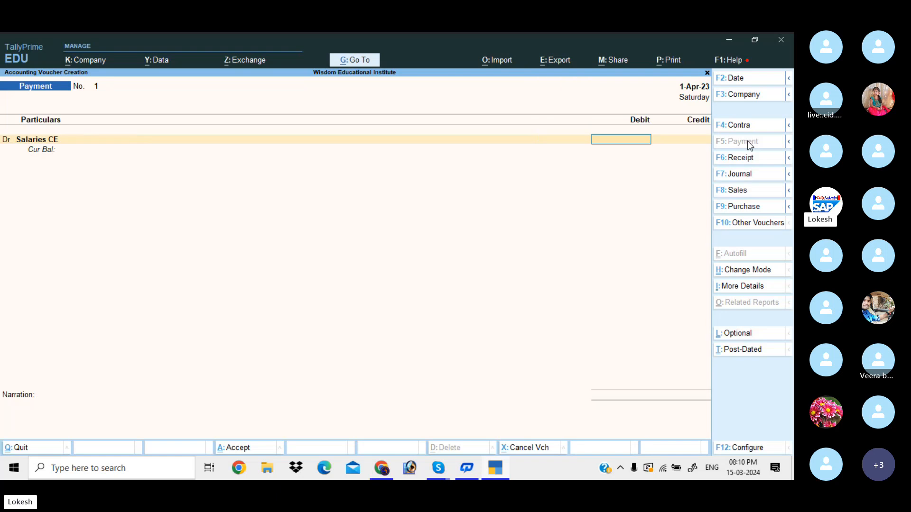
{"action": "type", "text": "15,000"}
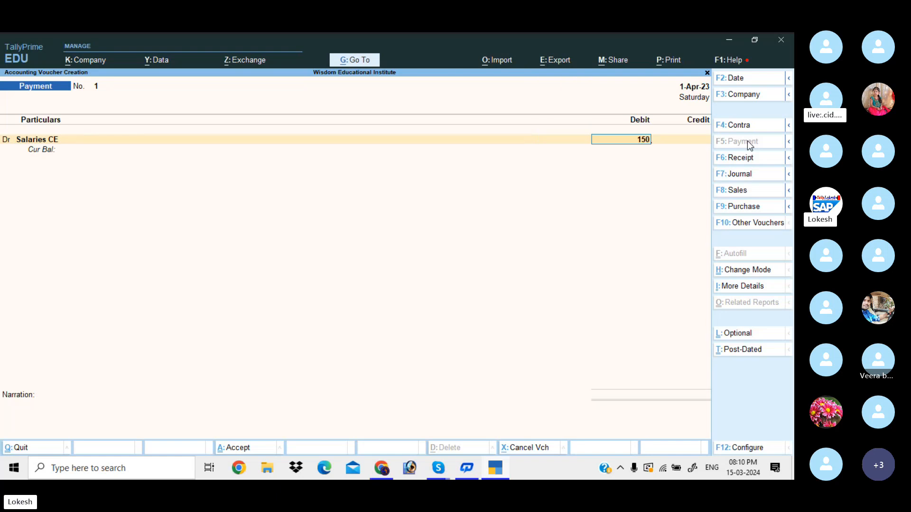
{"action": "key", "text": "Return"}
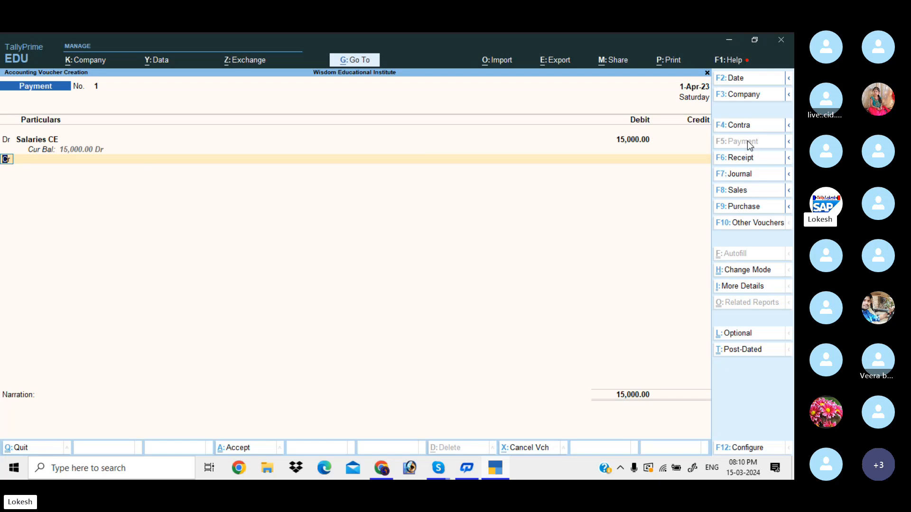
Add a second debit line to the payment voucher for Rent CE with 8,000.
{"action": "type", "text": "d"}
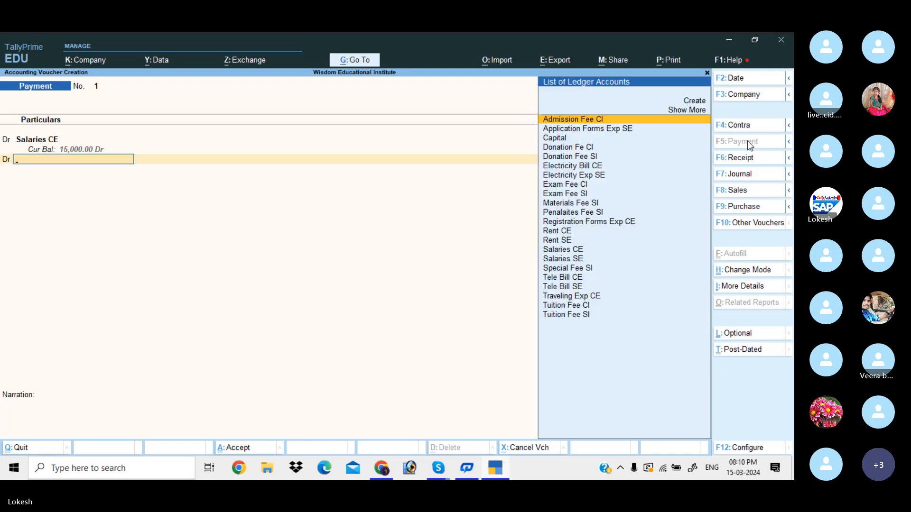
{"action": "type", "text": "Re"}
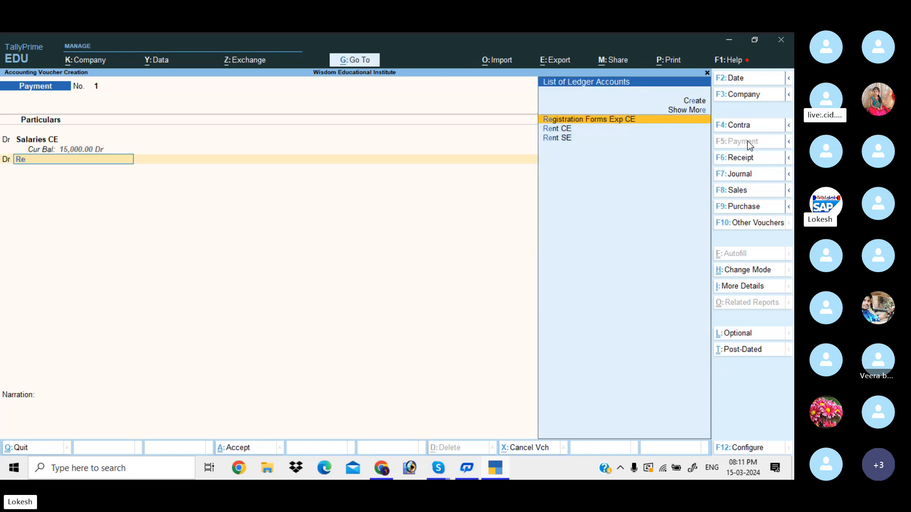
{"action": "key", "text": "Down"}
{"action": "key", "text": "Return"}
{"action": "type", "text": "8000"}
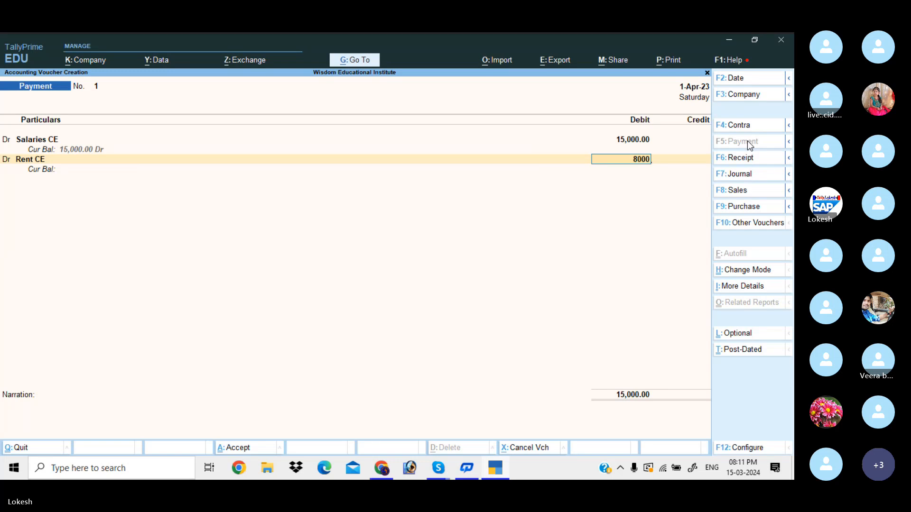
{"action": "key", "text": "Return"}
Add a debit line to the payment voucher for Tele Bill CE with 5,000.
{"action": "key", "text": "d"}
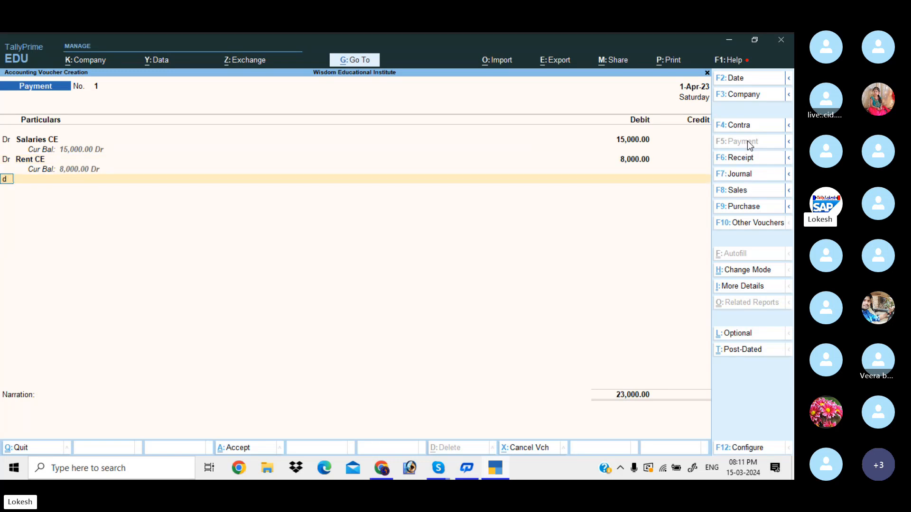
{"action": "key", "text": "Return"}
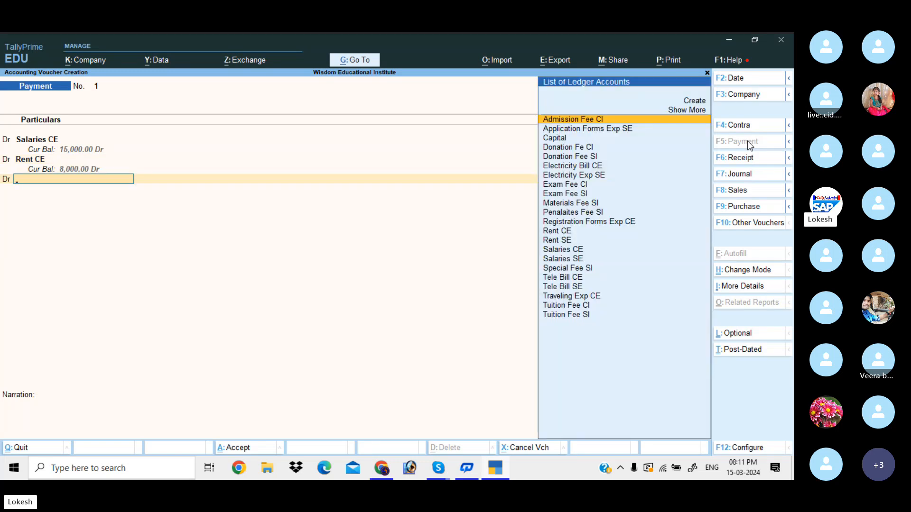
{"action": "type", "text": "Te"}
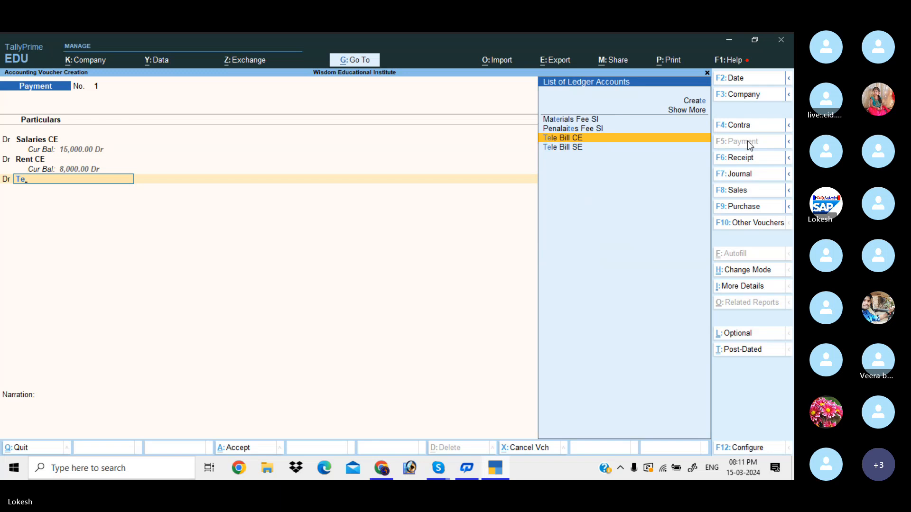
{"action": "key", "text": "Return"}
{"action": "type", "text": "5000"}
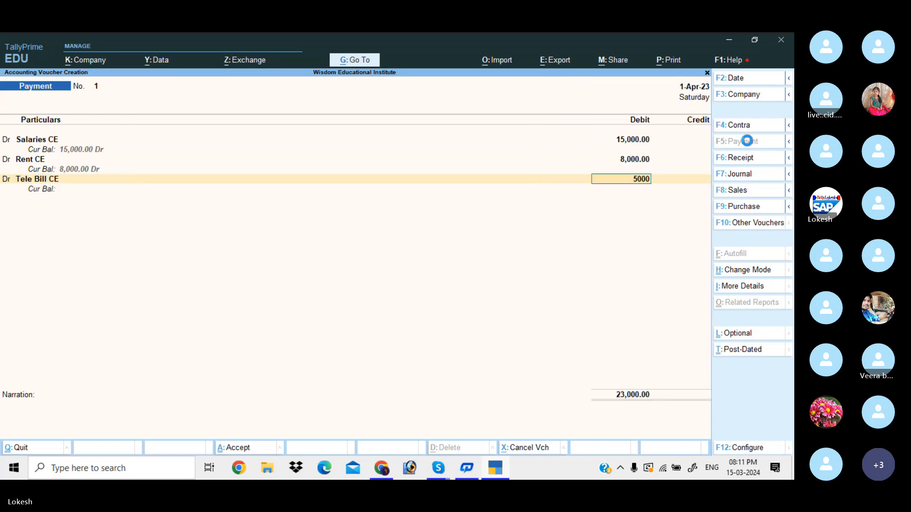
{"action": "key", "text": "Return"}
Add a debit line to the payment voucher for Electricity Bill CE with 4,000.
{"action": "type", "text": "d"}
{"action": "key", "text": "Return"}
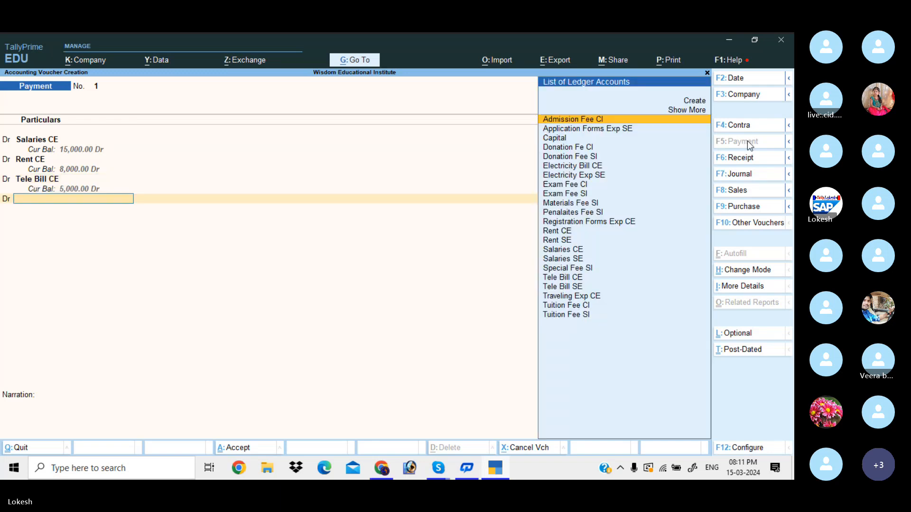
{"action": "type", "text": "El"}
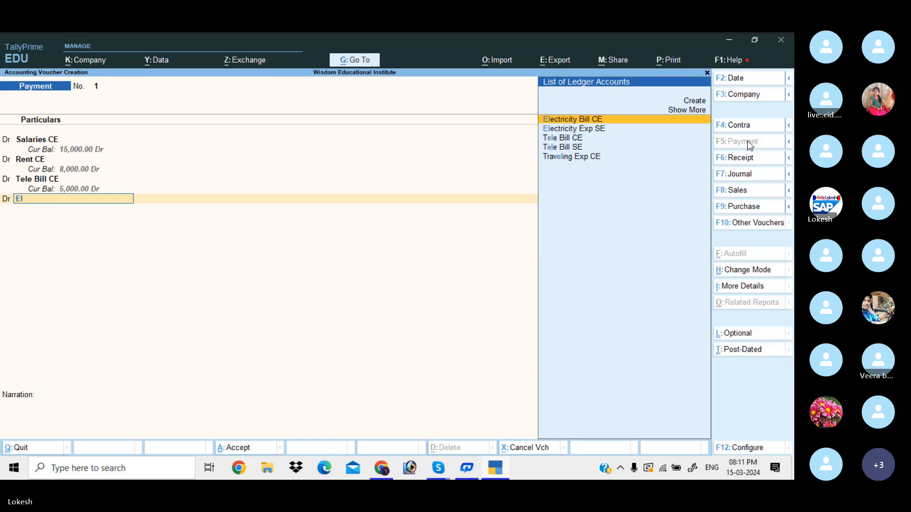
{"action": "key", "text": "Return"}
{"action": "type", "text": "4000"}
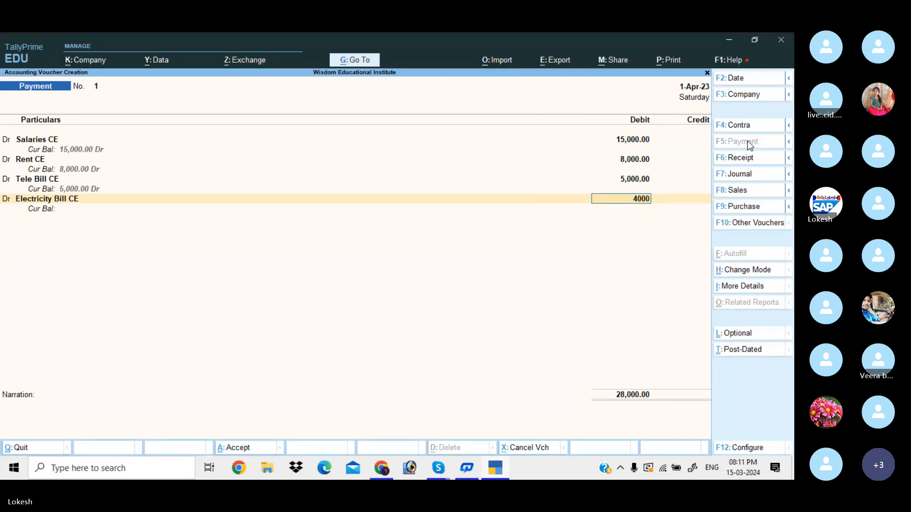
{"action": "key", "text": "Return"}
Add a debit line to the payment voucher for Registration Forms Exp CE with 2,000.
{"action": "type", "text": "d"}
{"action": "key", "text": "Return"}
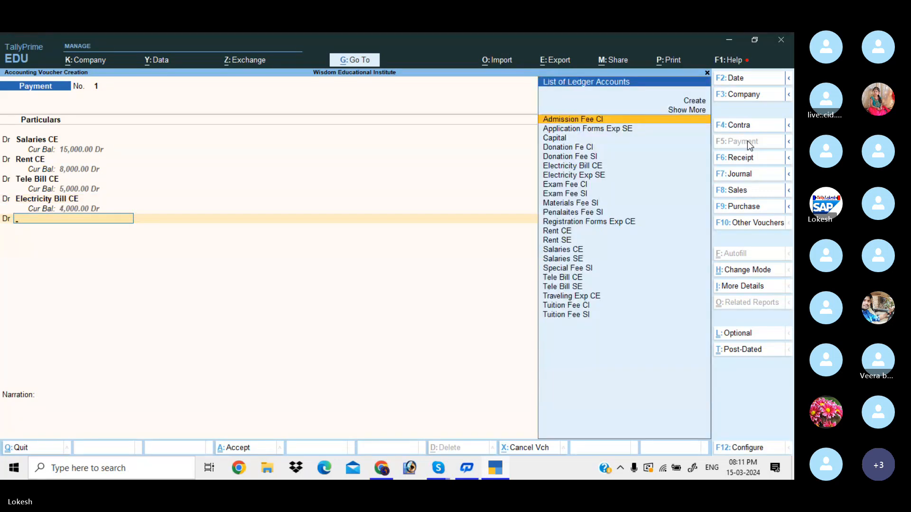
{"action": "type", "text": "Re"}
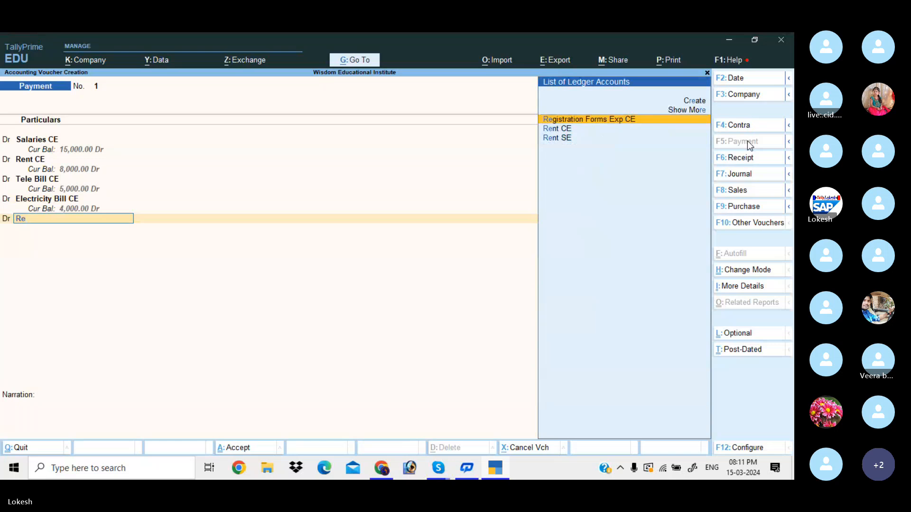
{"action": "key", "text": "Return"}
{"action": "type", "text": "2,00"}
{"action": "type", "text": "00"}
{"action": "key", "text": "Return"}
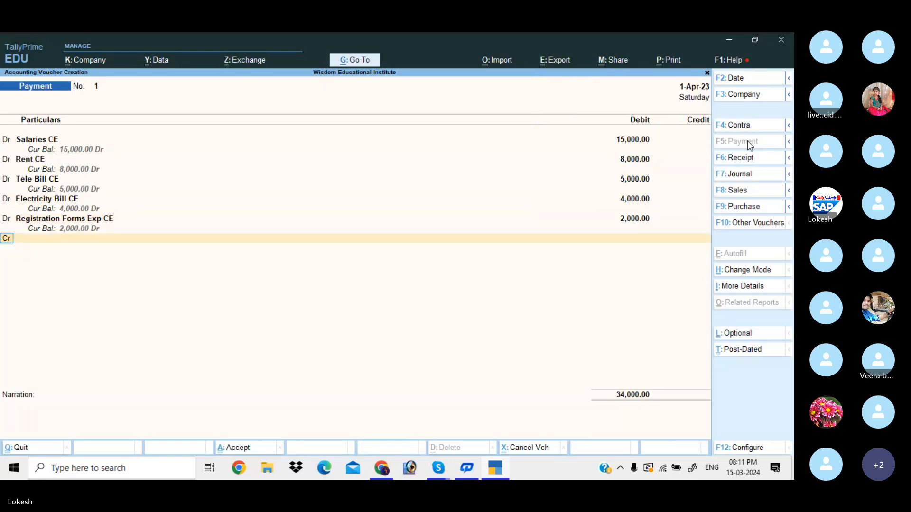
Add a debit line to the payment voucher for Traveling Exp CE with 3,000.
{"action": "type", "text": "d"}
{"action": "key", "text": "Return"}
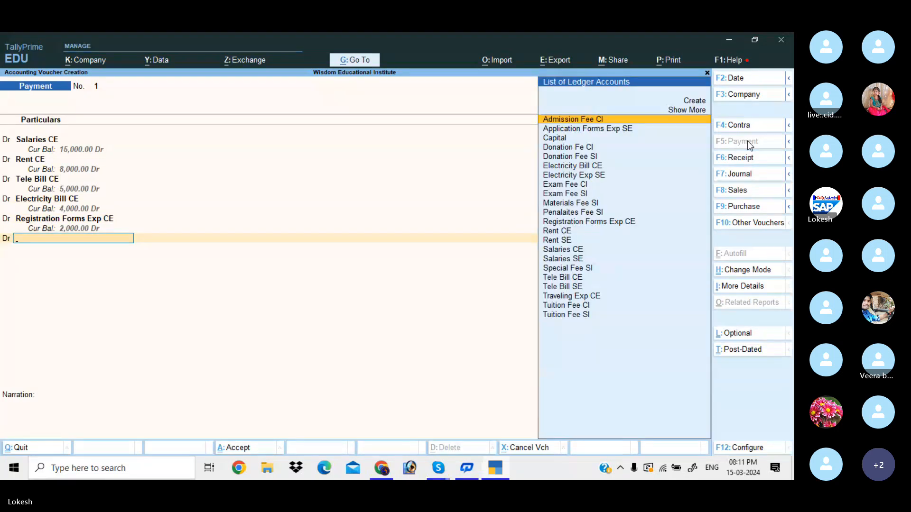
{"action": "type", "text": "tr"}
{"action": "key", "text": "Return"}
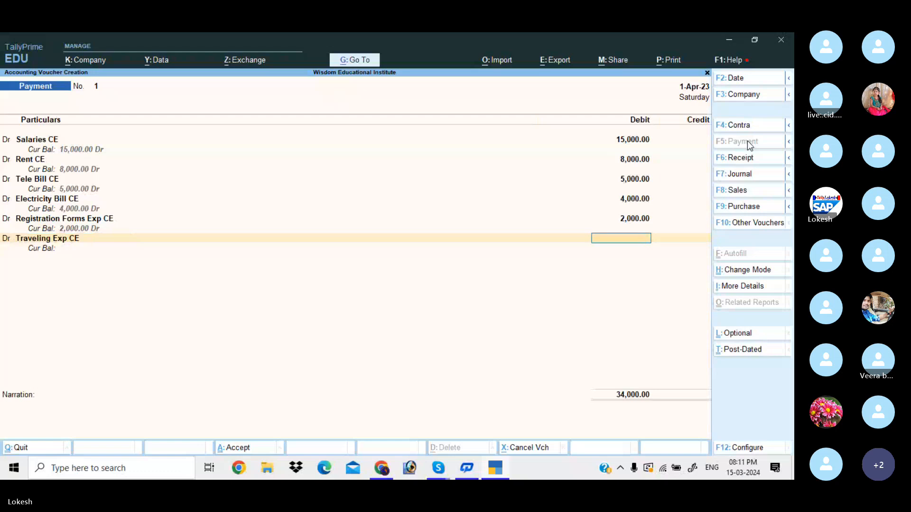
{"action": "type", "text": "3000"}
{"action": "key", "text": "Return"}
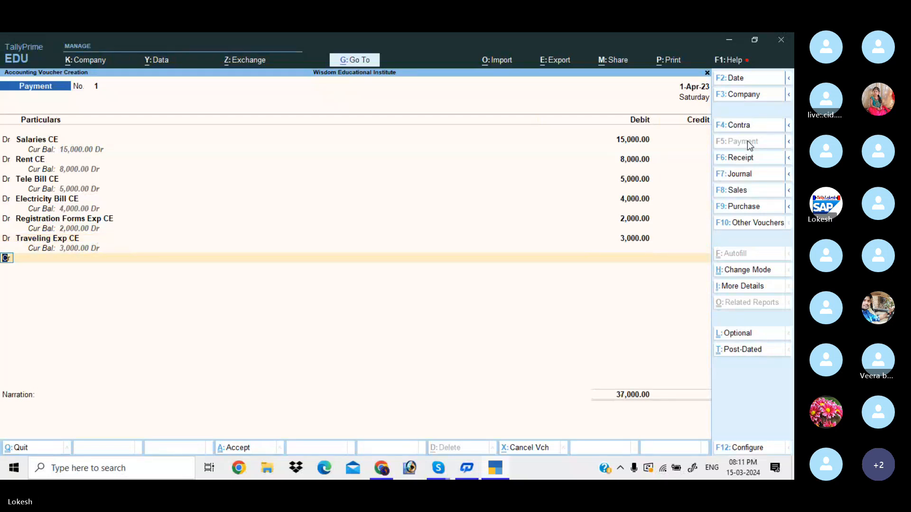
Credit Cash with 37,000 to balance the college expenses and save the payment voucher without a narration.
{"action": "type", "text": "c"}
{"action": "key", "text": "Return"}
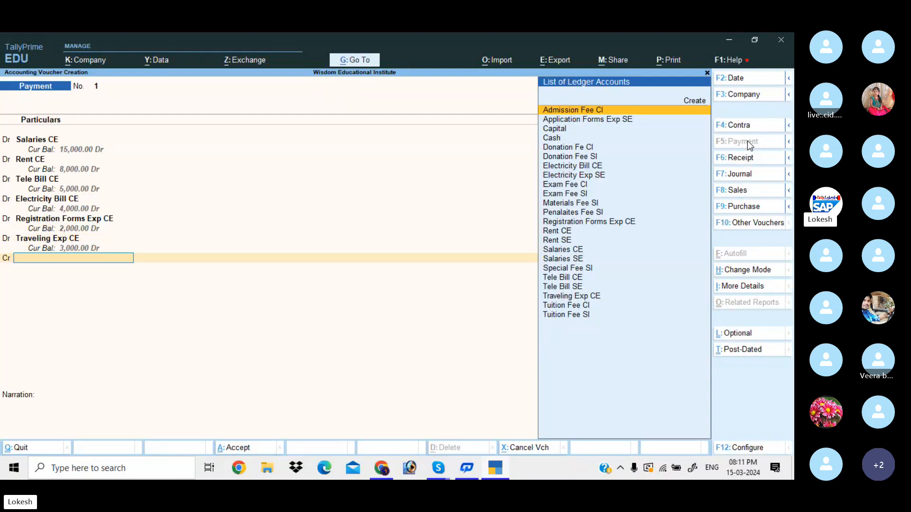
{"action": "key", "text": "Down"}
{"action": "key", "text": "Down"}
{"action": "key", "text": "Down"}
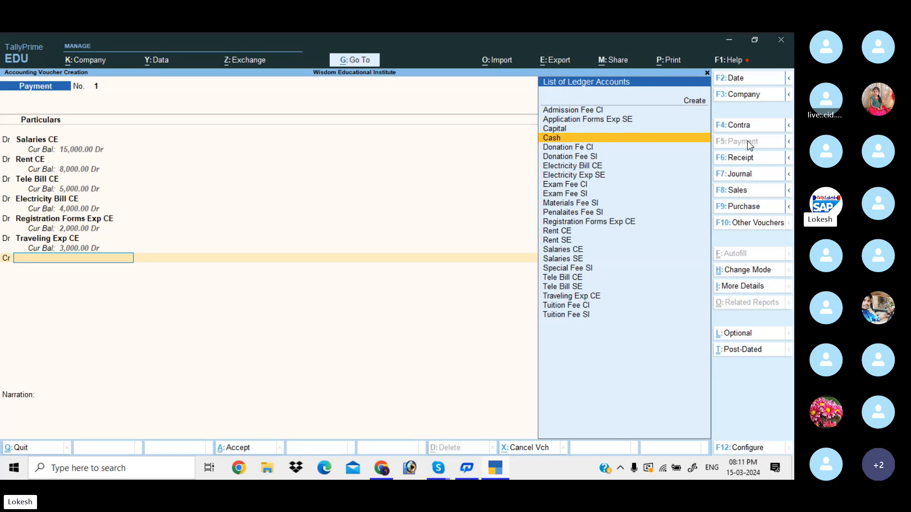
{"action": "key", "text": "Return"}
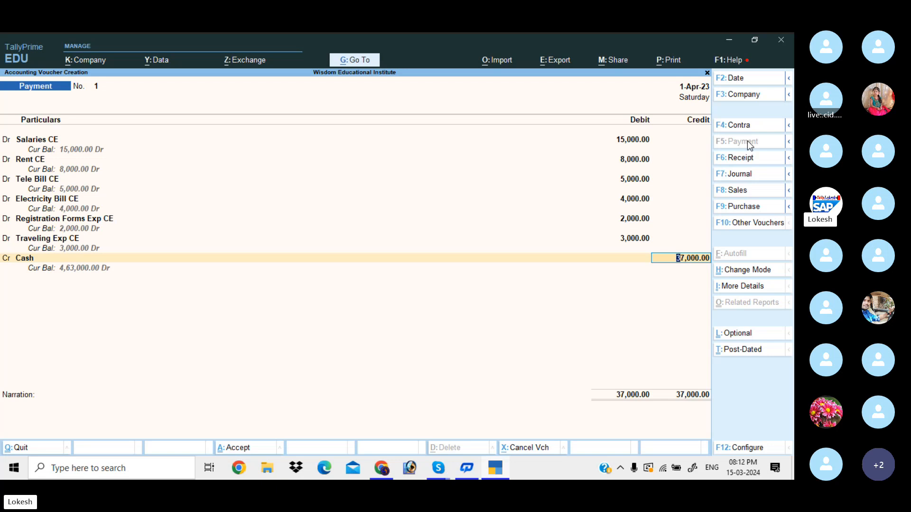
{"action": "key", "text": "Return"}
{"action": "key", "text": "Return"}
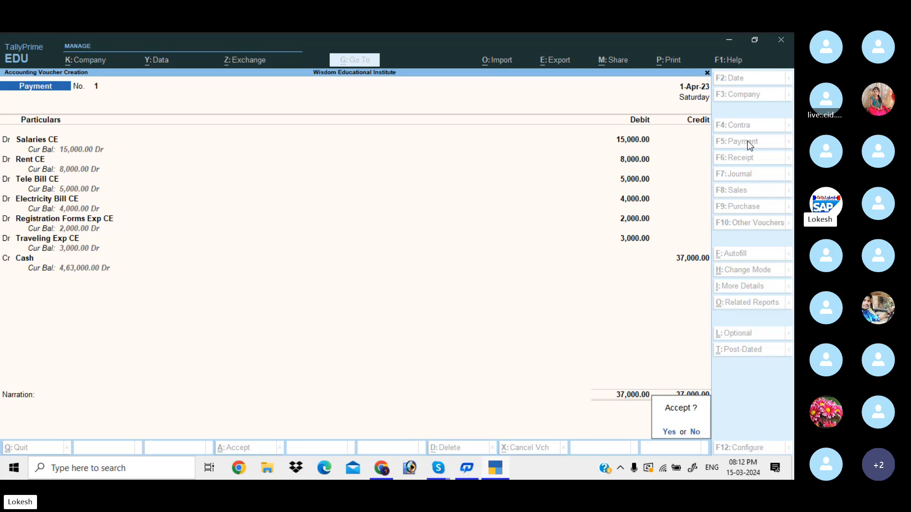
{"action": "key", "text": "Return"}
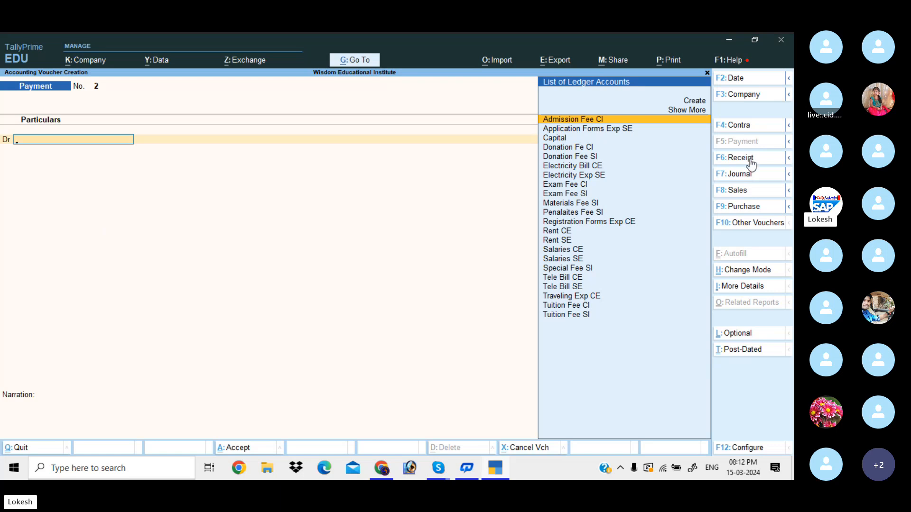
Start a new Receipt voucher and credit the college ledger Admission Fee CI with 20,000.
{"action": "left_click", "coordinate": [751, 159]}
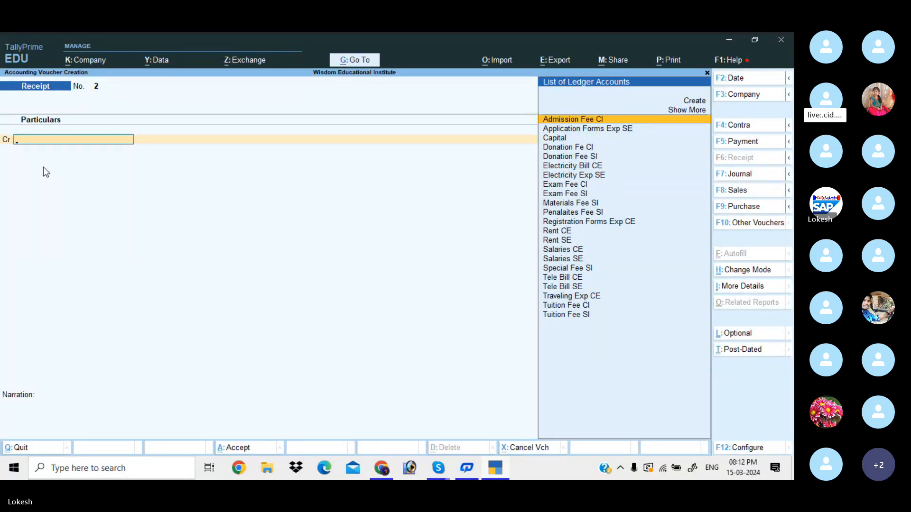
{"action": "type", "text": "Ad"}
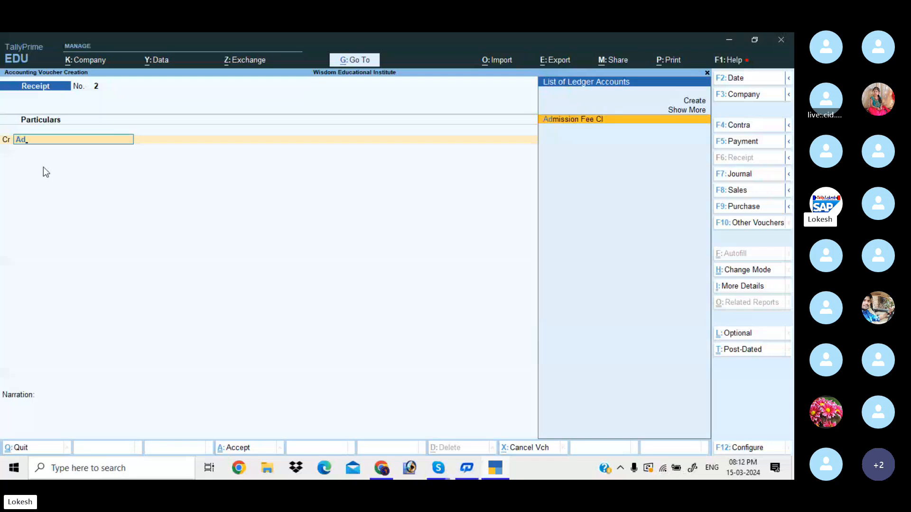
{"action": "key", "text": "Return"}
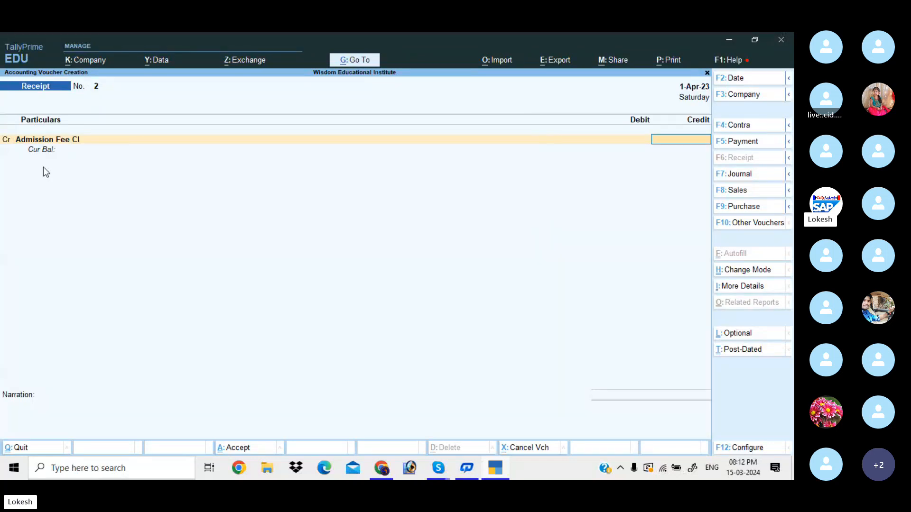
{"action": "type", "text": "20000"}
{"action": "key", "text": "Return"}
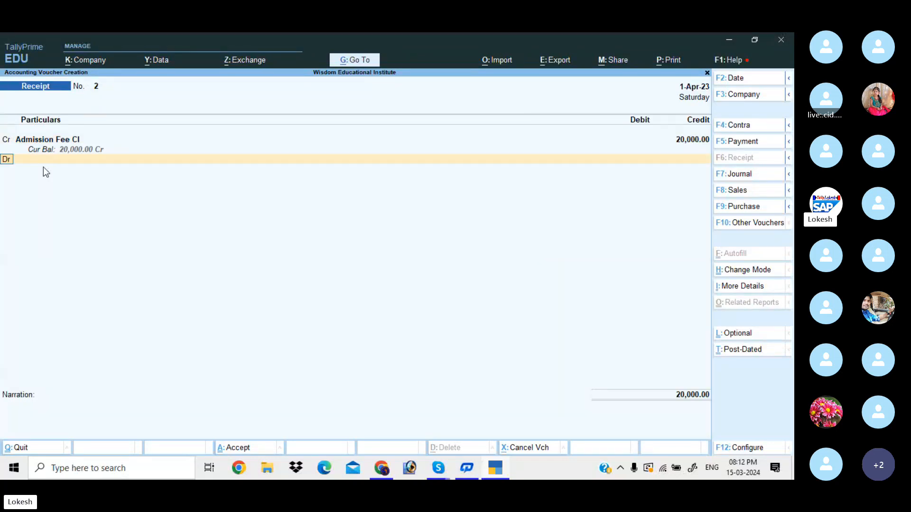
Add a second credit line to the receipt voucher for Tuition Fee CI with 15,000.
{"action": "key", "text": "c"}
{"action": "key", "text": "Return"}
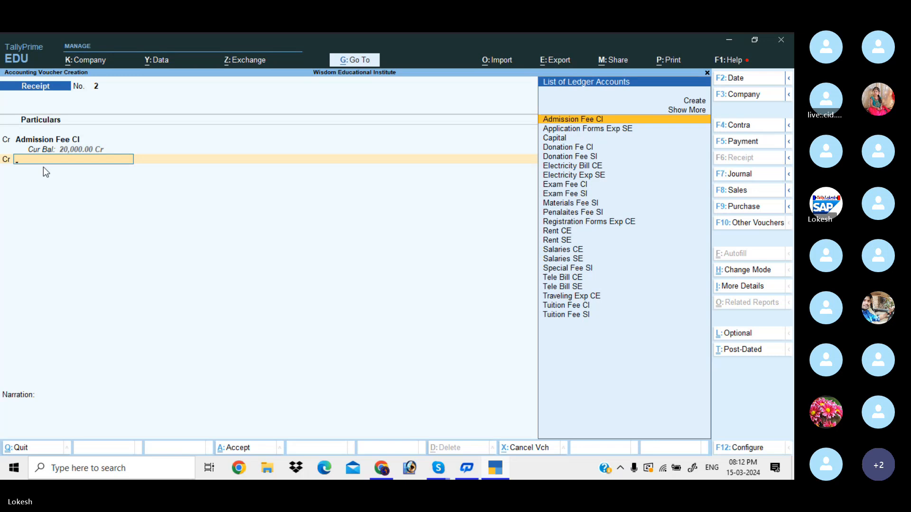
{"action": "type", "text": "Tu"}
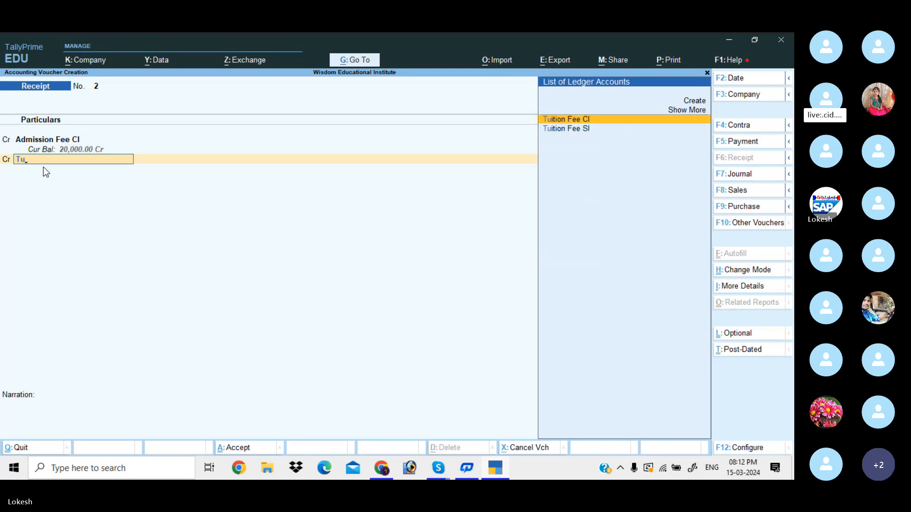
{"action": "key", "text": "Return"}
{"action": "type", "text": "15000"}
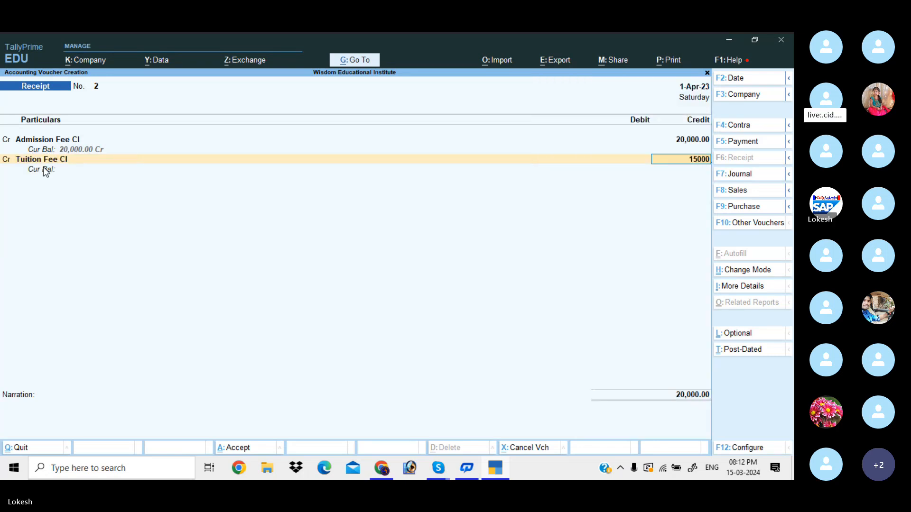
{"action": "key", "text": "Return"}
Add a third credit line to the receipt voucher for Donation Fe CI with 50,000.
{"action": "key", "text": "c"}
{"action": "key", "text": "Return"}
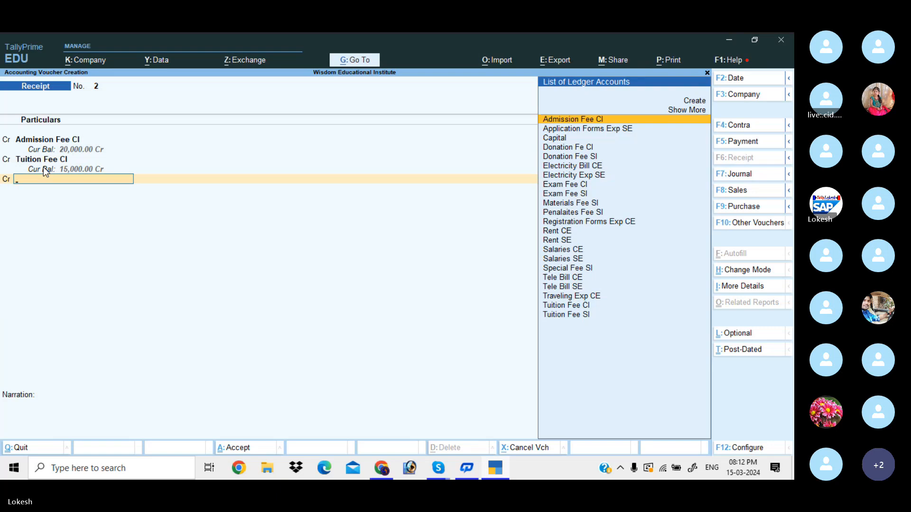
{"action": "type", "text": "Don"}
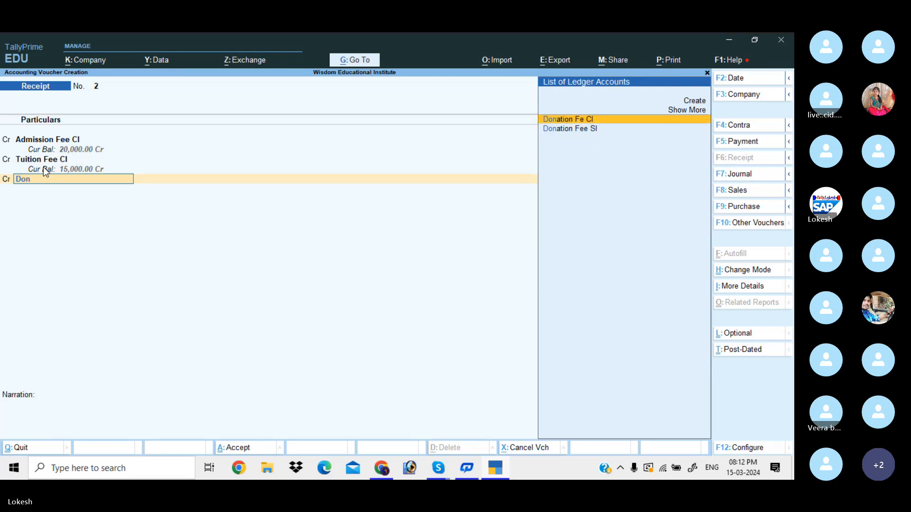
{"action": "key", "text": "Return"}
{"action": "type", "text": "50000"}
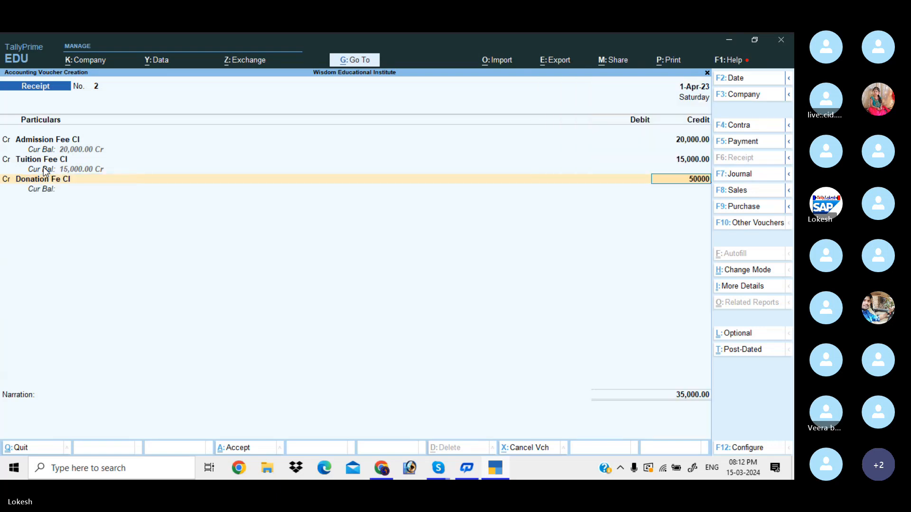
{"action": "key", "text": "Return"}
Add a fourth credit line to the receipt voucher for Exam Fee CI with 1,500.
{"action": "key", "text": "Return"}
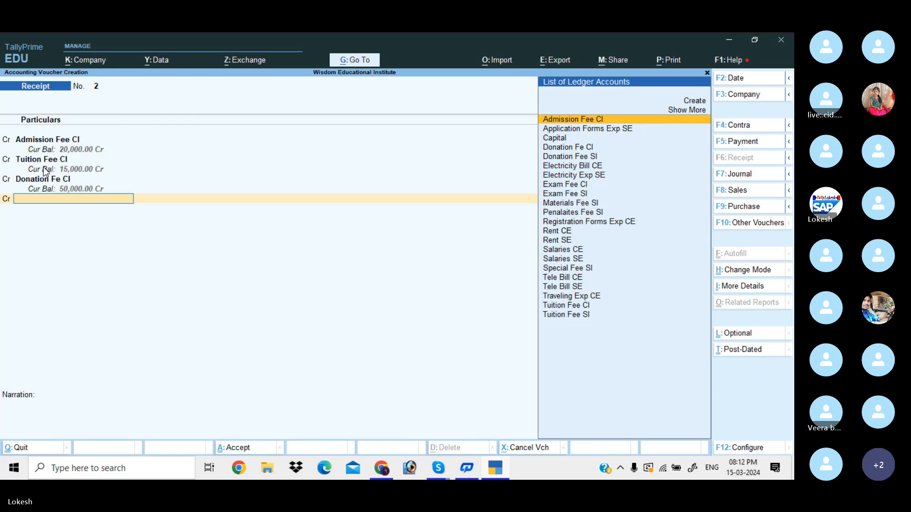
{"action": "type", "text": "Ex"}
{"action": "key", "text": "Down"}
{"action": "key", "text": "Down"}
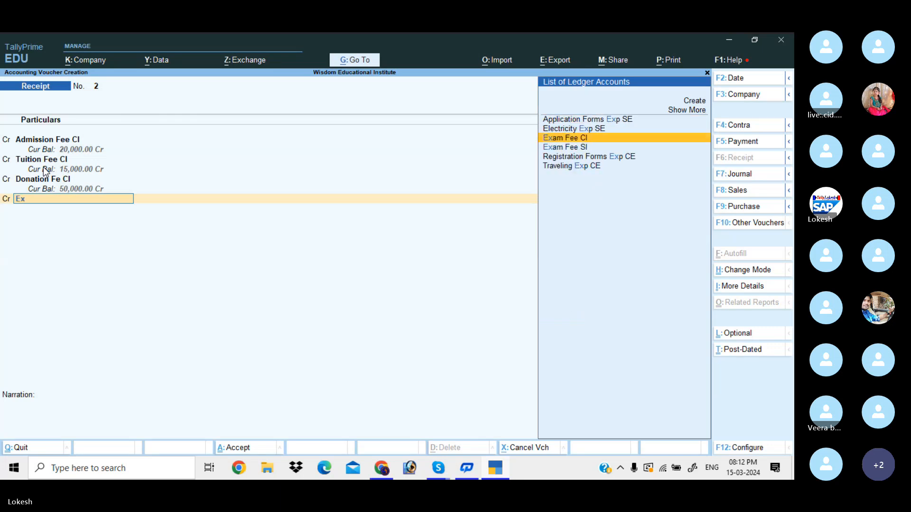
{"action": "key", "text": "Return"}
{"action": "type", "text": "1500"}
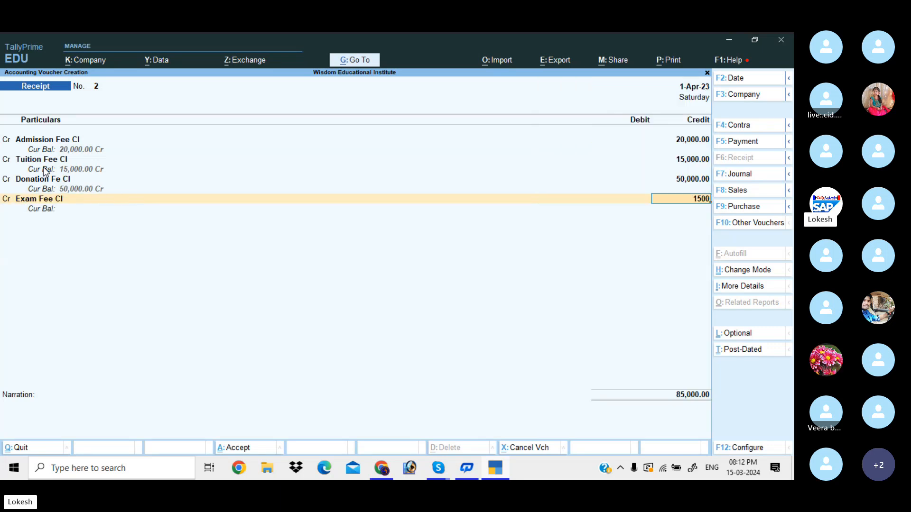
{"action": "key", "text": "Return"}
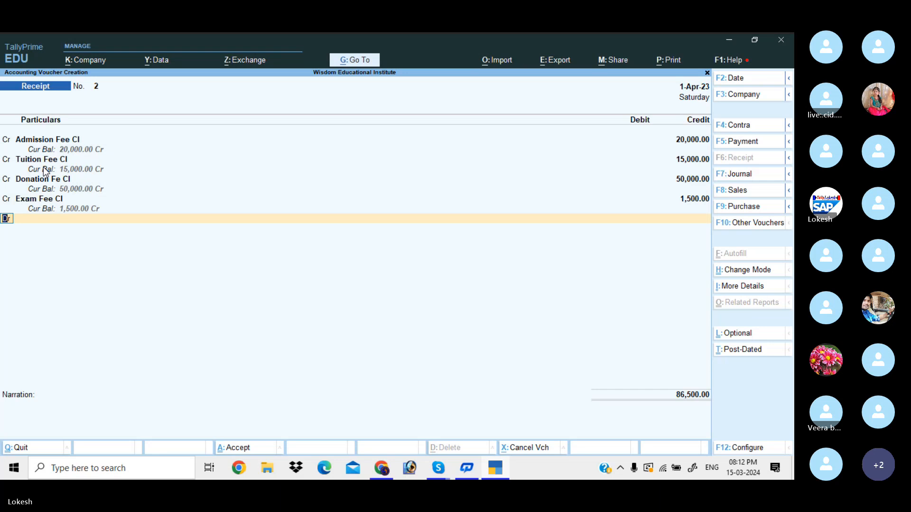
Debit Cash with 86,500 to balance the college income and save the receipt voucher without a narration.
{"action": "key", "text": "Return"}
{"action": "key", "text": "Down"}
{"action": "key", "text": "Down"}
{"action": "key", "text": "Down"}
{"action": "key", "text": "Return"}
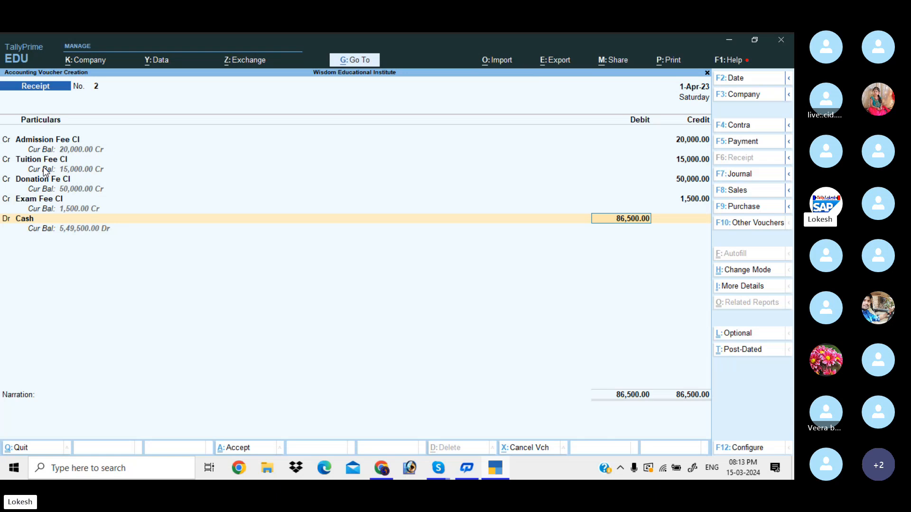
{"action": "key", "text": "Return"}
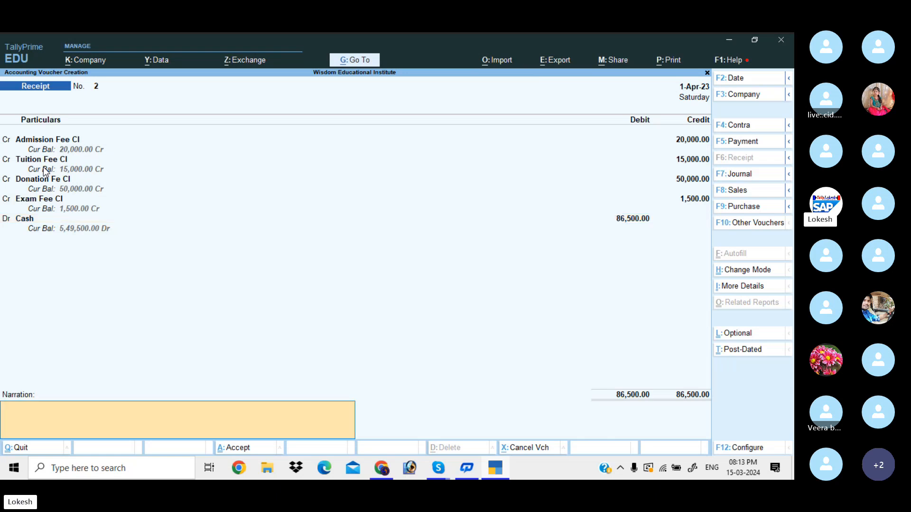
{"action": "key", "text": "Return"}
{"action": "key", "text": "Return"}
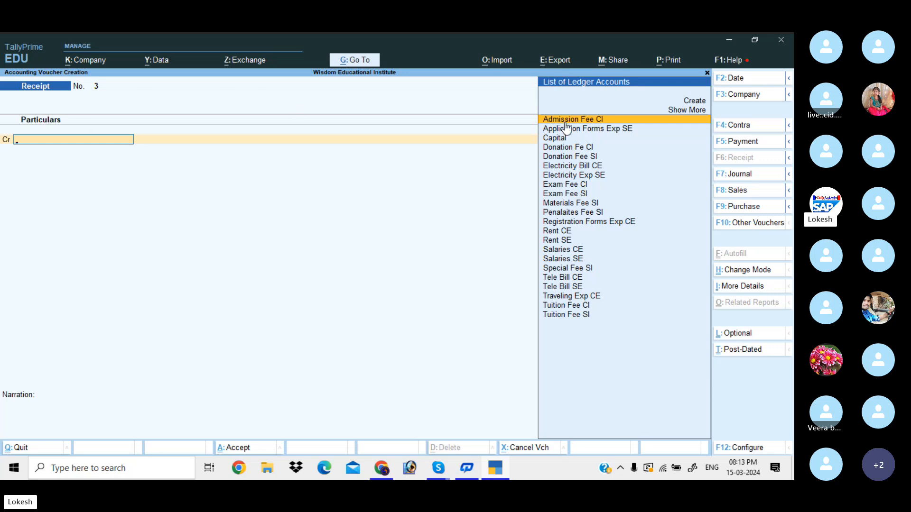
Start a new Payment voucher and debit the school ledger Salaries SE with 12,000.
{"action": "left_click", "coordinate": [745, 143]}
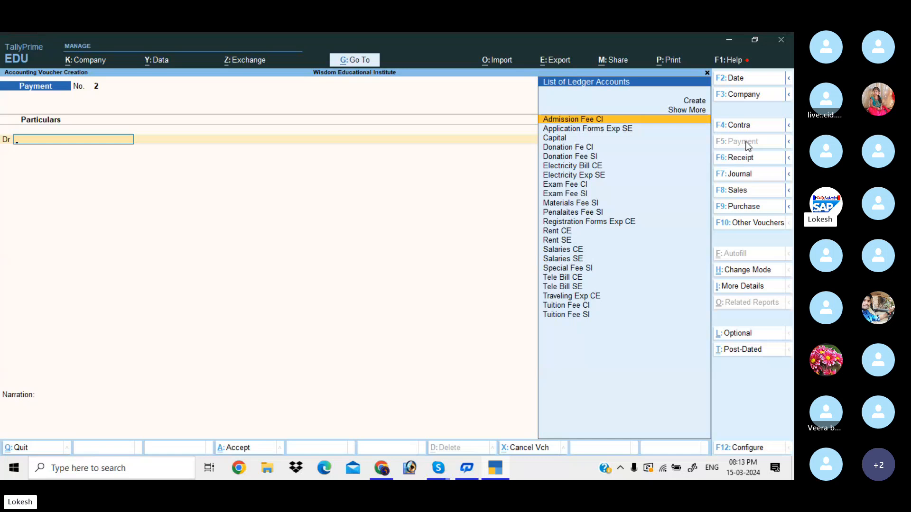
{"action": "type", "text": "Sa"}
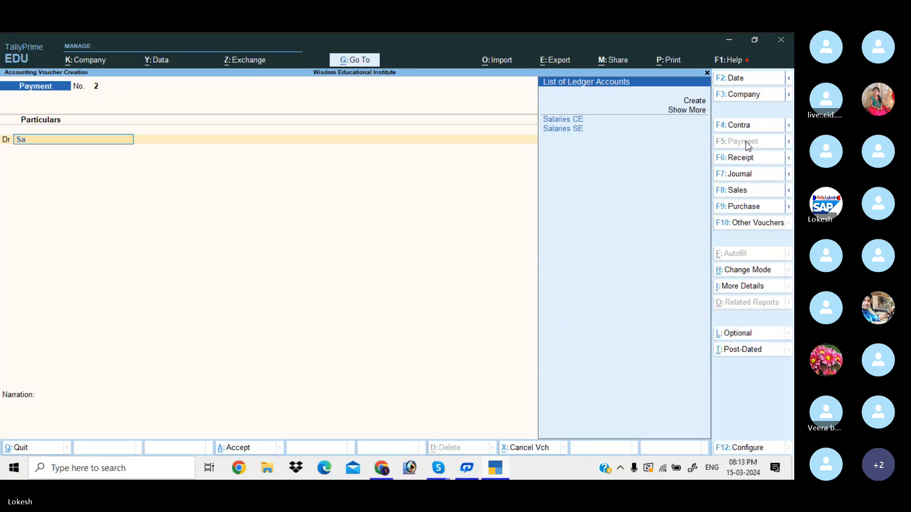
{"action": "key", "text": "Down"}
{"action": "key", "text": "Down"}
{"action": "key", "text": "Return"}
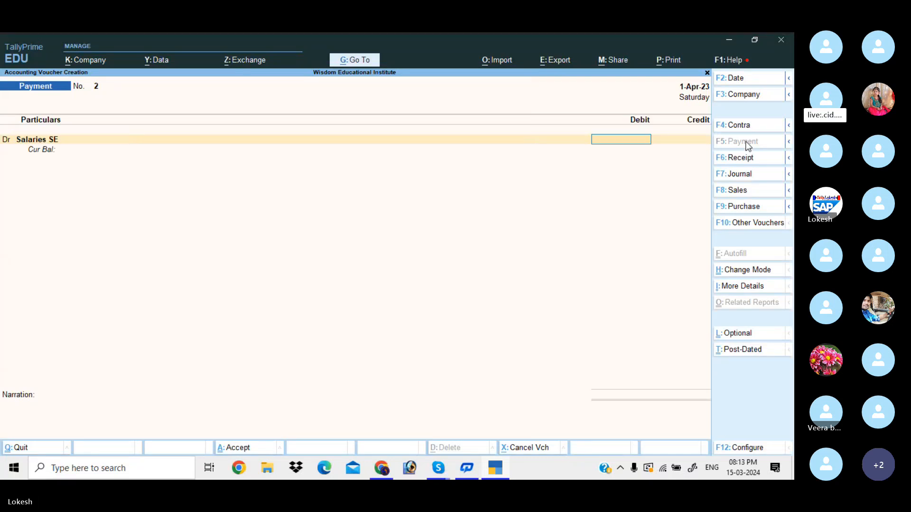
{"action": "type", "text": "12000"}
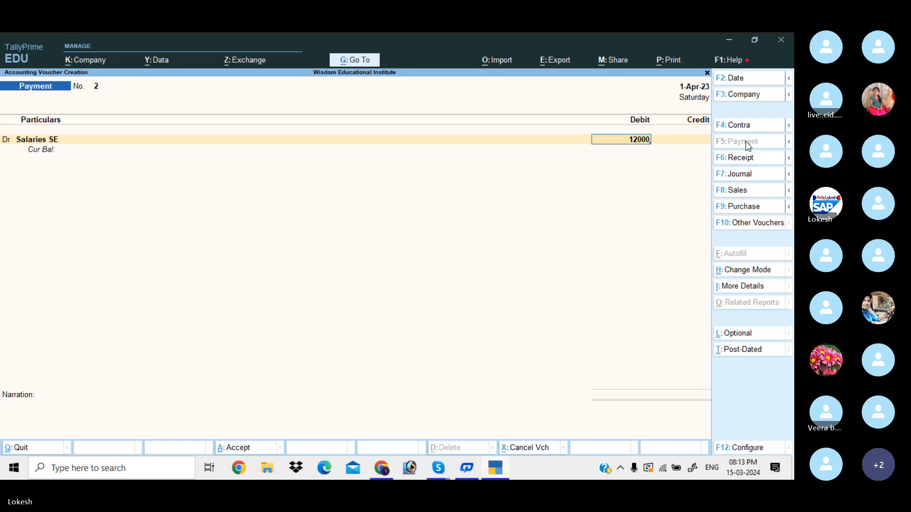
{"action": "key", "text": "Return"}
Add a second debit line to the payment voucher for Rent SE with 15,000.
{"action": "key", "text": "d"}
{"action": "key", "text": "Return"}
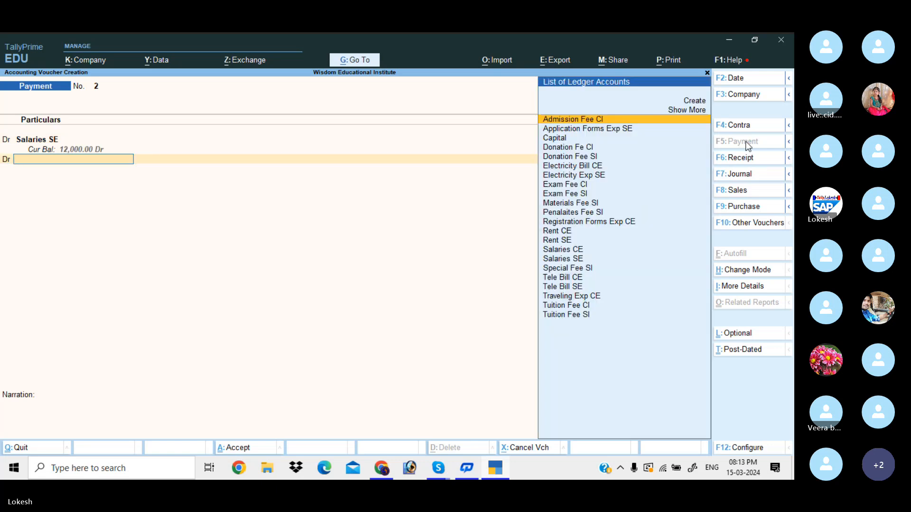
{"action": "type", "text": "Re"}
{"action": "key", "text": "Down"}
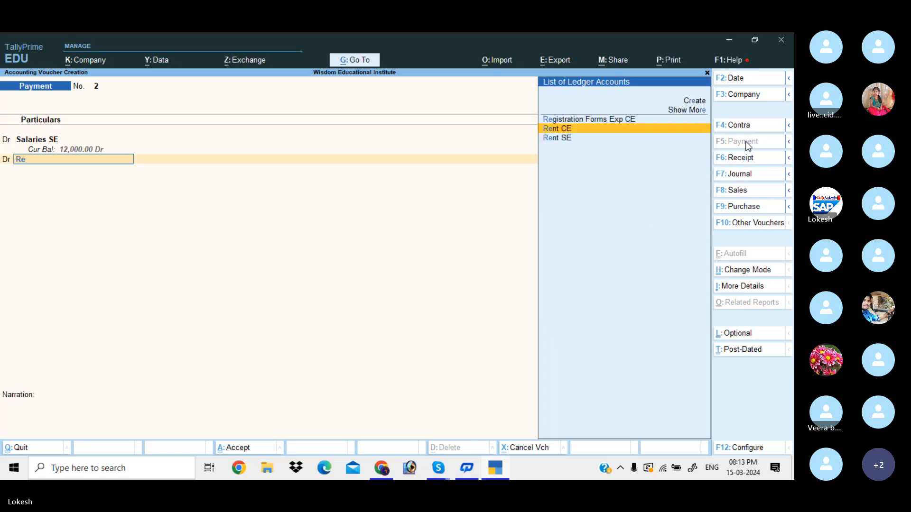
{"action": "key", "text": "Down"}
{"action": "key", "text": "Return"}
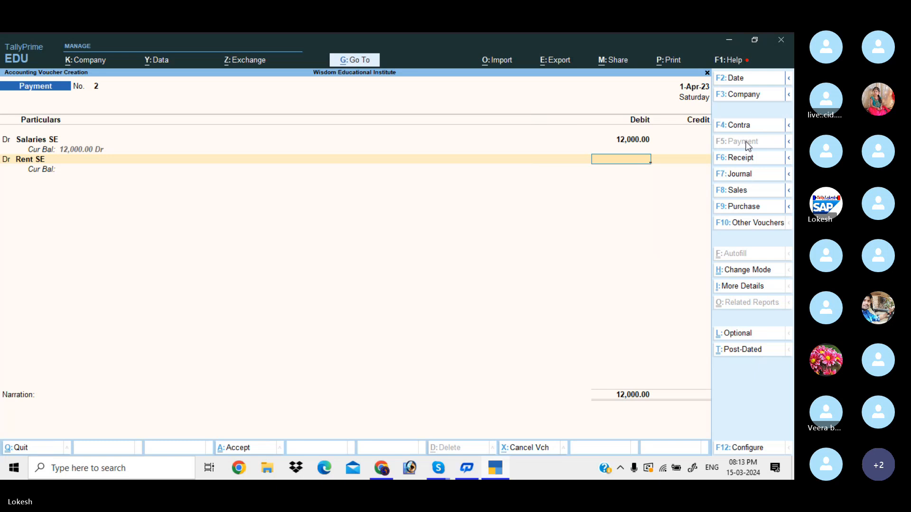
{"action": "type", "text": "15000"}
{"action": "key", "text": "Return"}
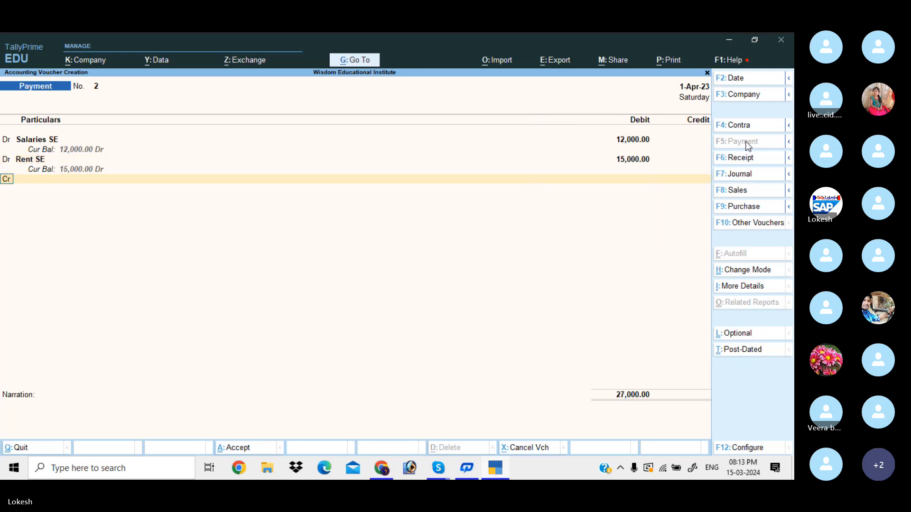
Add a third debit line to the payment voucher for Application Forms Exp SE with 2,000.
{"action": "key", "text": "d"}
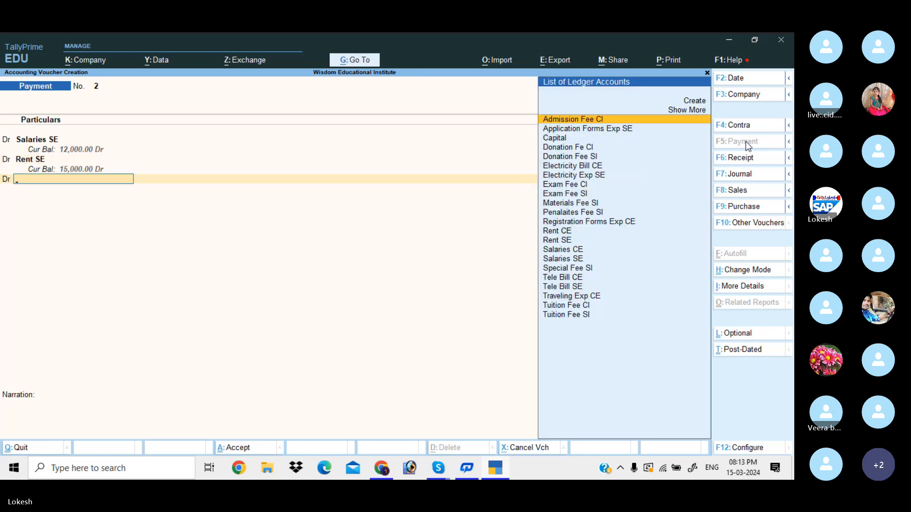
{"action": "type", "text": "ap"}
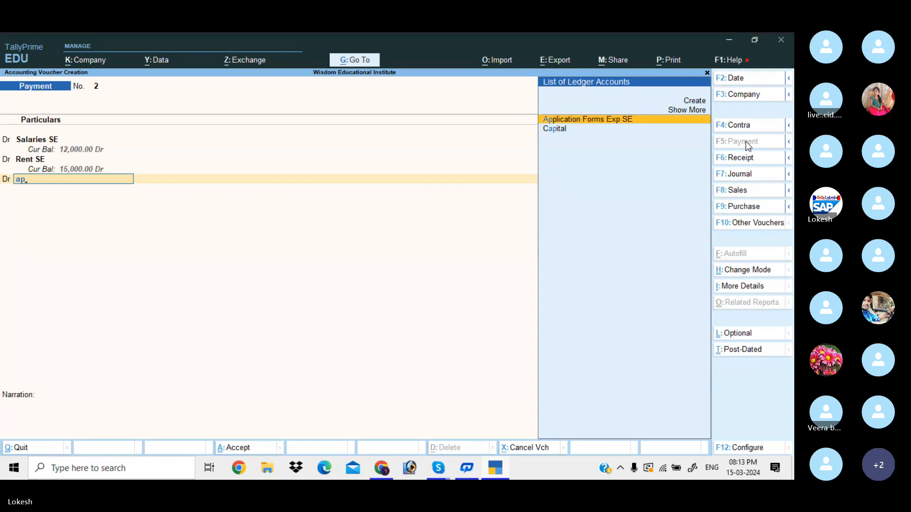
{"action": "key", "text": "Return"}
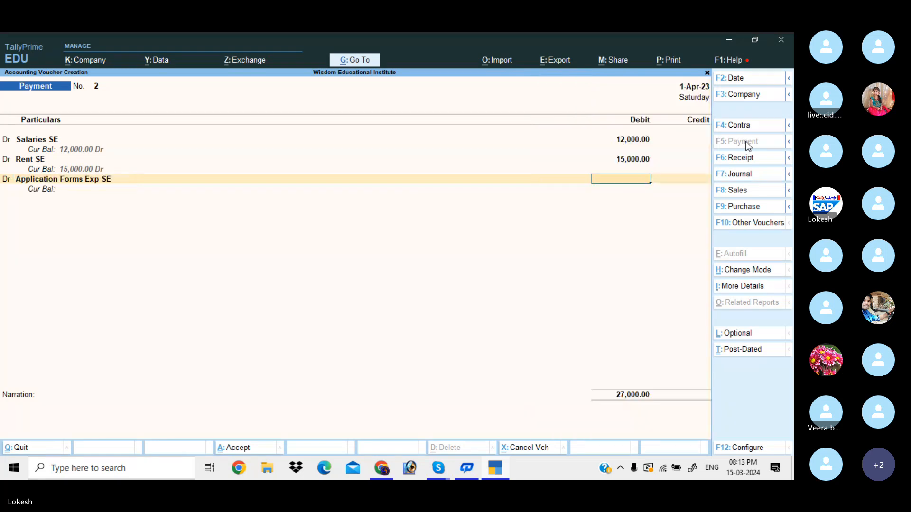
{"action": "type", "text": "2,000"}
{"action": "key", "text": "Return"}
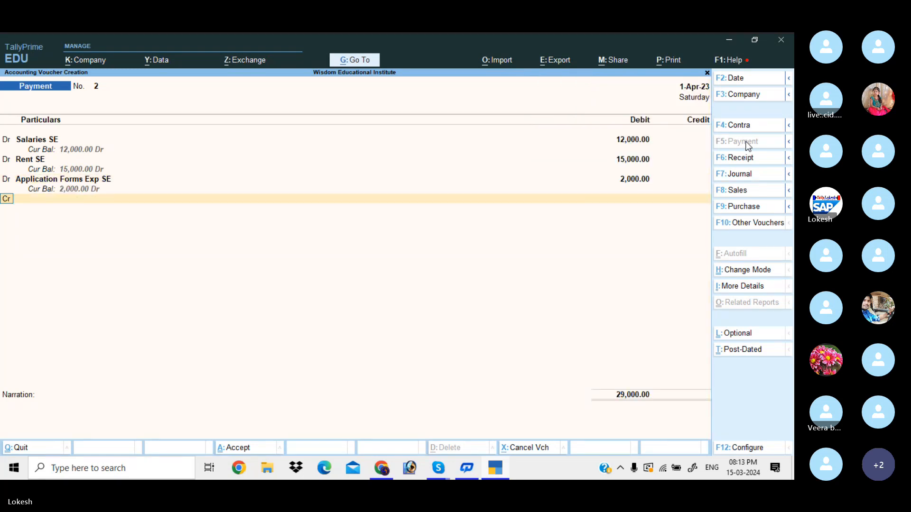
Add a fourth debit line to the payment voucher for Electricity Exp SE with 4,000.
{"action": "type", "text": "d"}
{"action": "key", "text": "Return"}
{"action": "type", "text": "Electricity"}
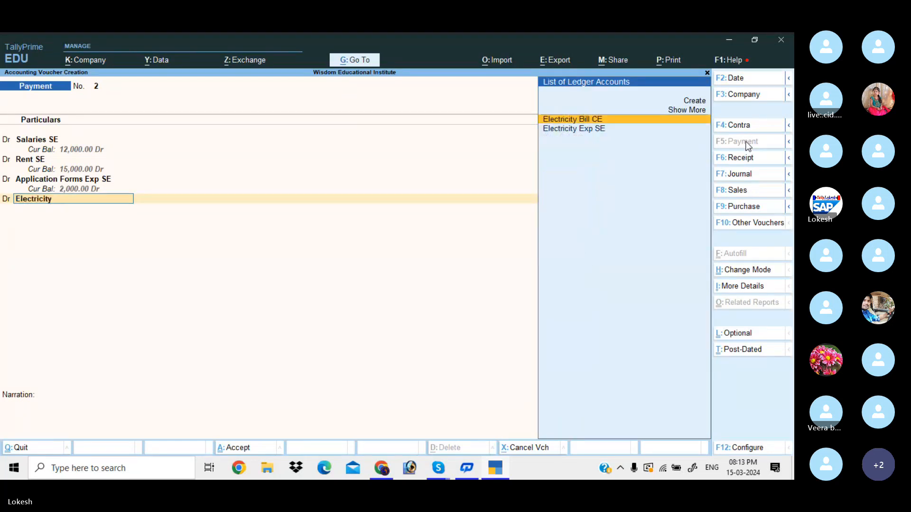
{"action": "key", "text": "Down"}
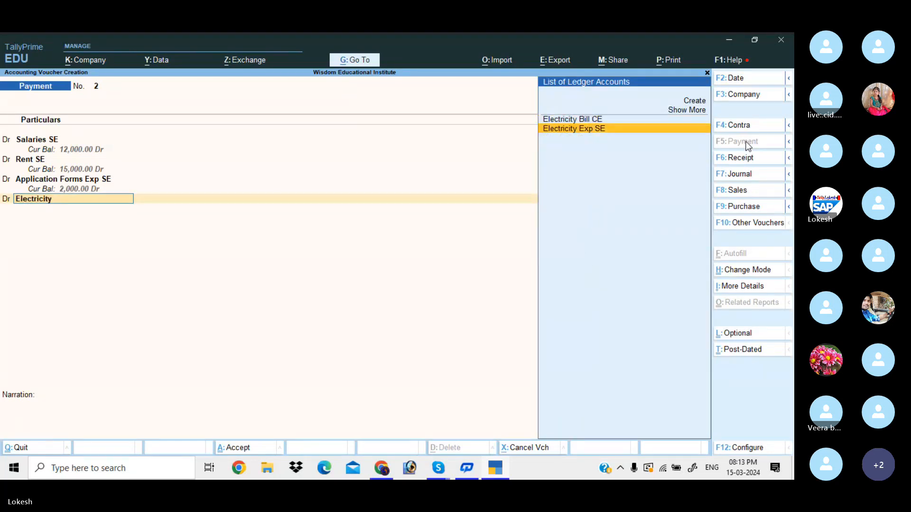
{"action": "key", "text": "Return"}
{"action": "type", "text": "4000"}
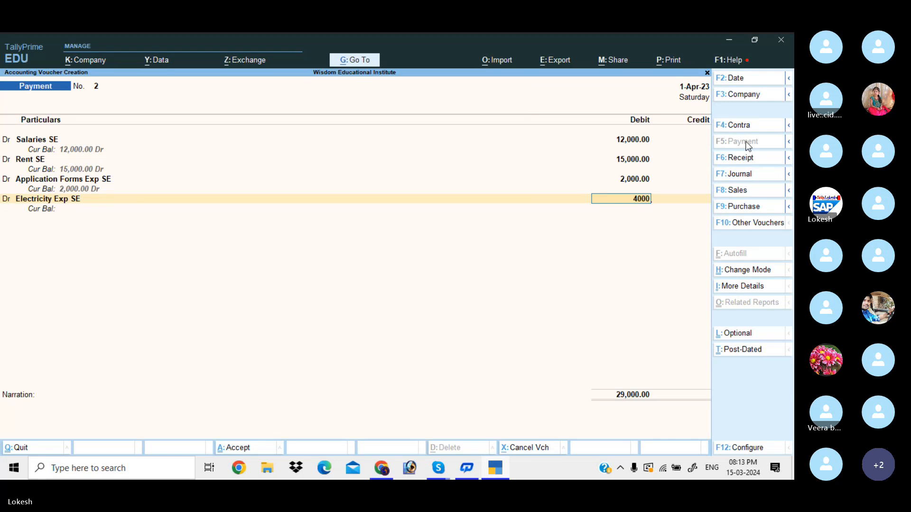
{"action": "key", "text": "Return"}
Add a fifth debit line to the payment voucher for Tele Bill SE with 3,000.
{"action": "type", "text": "d"}
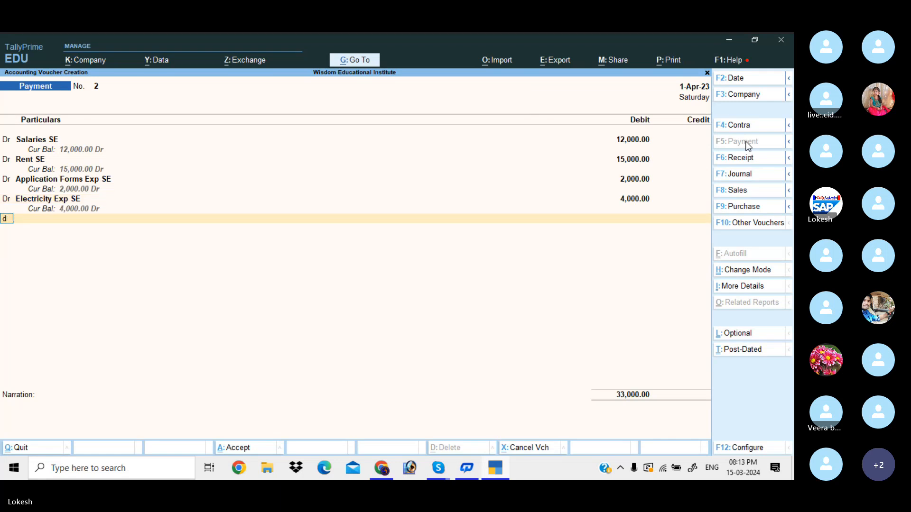
{"action": "key", "text": "Return"}
{"action": "type", "text": "Te"}
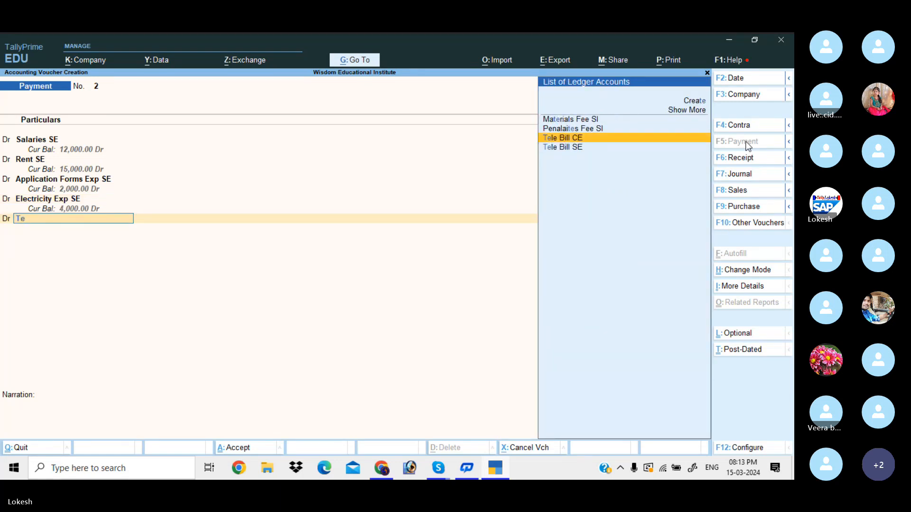
{"action": "key", "text": "Down"}
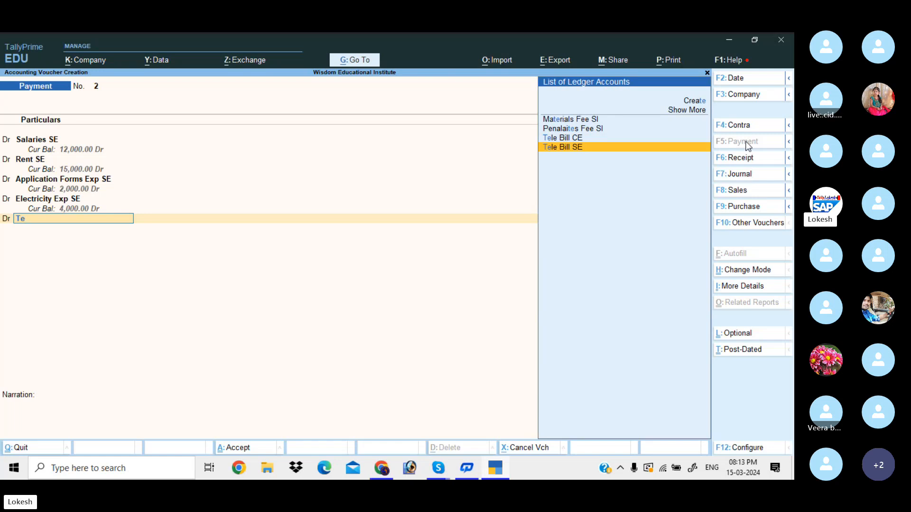
{"action": "key", "text": "Return"}
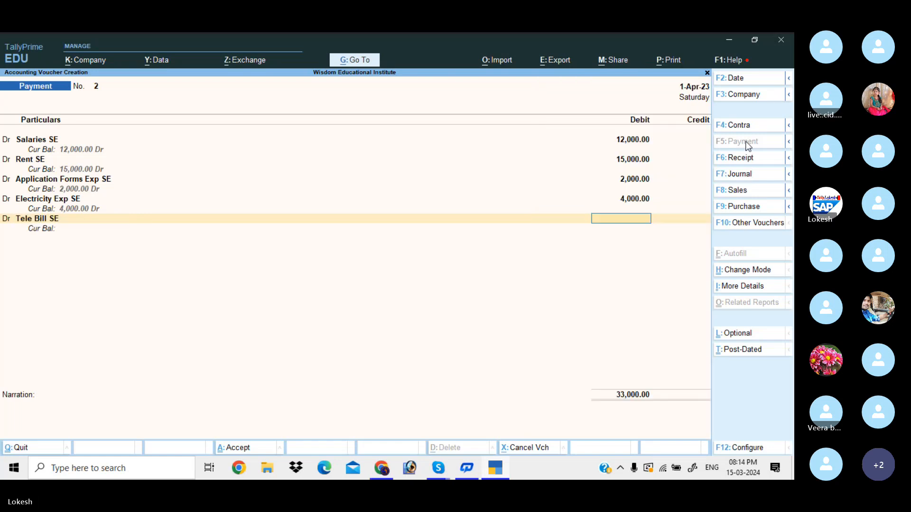
{"action": "type", "text": "3000"}
{"action": "key", "text": "Return"}
Credit Cash with the balancing amount for the school expenses and save the payment voucher without a narration.
{"action": "type", "text": "c"}
{"action": "key", "text": "Down"}
{"action": "key", "text": "Down"}
{"action": "key", "text": "Down"}
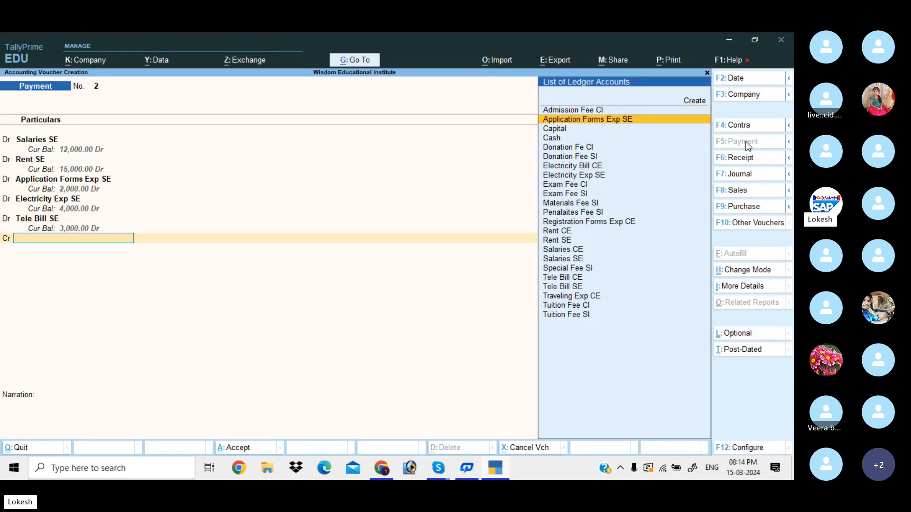
{"action": "key", "text": "Return"}
{"action": "key", "text": "Return"}
{"action": "key", "text": "Return"}
{"action": "key", "text": "Return"}
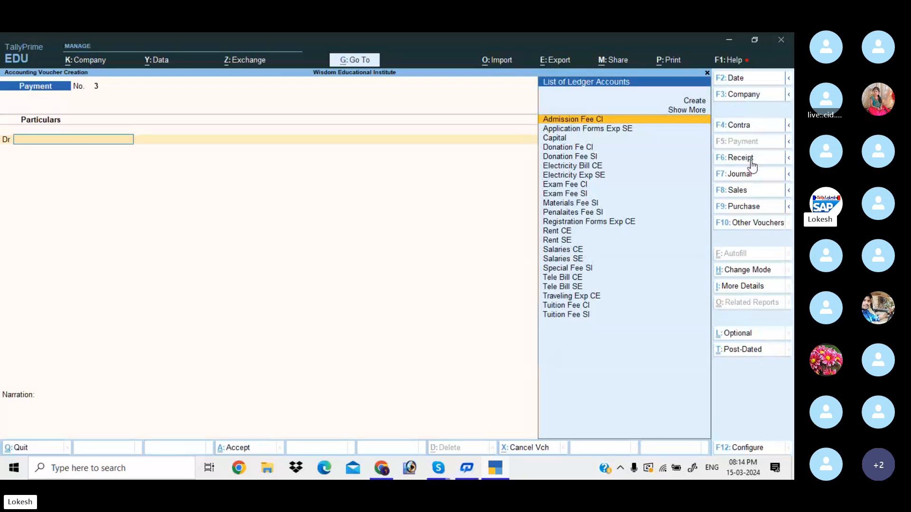
Start a new Receipt voucher and credit the school ledger Donation Fee SI with 22,000.
{"action": "left_click", "coordinate": [752, 163]}
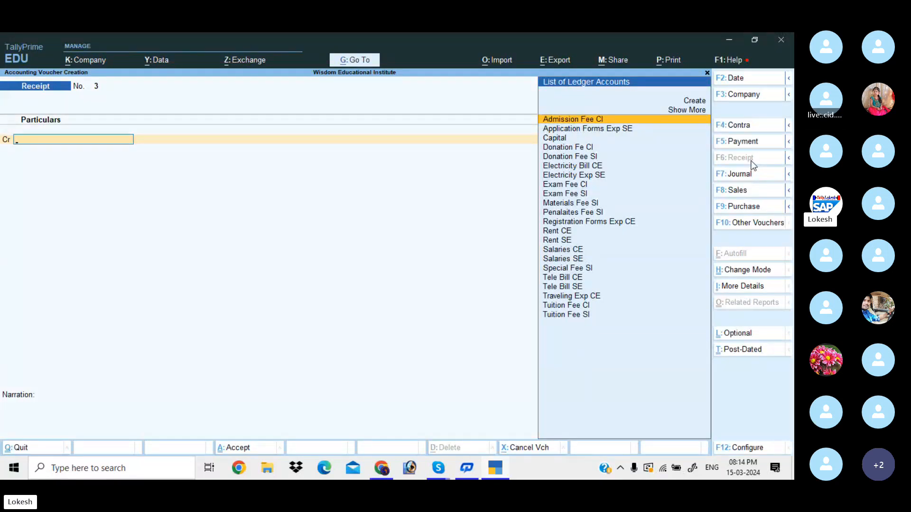
{"action": "type", "text": "Don"}
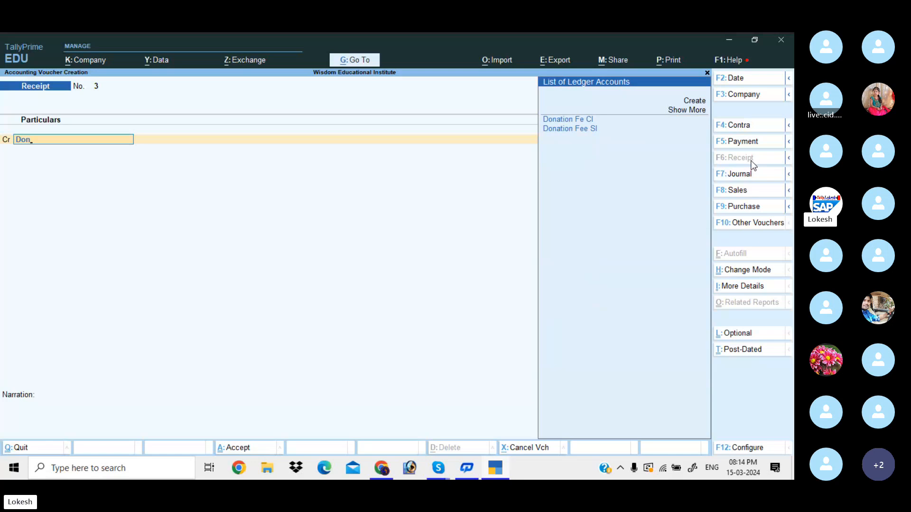
{"action": "key", "text": "Down"}
{"action": "key", "text": "Return"}
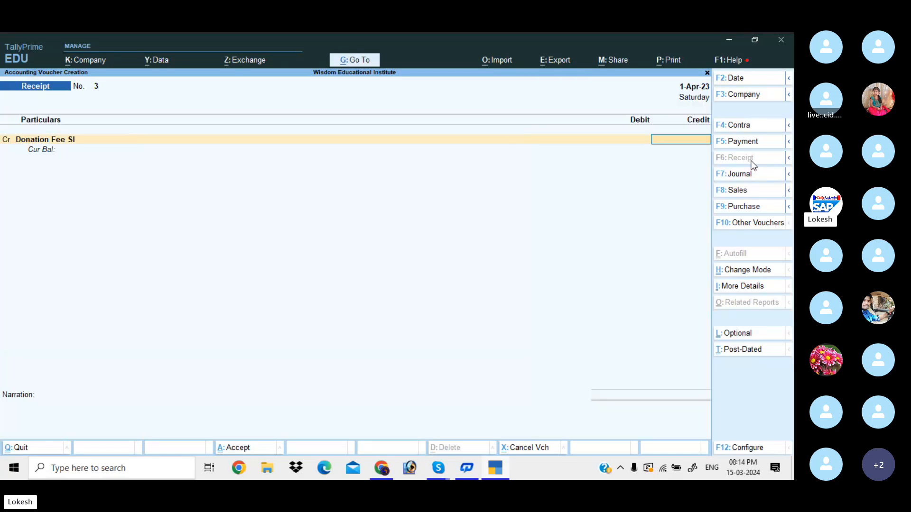
{"action": "type", "text": "22000"}
{"action": "key", "text": "Return"}
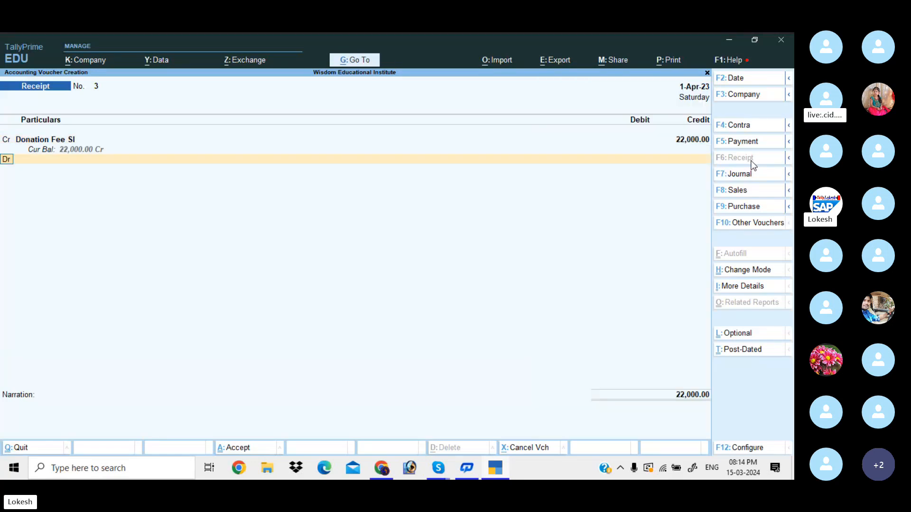
Add a second credit line to the receipt voucher for the school ledger Tuition Fee SI with 10,000.
{"action": "key", "text": "c"}
{"action": "key", "text": "Return"}
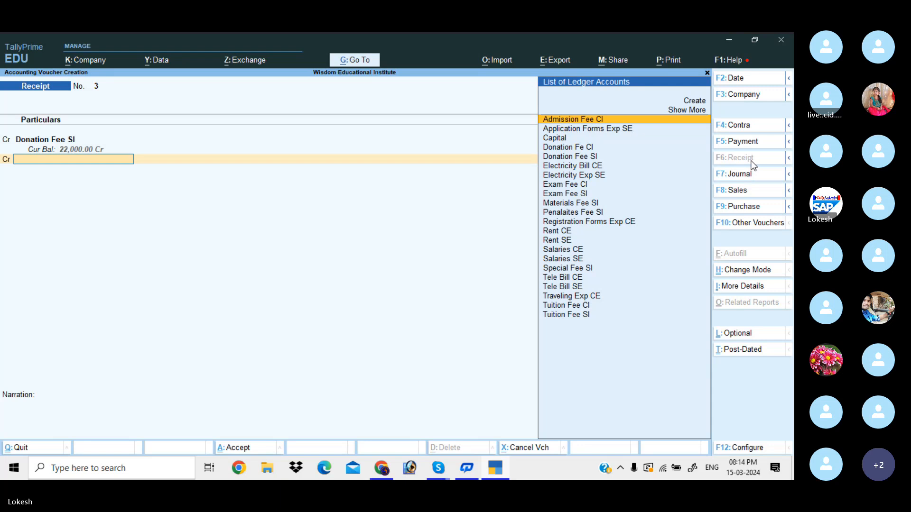
{"action": "type", "text": "Tu"}
{"action": "key", "text": "Down"}
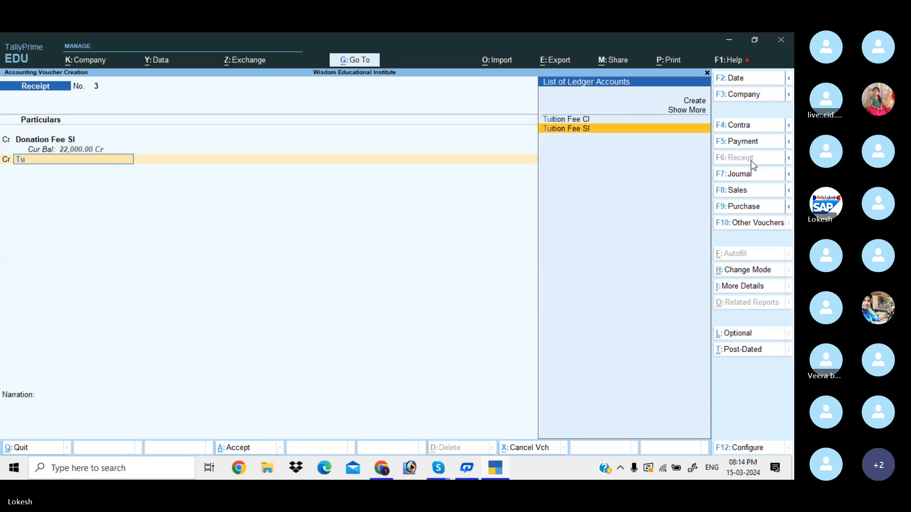
{"action": "key", "text": "Return"}
{"action": "type", "text": "10000"}
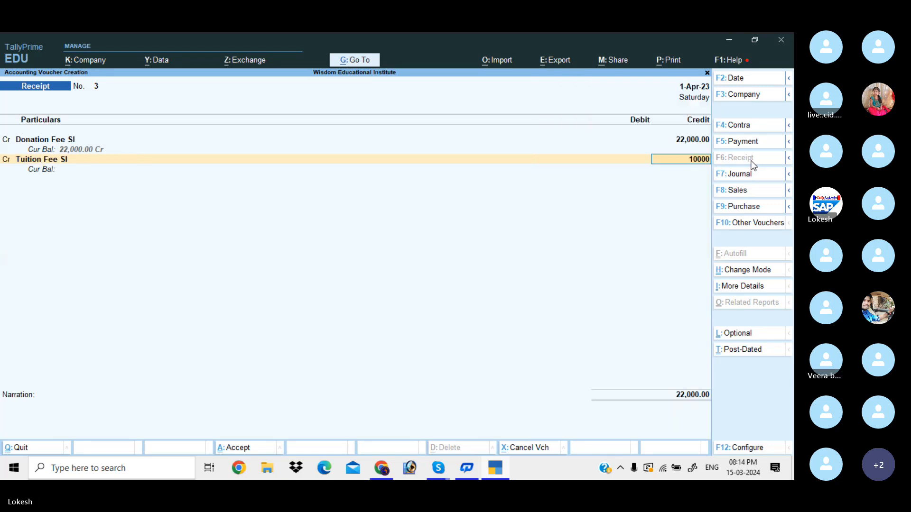
{"action": "key", "text": "Return"}
Add a third credit line to the receipt voucher for Special Fee SI with 10,000.
{"action": "key", "text": "c"}
{"action": "key", "text": "Return"}
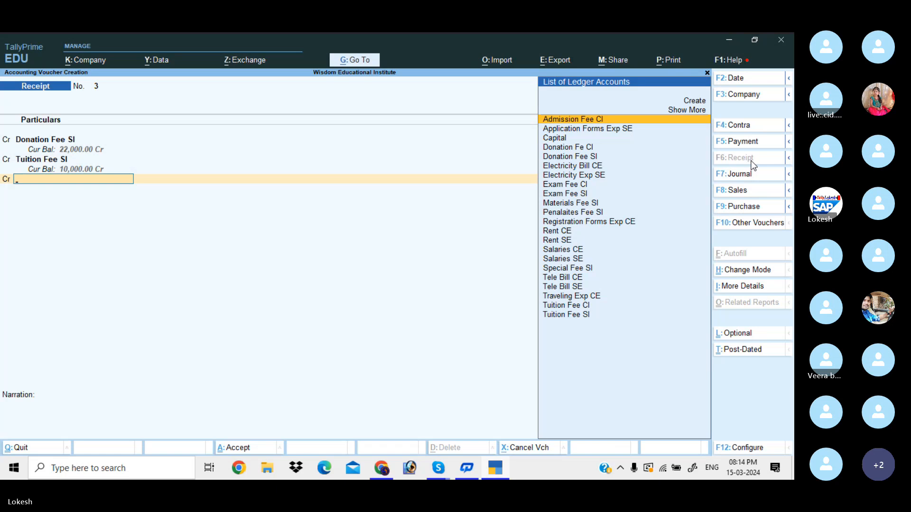
{"action": "type", "text": "spe"}
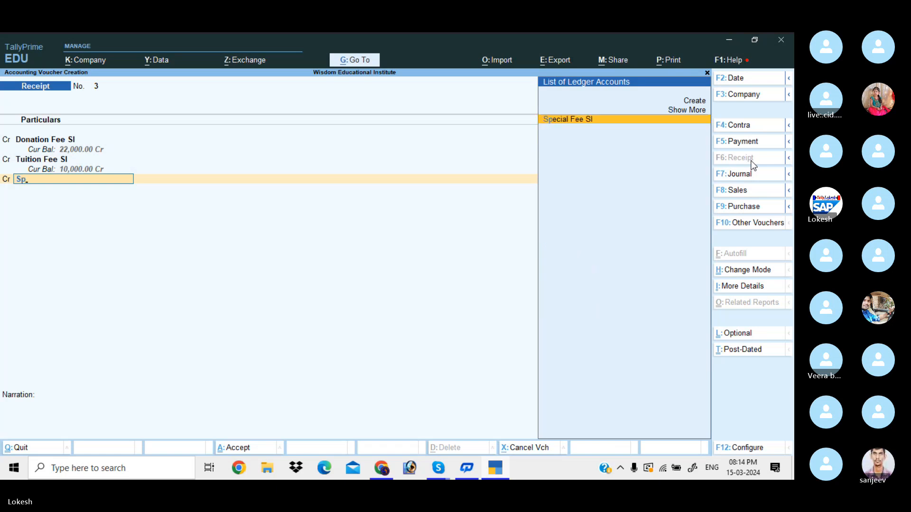
{"action": "key", "text": "Return"}
{"action": "type", "text": "10000"}
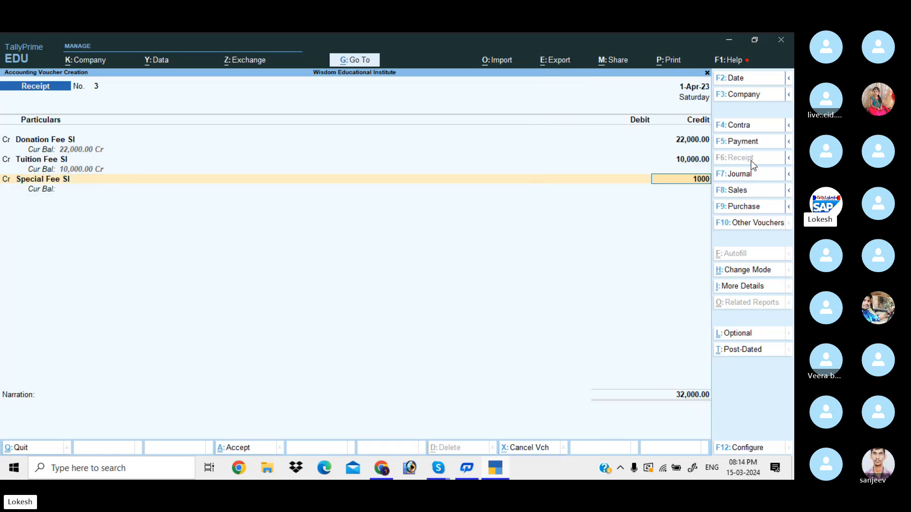
{"action": "key", "text": "Return"}
Add a fourth credit line to the receipt voucher for Materials Fee SI with 15,000.
{"action": "type", "text": "c"}
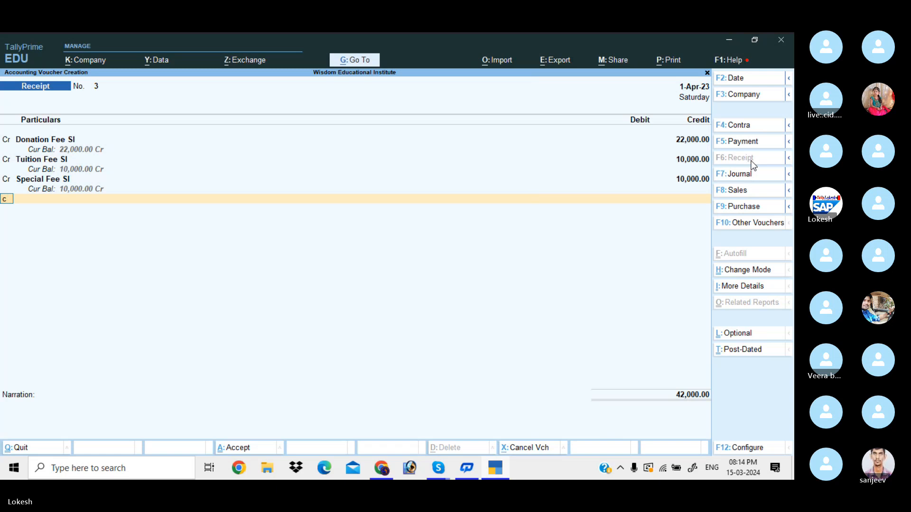
{"action": "key", "text": "Return"}
{"action": "type", "text": "Ma"}
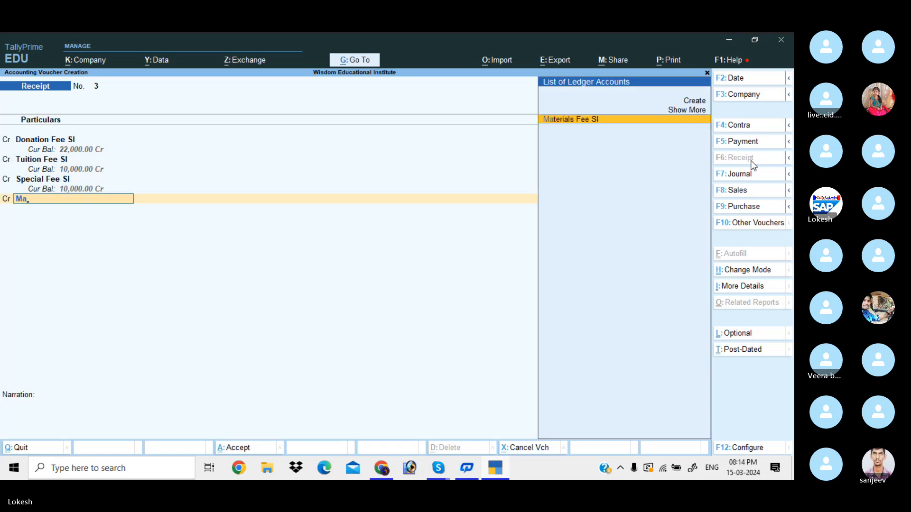
{"action": "key", "text": "Return"}
{"action": "type", "text": "15,000"}
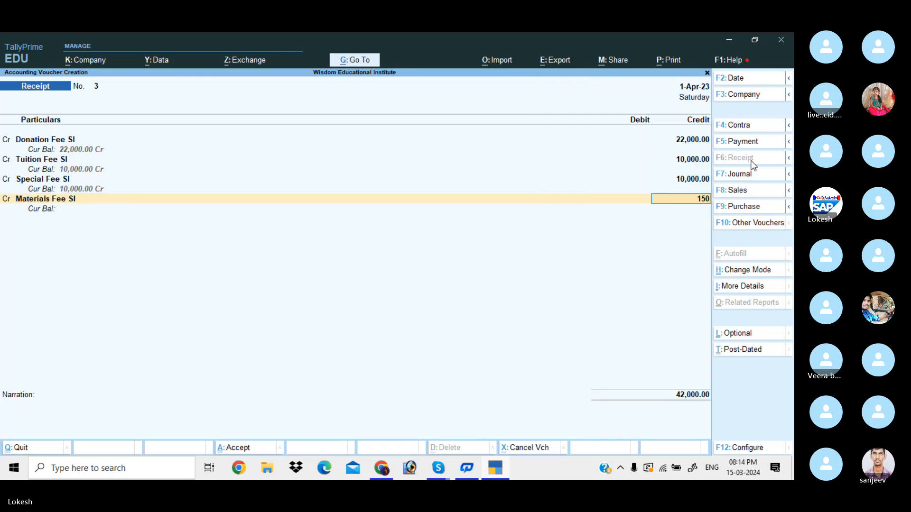
{"action": "key", "text": "Return"}
Add a fifth credit line to the receipt voucher for Penalaites Fee SI with 1,000.
{"action": "key", "text": "c"}
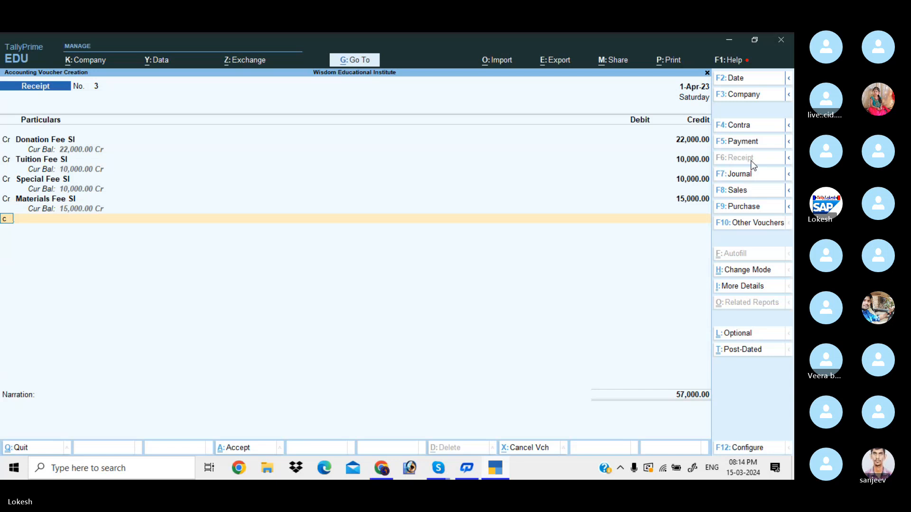
{"action": "key", "text": "Return"}
{"action": "type", "text": "pe"}
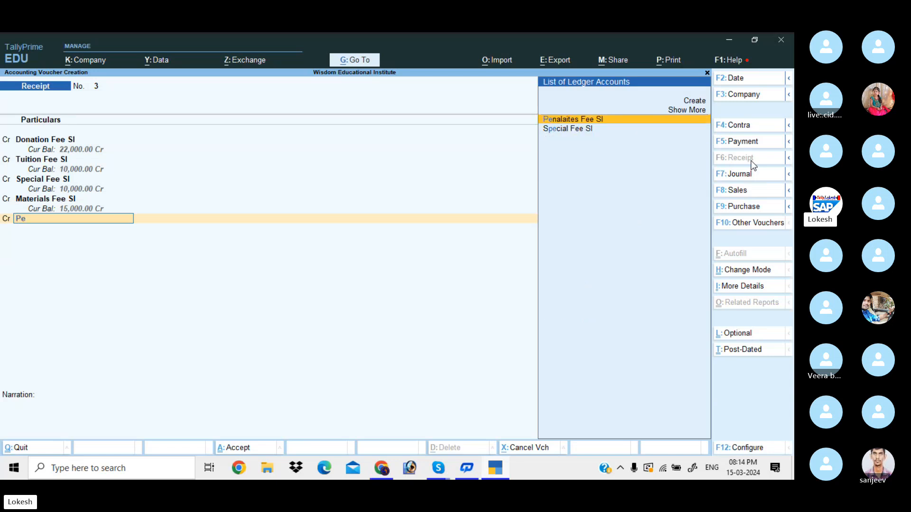
{"action": "key", "text": "Return"}
{"action": "type", "text": "1000"}
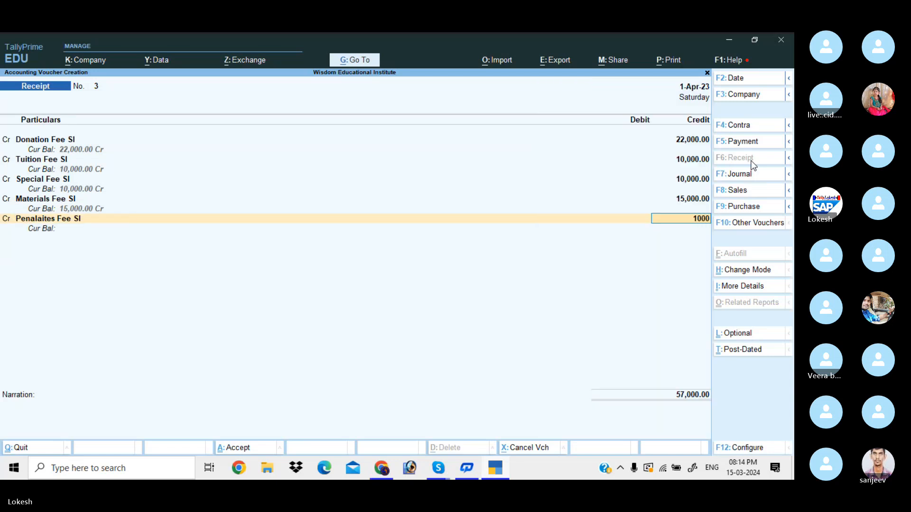
{"action": "key", "text": "Return"}
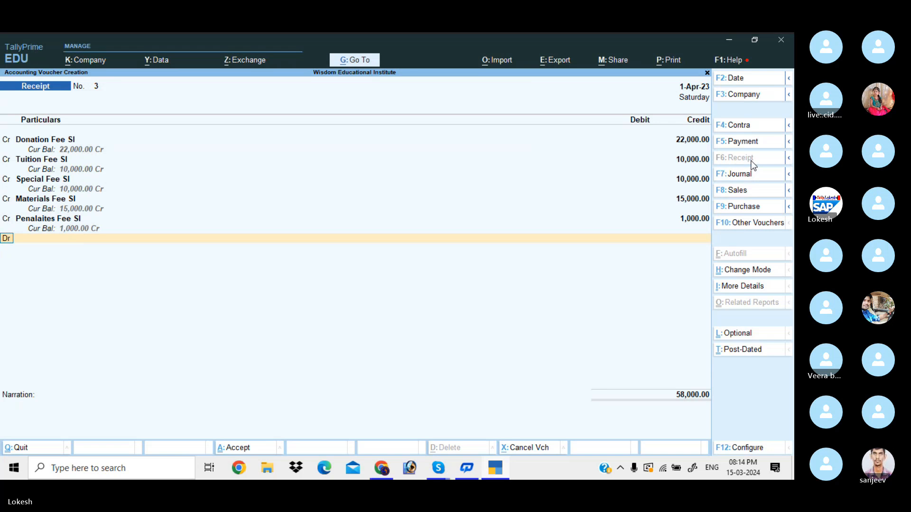
Add a sixth credit line to the receipt voucher for the school ledger Exam Fee SI with 2,300.
{"action": "type", "text": "b"}
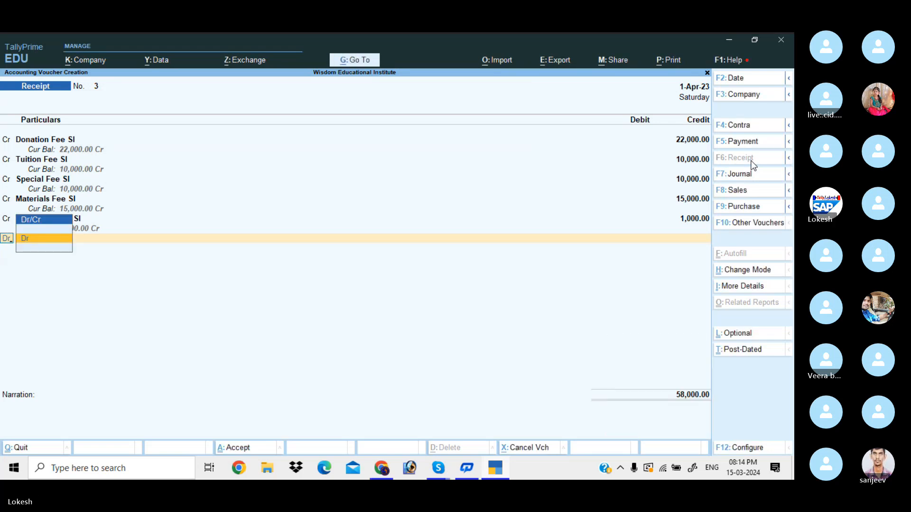
{"action": "key", "text": "BackSpace"}
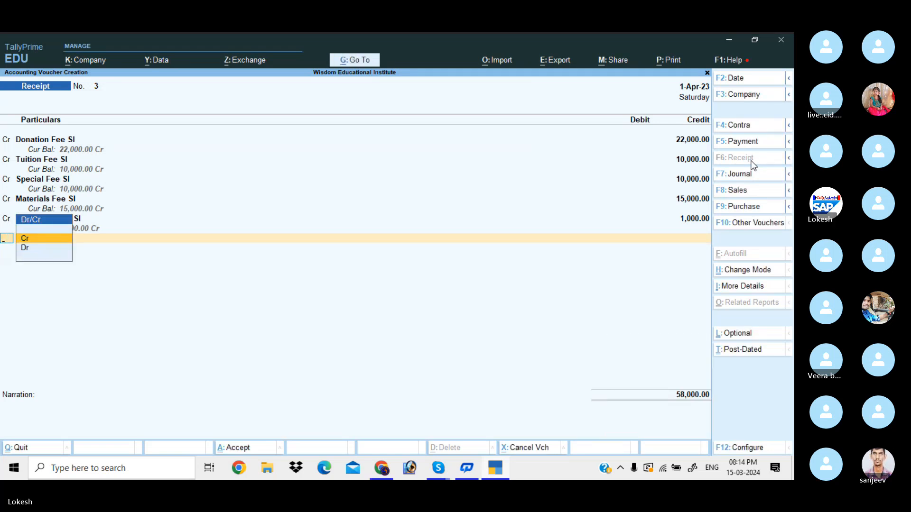
{"action": "key", "text": "Return"}
{"action": "type", "text": "Ex"}
{"action": "key", "text": "Down"}
{"action": "key", "text": "Down"}
{"action": "key", "text": "Down"}
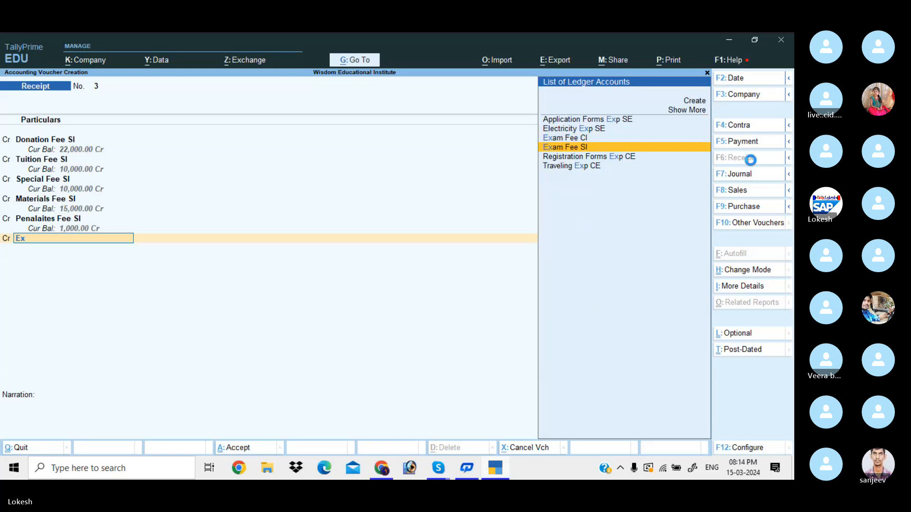
{"action": "key", "text": "Return"}
{"action": "type", "text": "2300"}
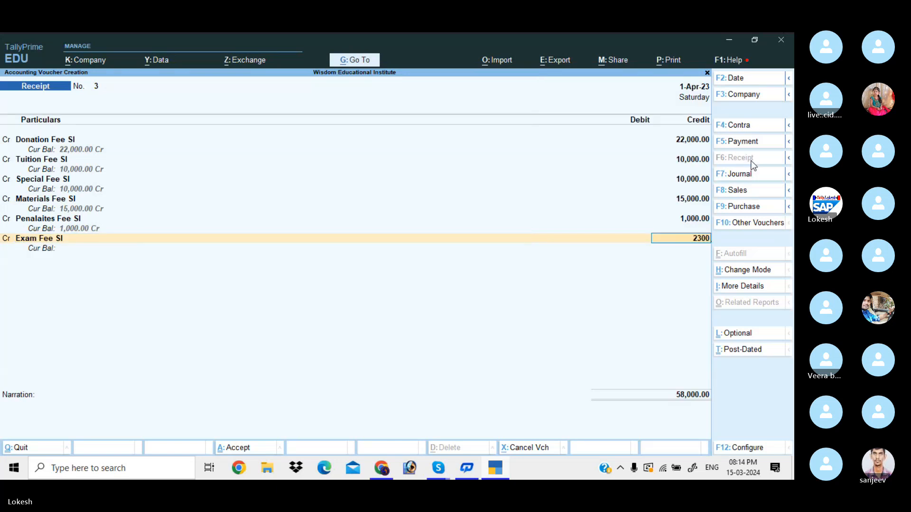
{"action": "key", "text": "Return"}
Debit Cash with the balancing amount for the school fees and save the receipt voucher without a narration.
{"action": "key", "text": "Return"}
{"action": "key", "text": "Down"}
{"action": "key", "text": "Down"}
{"action": "key", "text": "Down"}
{"action": "key", "text": "Return"}
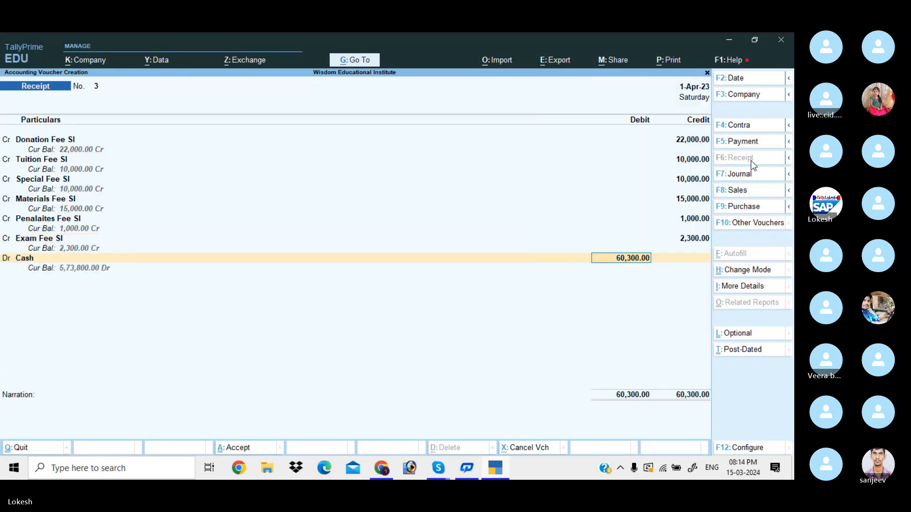
{"action": "key", "text": "Return"}
{"action": "key", "text": "Return"}
{"action": "key", "text": "Return"}
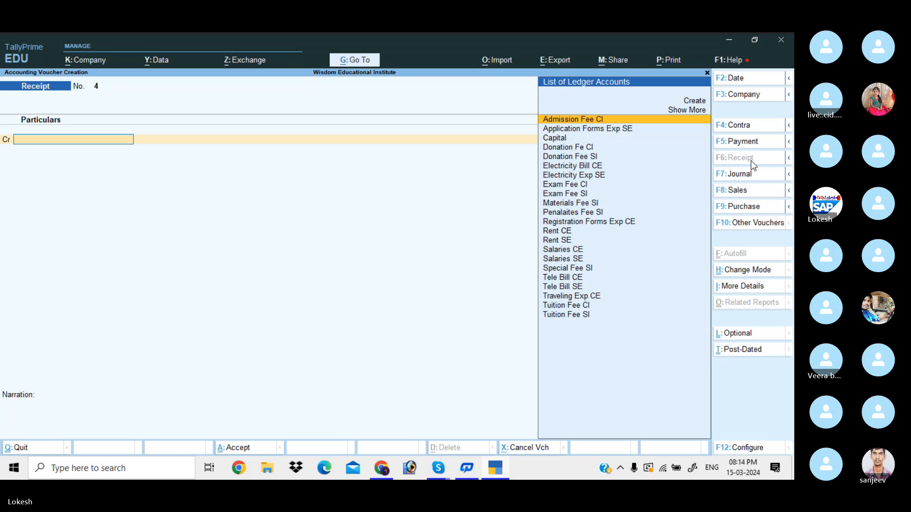
Leave voucher creation and open the Profit & Loss A/c report in its detailed view.
{"action": "key", "text": "Escape"}
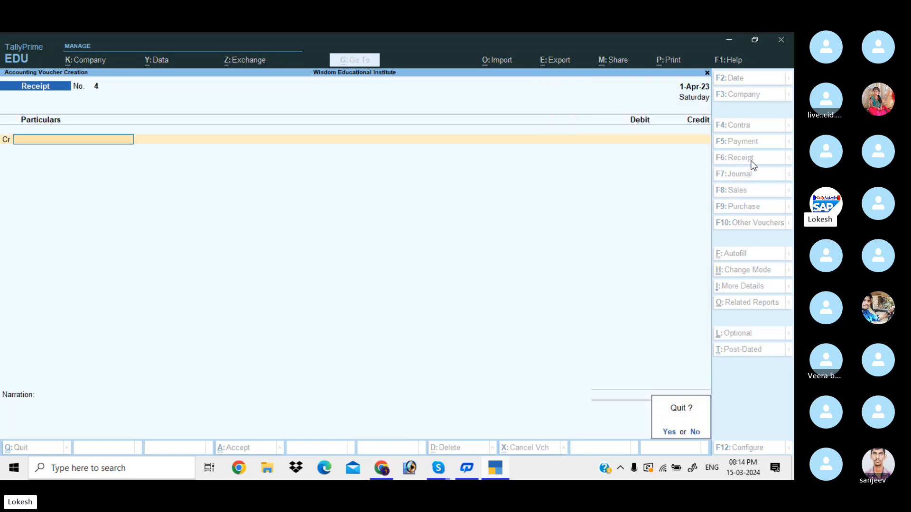
{"action": "key", "text": "Return"}
{"action": "key", "text": "Down"}
{"action": "key", "text": "Down"}
{"action": "key", "text": "Down"}
{"action": "key", "text": "Down"}
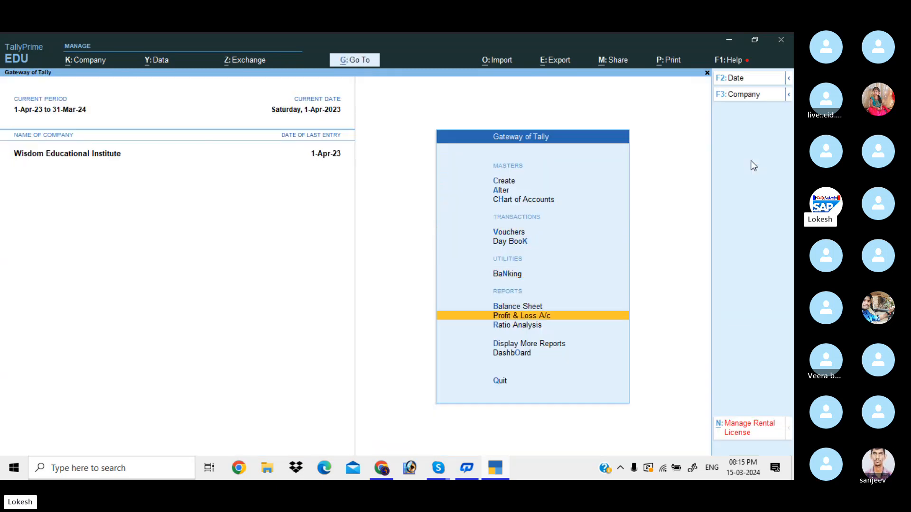
{"action": "key", "text": "Return"}
{"action": "key", "text": "alt+F5"}
Review the expense groups and nett profit in the Profit & Loss A/c, then examine the ledger balances within College Expenses.
{"action": "key", "text": "Down"}
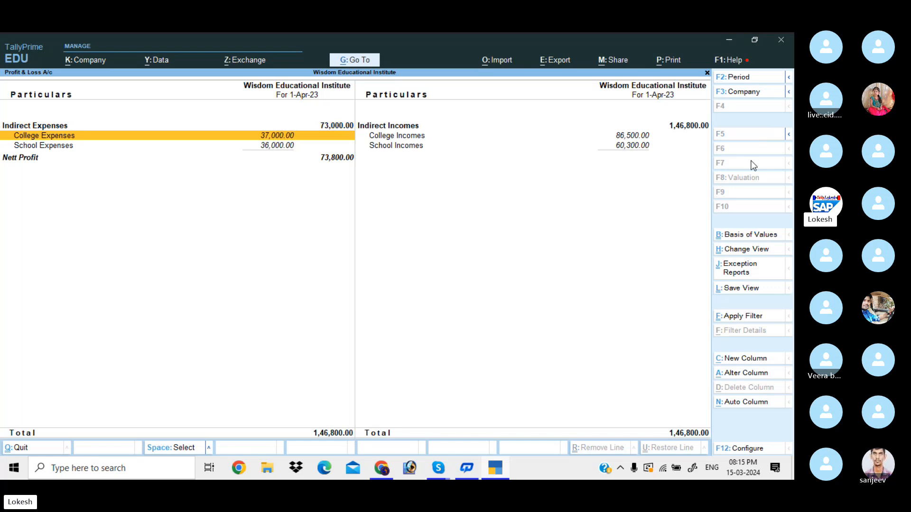
{"action": "key", "text": "Down"}
{"action": "key", "text": "Down"}
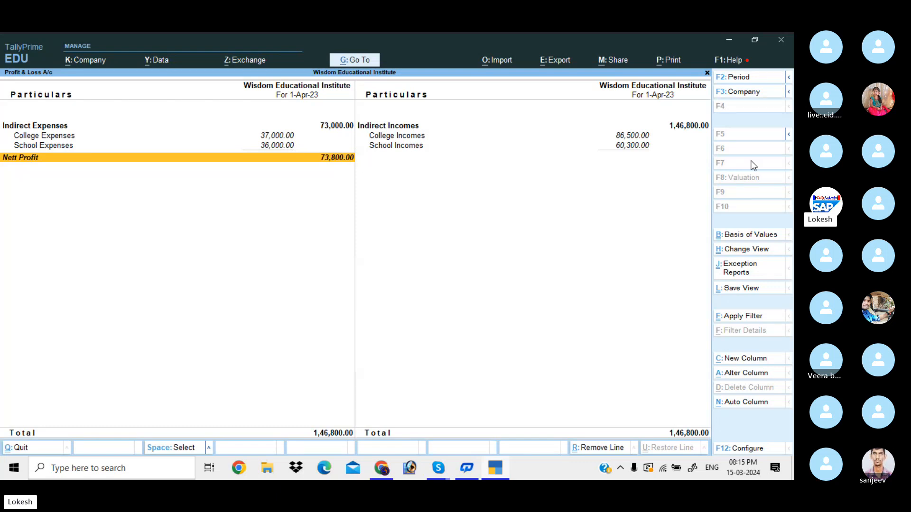
{"action": "key", "text": "Up"}
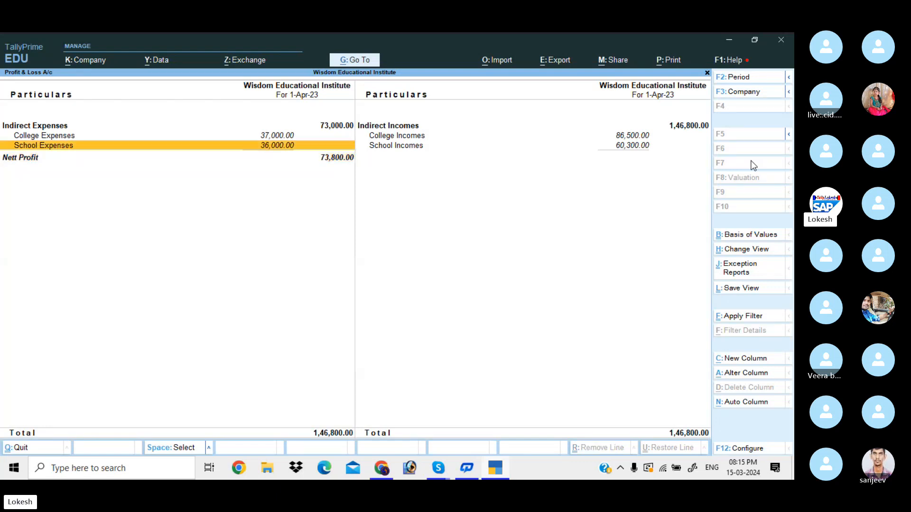
{"action": "key", "text": "Up"}
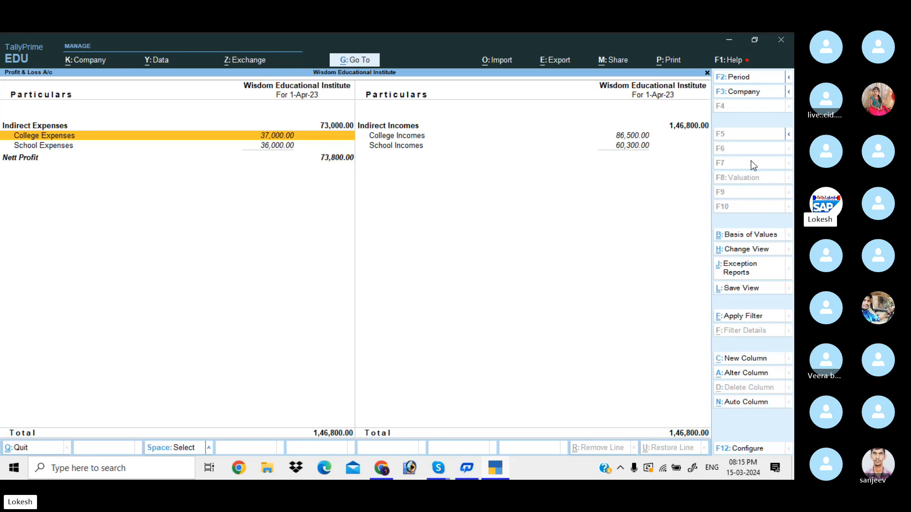
{"action": "key", "text": "Return"}
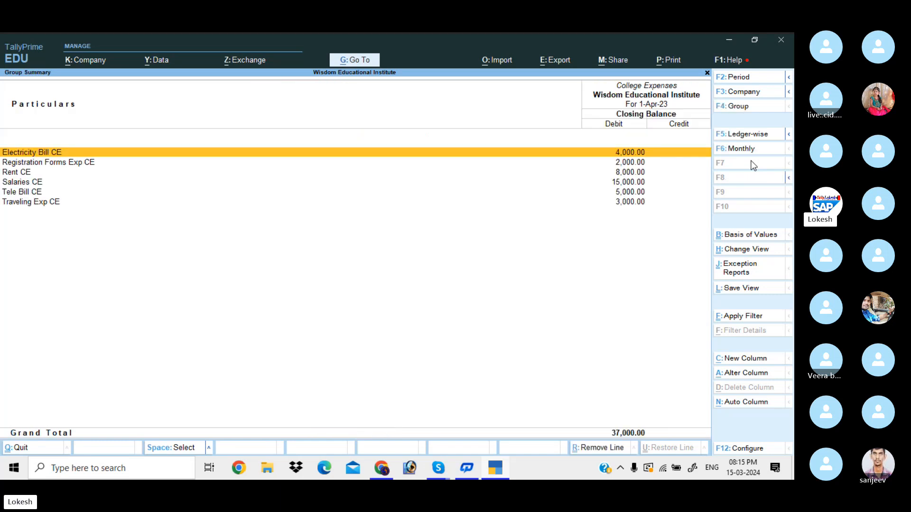
{"action": "key", "text": "Down"}
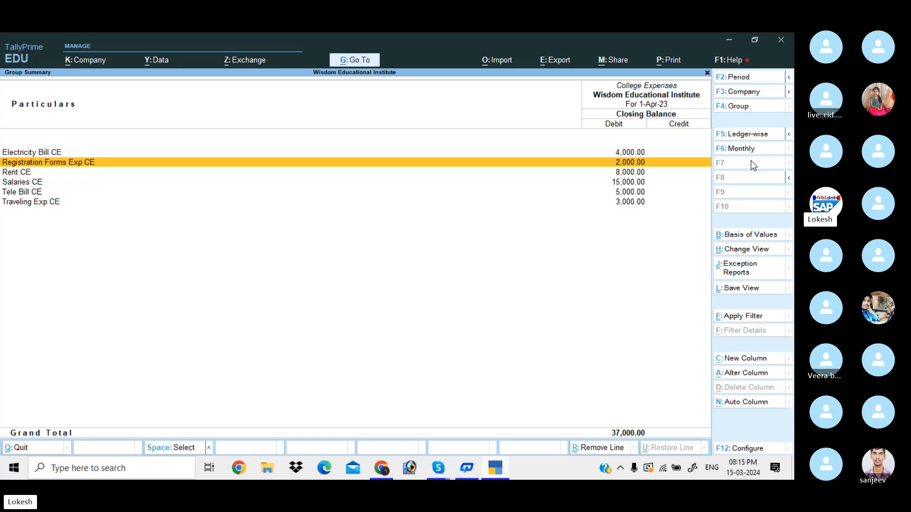
{"action": "key", "text": "Down"}
{"action": "key", "text": "Down"}
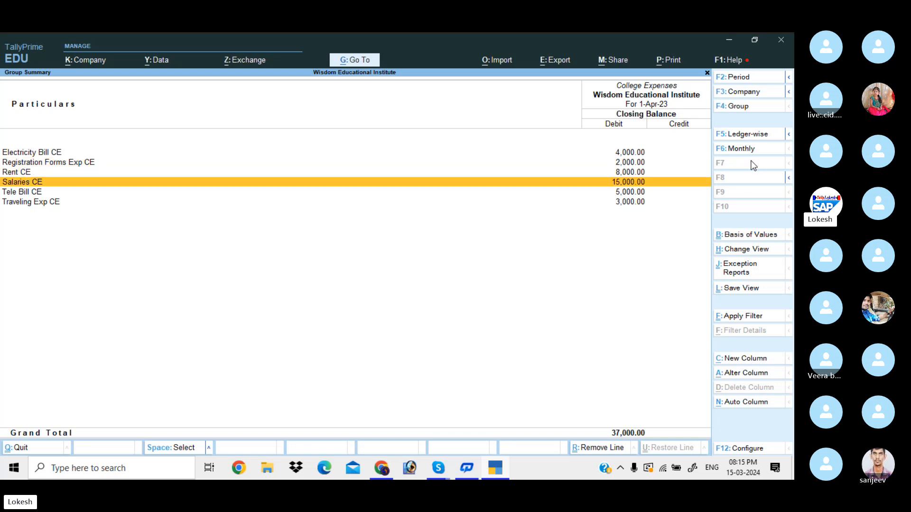
{"action": "key", "text": "Down"}
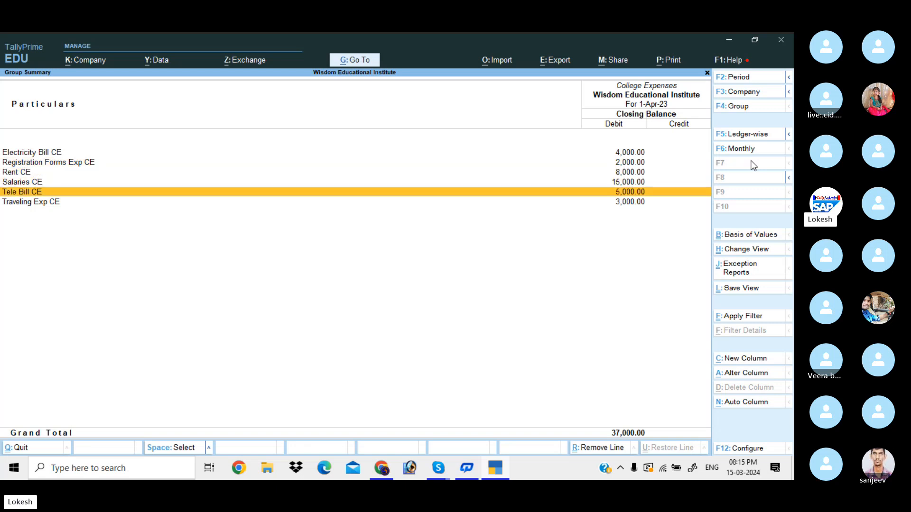
{"action": "key", "text": "Down"}
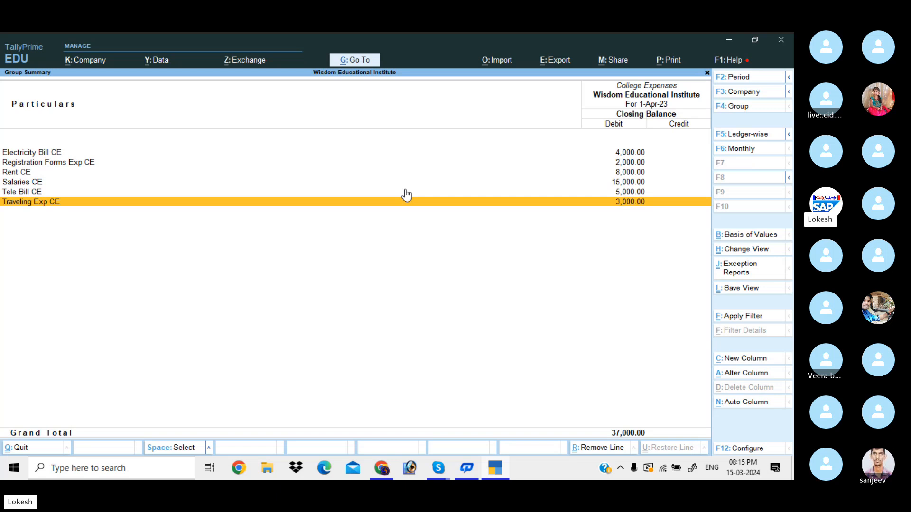
Leave the College Expenses summary and examine each ledger balance within the School Expenses group.
{"action": "key", "text": "Escape"}
{"action": "key", "text": "Down"}
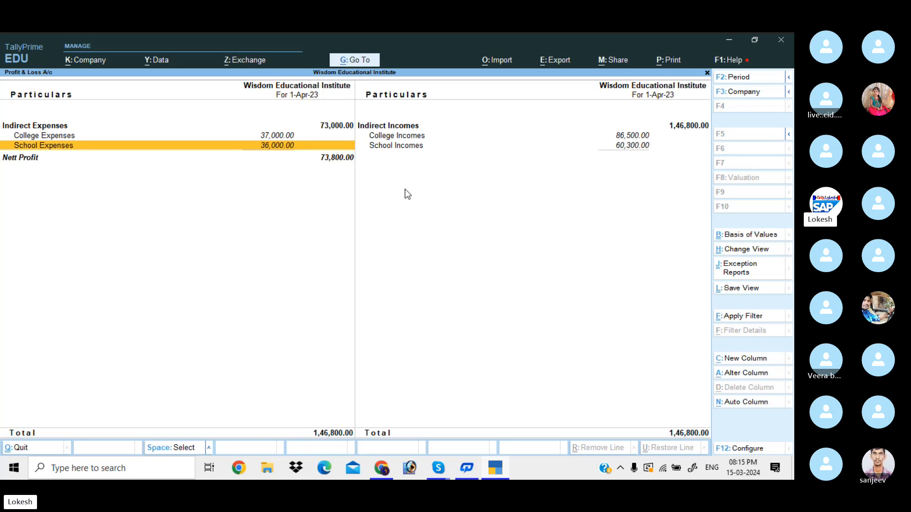
{"action": "key", "text": "Return"}
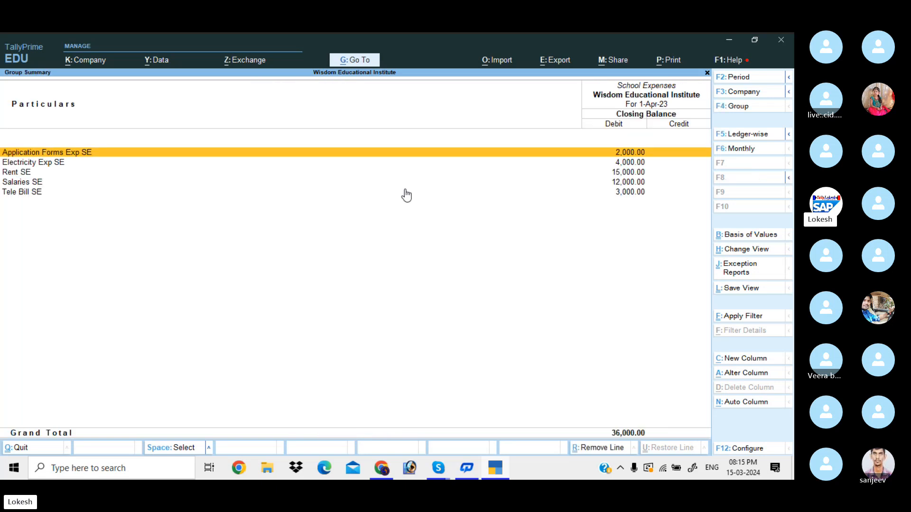
{"action": "key", "text": "Down"}
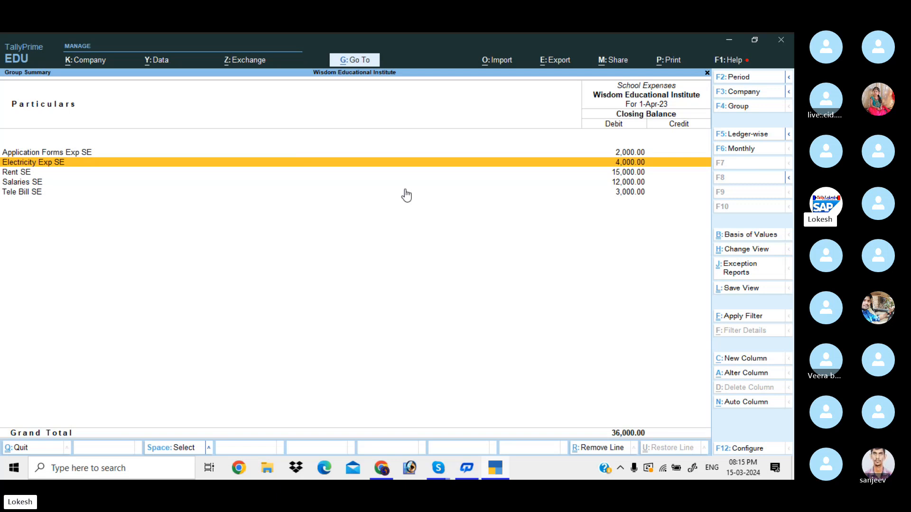
{"action": "key", "text": "Down"}
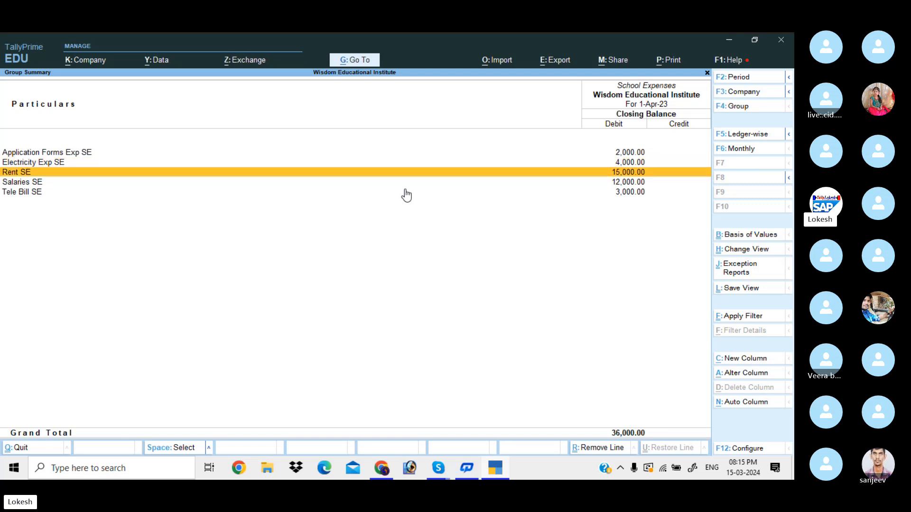
{"action": "key", "text": "Down"}
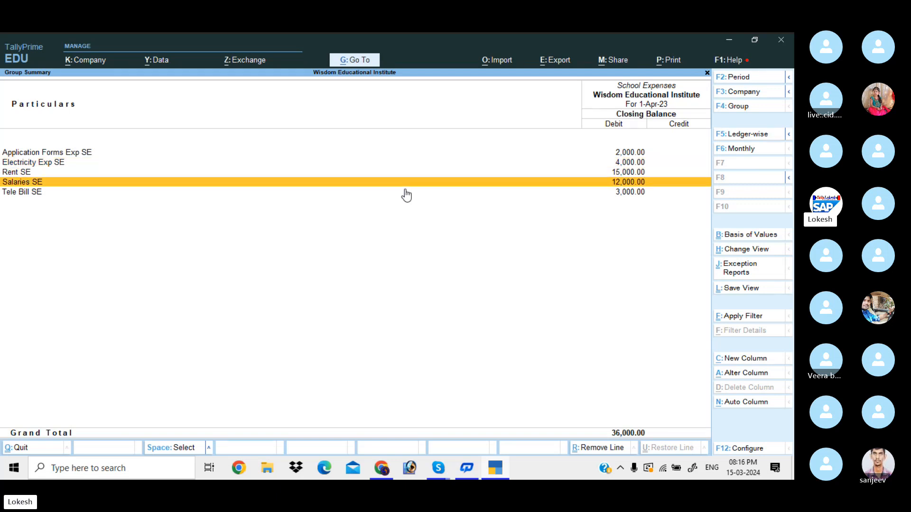
{"action": "key", "text": "Down"}
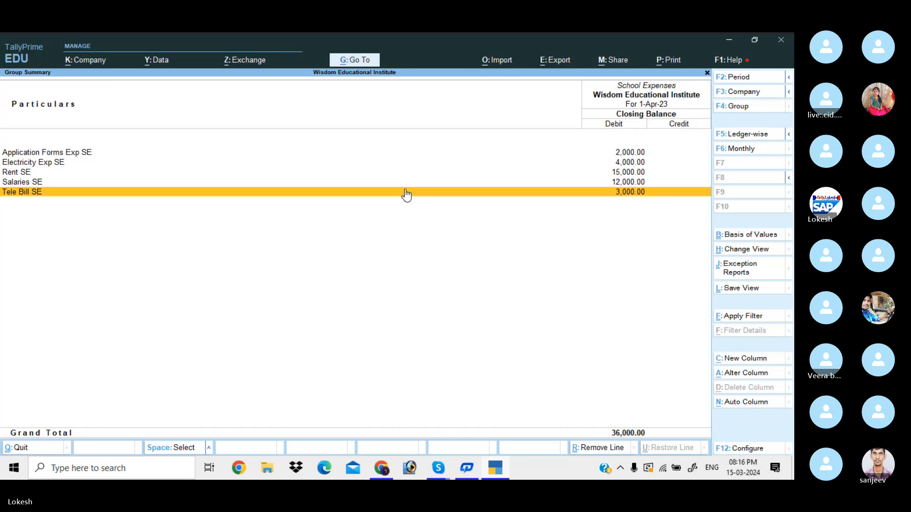
Return to the Profit & Loss A/c and examine the ledger balances within the College Incomes group.
{"action": "key", "text": "Escape"}
{"action": "key", "text": "Right"}
{"action": "key", "text": "Up"}
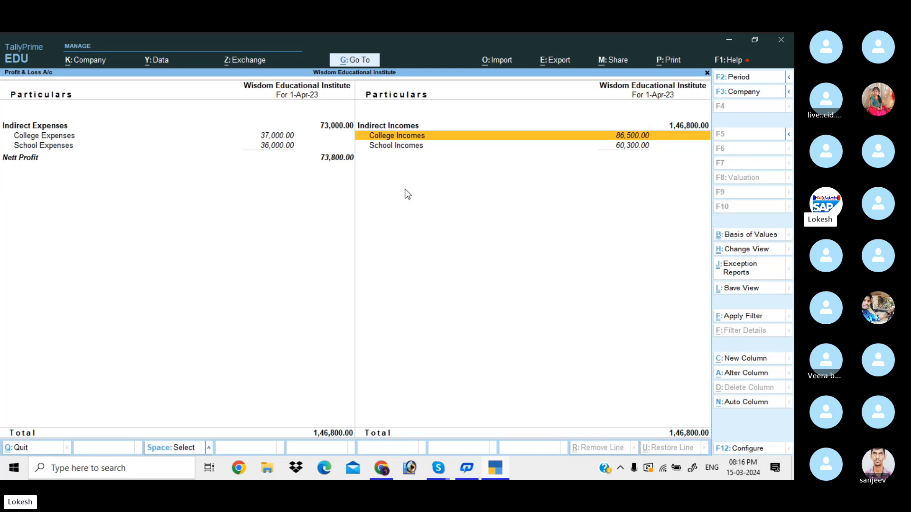
{"action": "key", "text": "Return"}
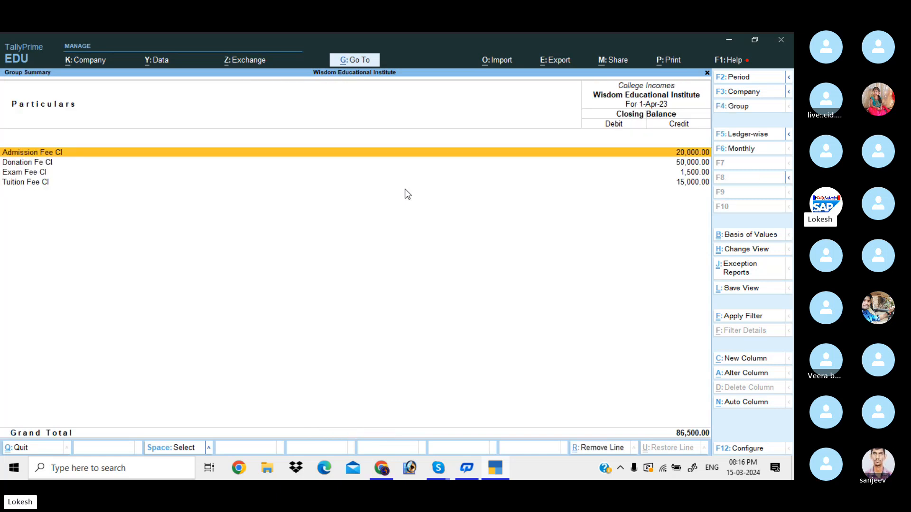
{"action": "key", "text": "Down"}
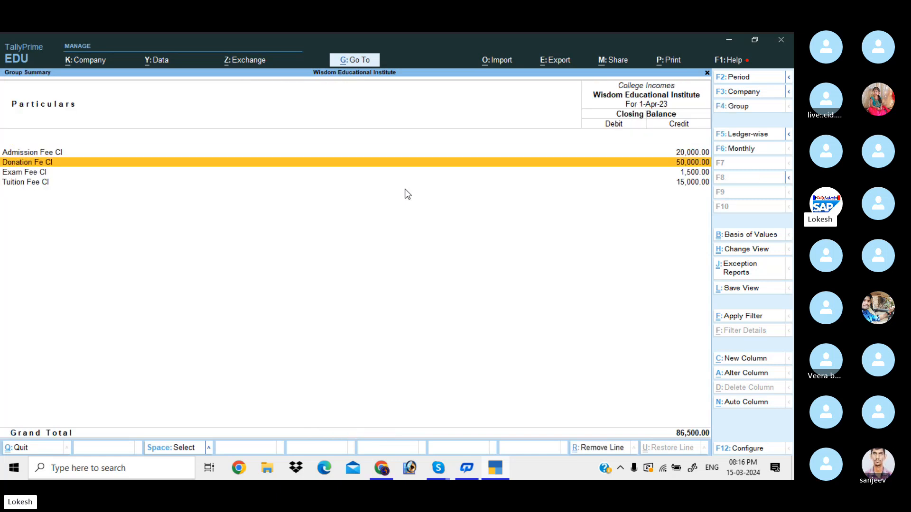
{"action": "key", "text": "Down"}
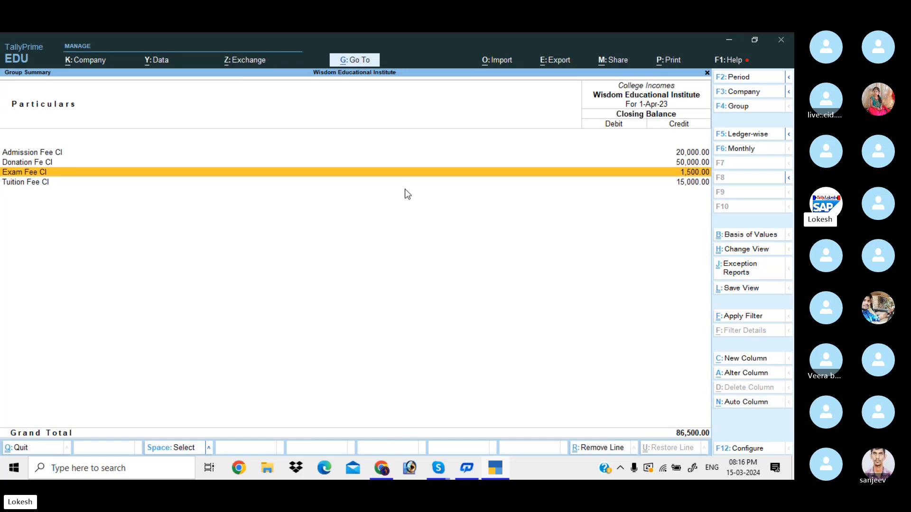
{"action": "key", "text": "Down"}
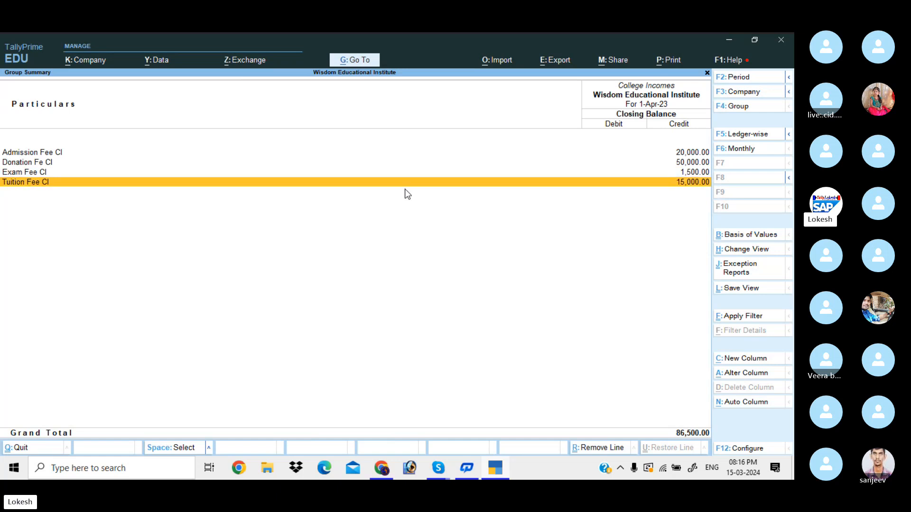
Examine the ledger balances within the School Incomes group, then return to the Profit & Loss A/c.
{"action": "key", "text": "Escape"}
{"action": "key", "text": "Down"}
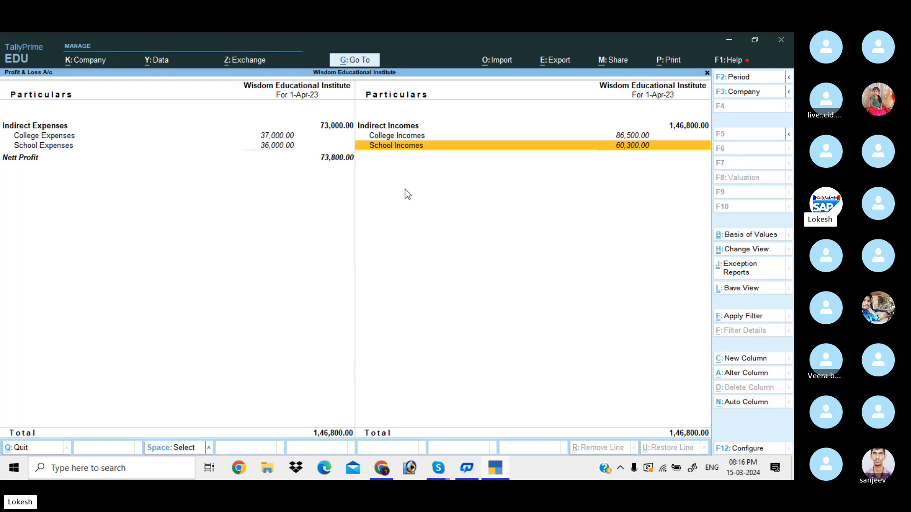
{"action": "key", "text": "Return"}
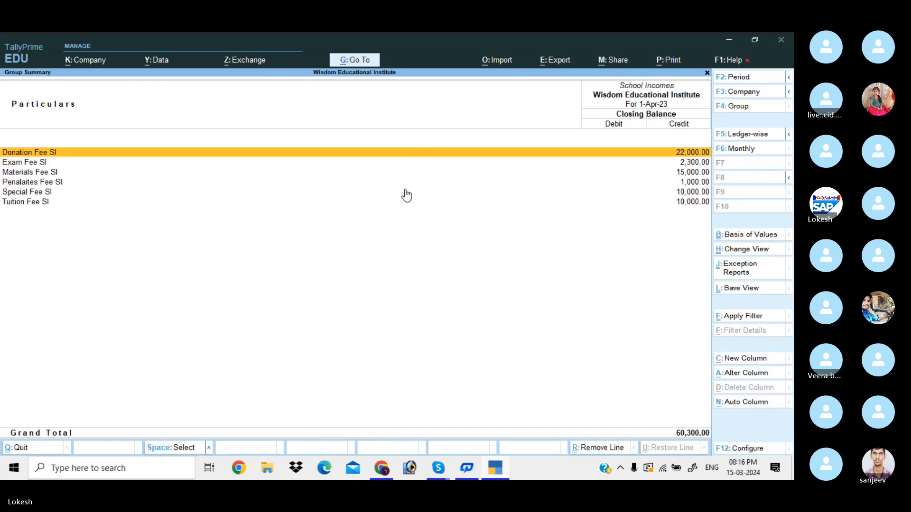
{"action": "key", "text": "Escape"}
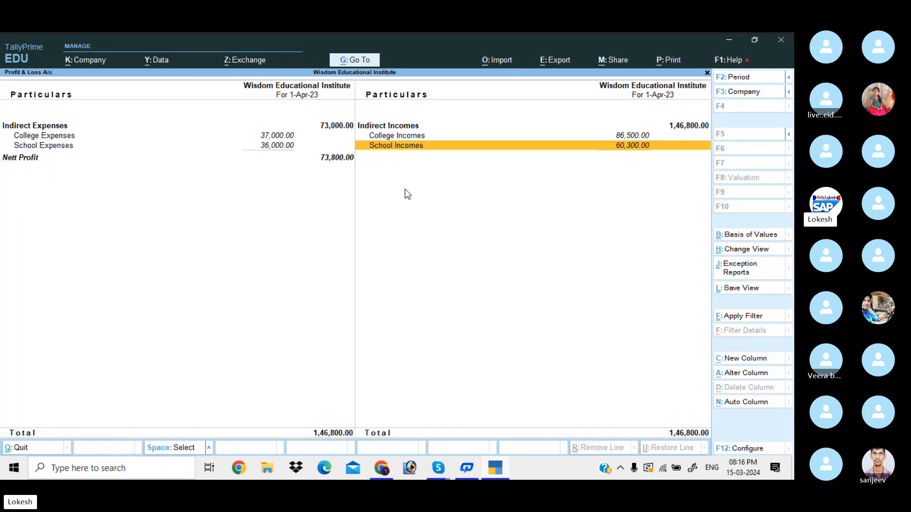
Open the company Dashboard, review its tiles down to Inventory Details, and return to the Gateway of Tally.
{"action": "key", "text": "Escape"}
{"action": "key", "text": "Down"}
{"action": "key", "text": "Down"}
{"action": "key", "text": "Down"}
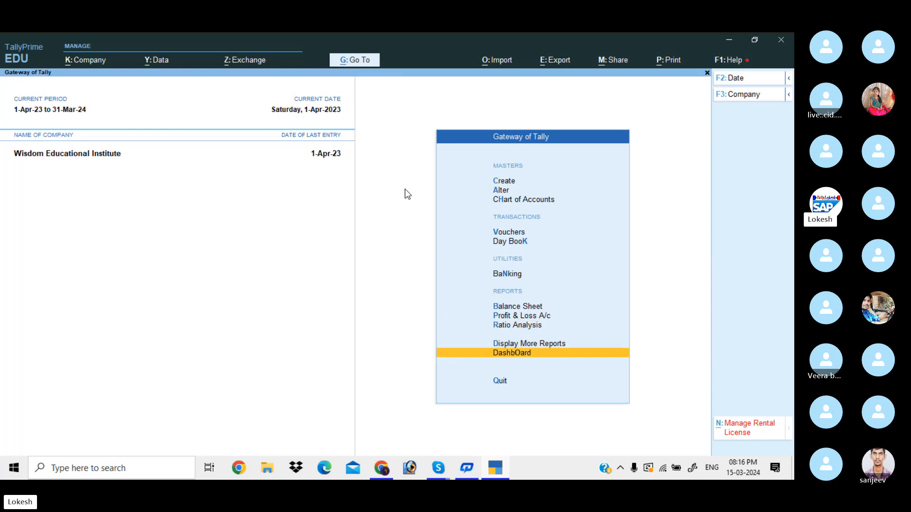
{"action": "key", "text": "Return"}
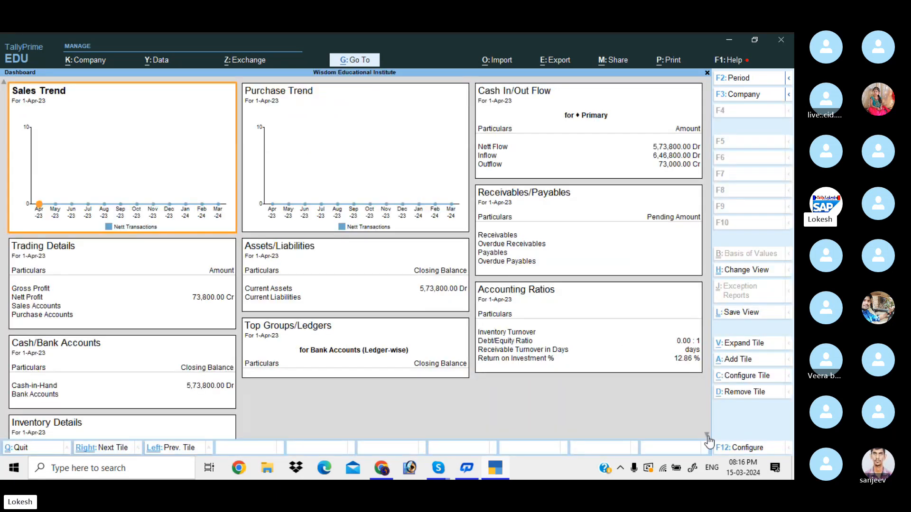
{"action": "left_click", "coordinate": [707, 436]}
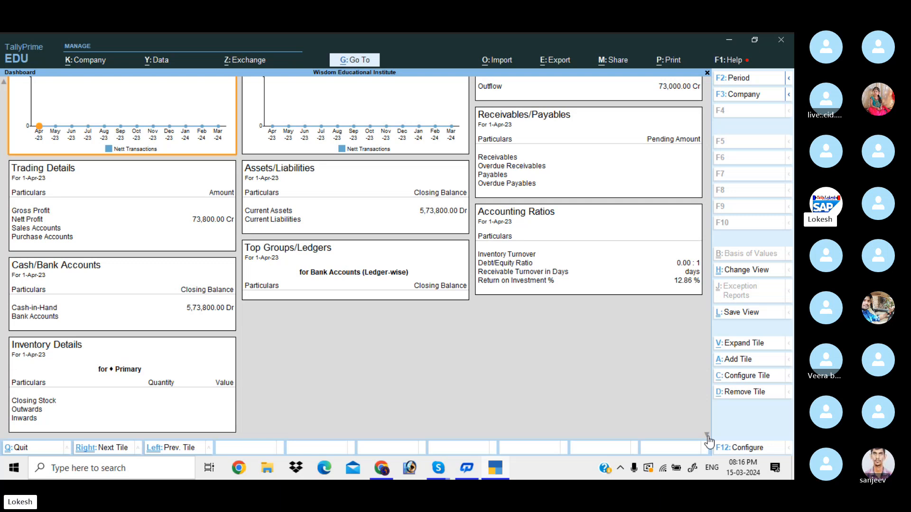
{"action": "key", "text": "Escape"}
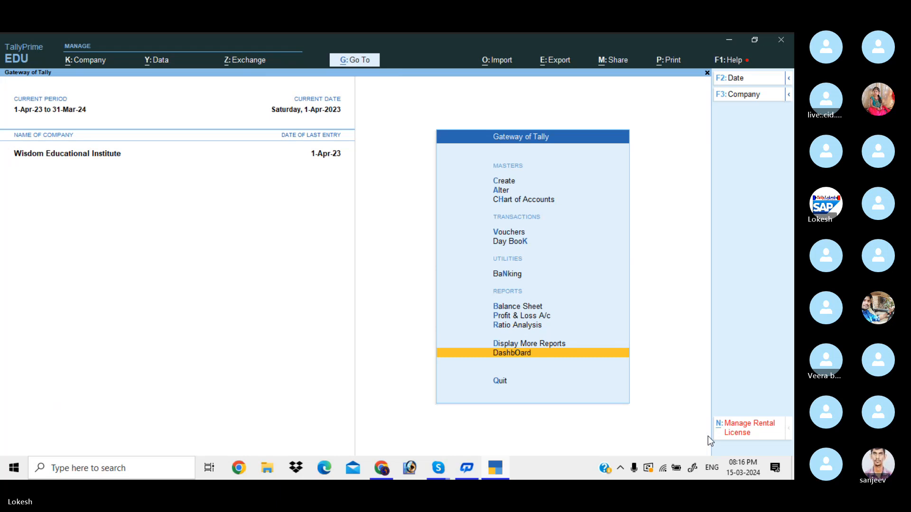
Open the Day Book from the Gateway of Tally.
{"action": "key", "text": "Up"}
{"action": "key", "text": "Up"}
{"action": "key", "text": "Up"}
{"action": "key", "text": "Up"}
{"action": "key", "text": "Up"}
{"action": "key", "text": "Up"}
{"action": "key", "text": "Up"}
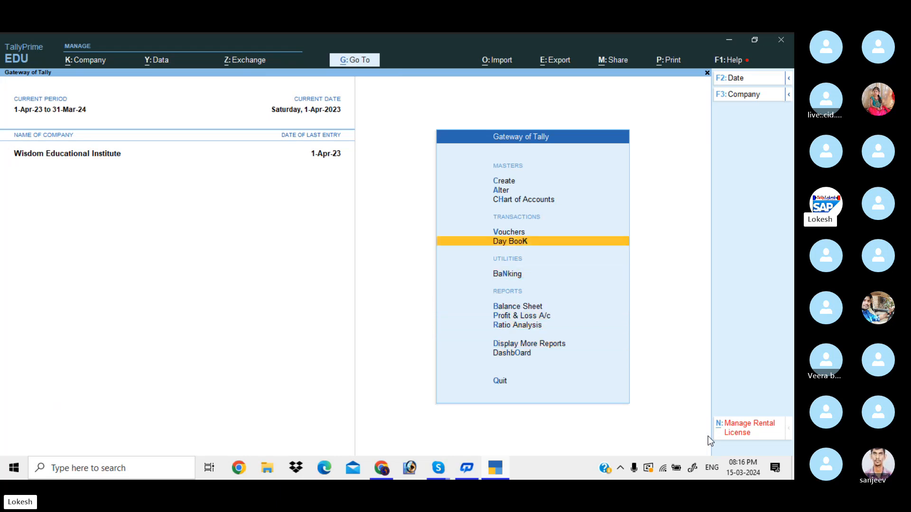
{"action": "key", "text": "Down"}
{"action": "key", "text": "Return"}
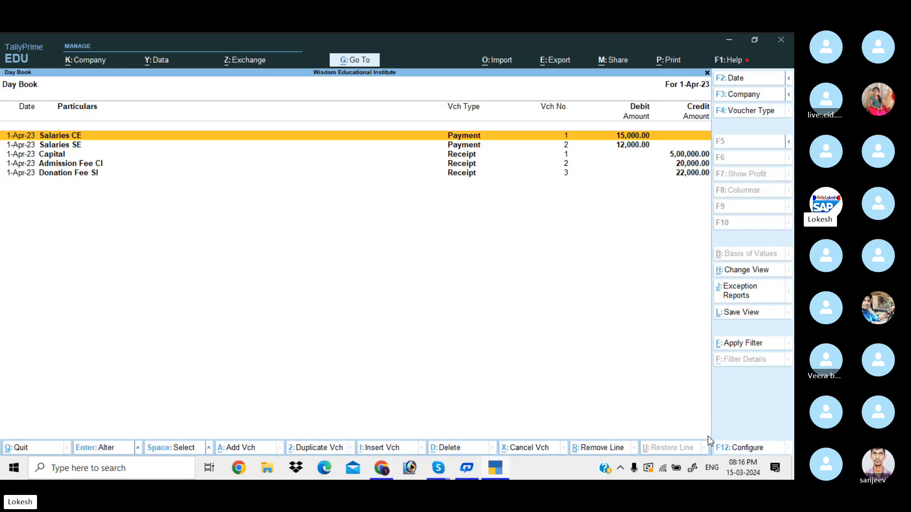
Set the Salaries SE amount in payment voucher no. 2 to 15,000 and save the altered voucher.
{"action": "key", "text": "Down"}
{"action": "key", "text": "Return"}
{"action": "key", "text": "Return"}
{"action": "key", "text": "Return"}
{"action": "key", "text": "Return"}
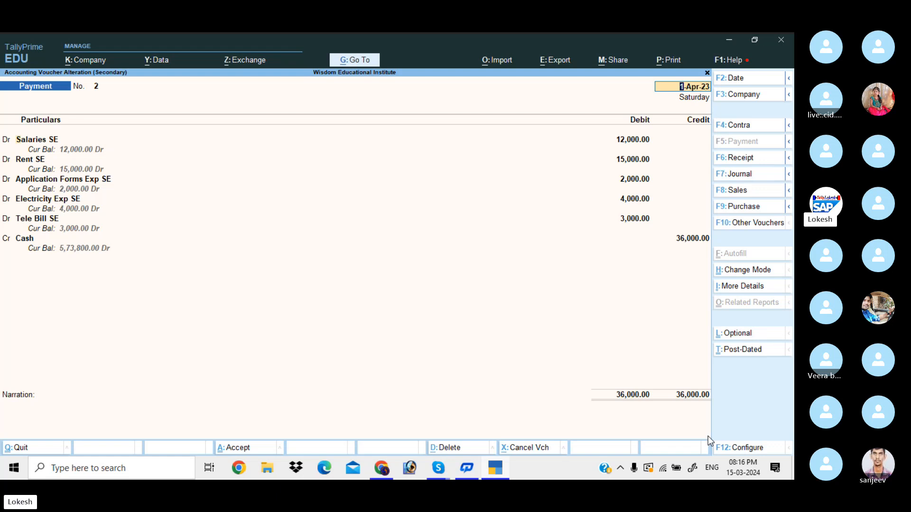
{"action": "type", "text": "15000"}
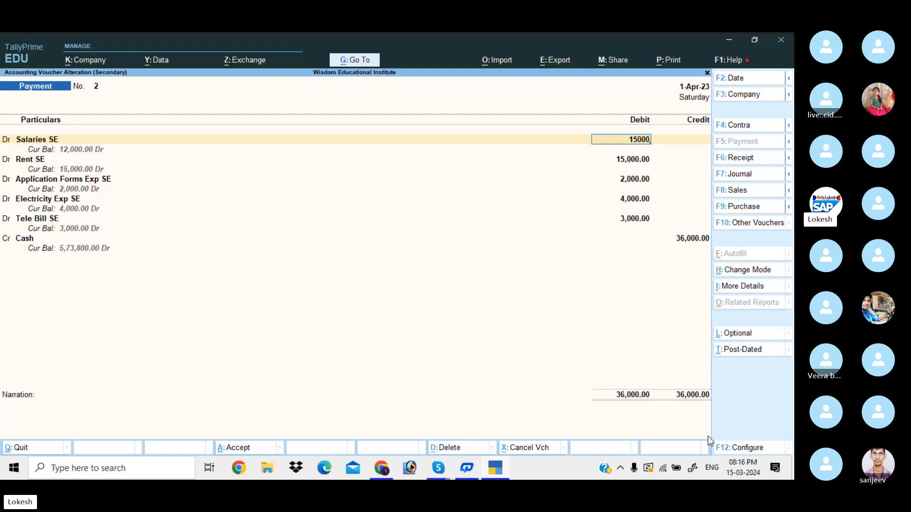
{"action": "key", "text": "Return"}
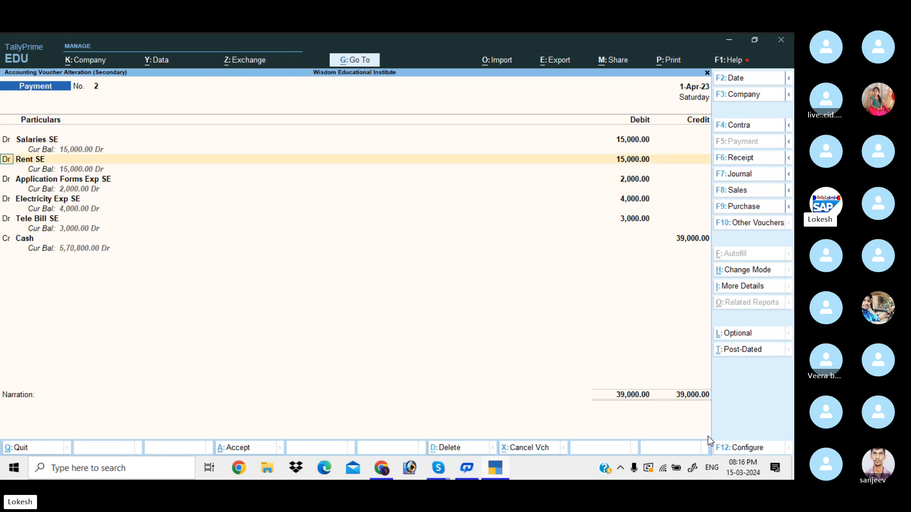
{"action": "key", "text": "Return"}
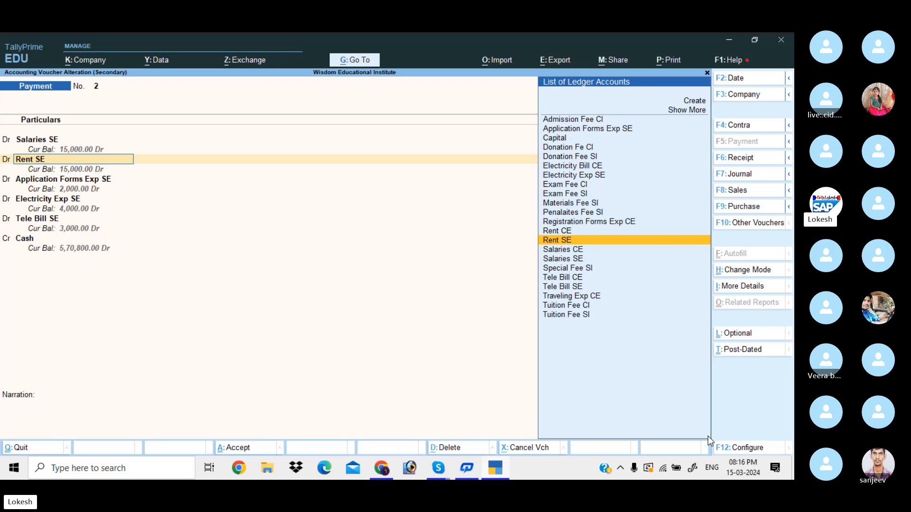
{"action": "key", "text": "ctrl"}
{"action": "key", "text": "ctrl+a"}
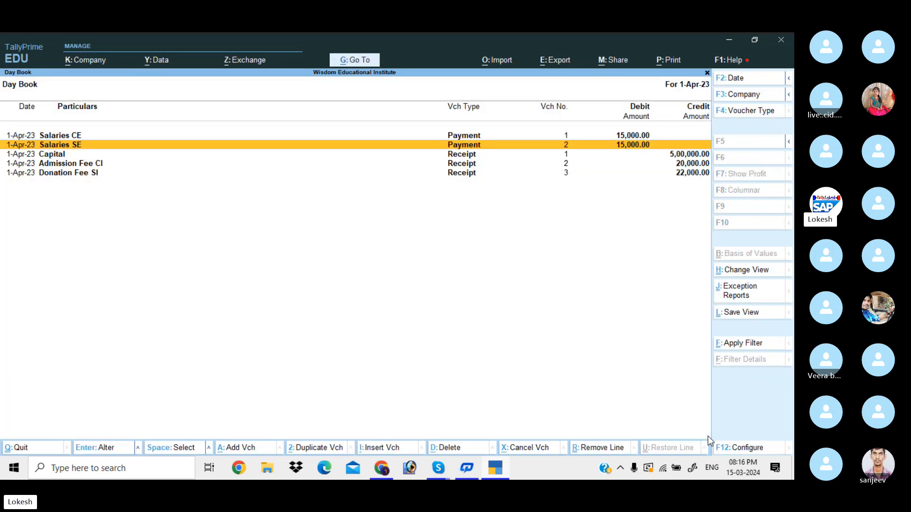
Leave the Day Book and review the Balance Sheet in its detailed view.
{"action": "key", "text": "Escape"}
{"action": "key", "text": "Down"}
{"action": "key", "text": "Down"}
{"action": "key", "text": "Down"}
{"action": "key", "text": "Up"}
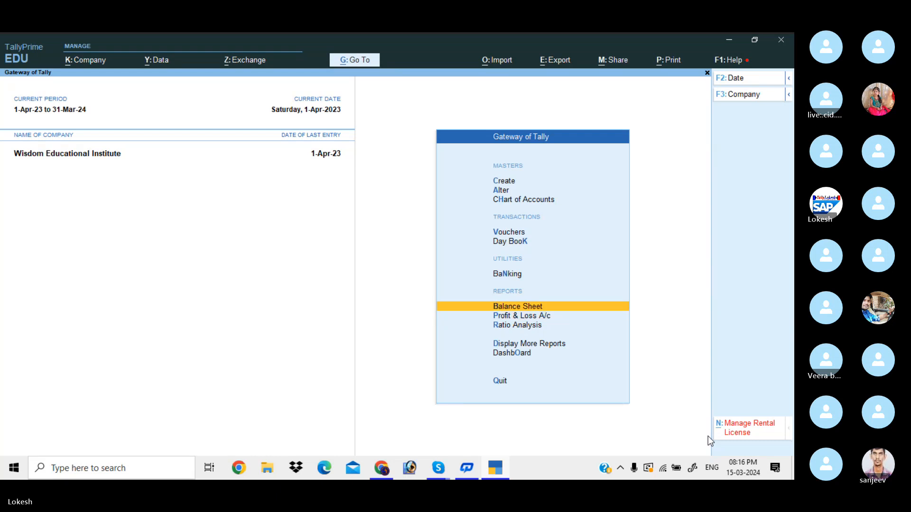
{"action": "key", "text": "Return"}
{"action": "key", "text": "alt+F1"}
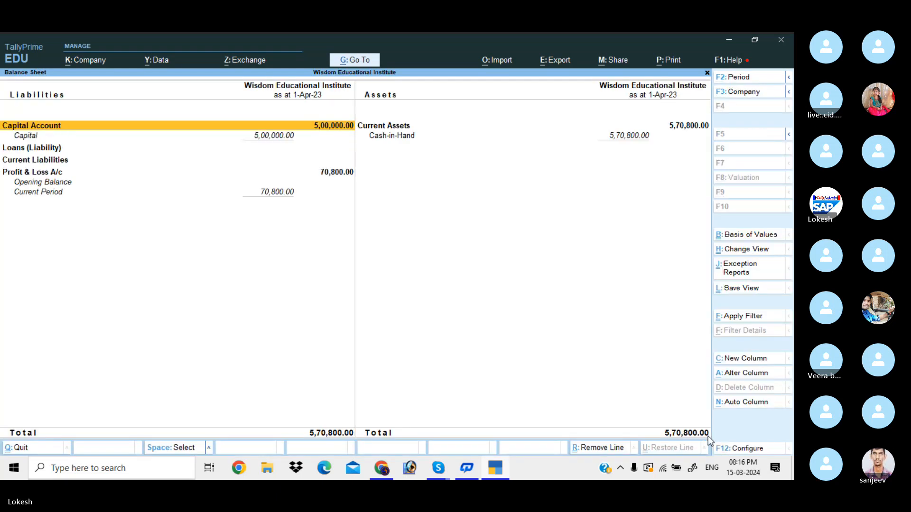
{"action": "key", "text": "Down"}
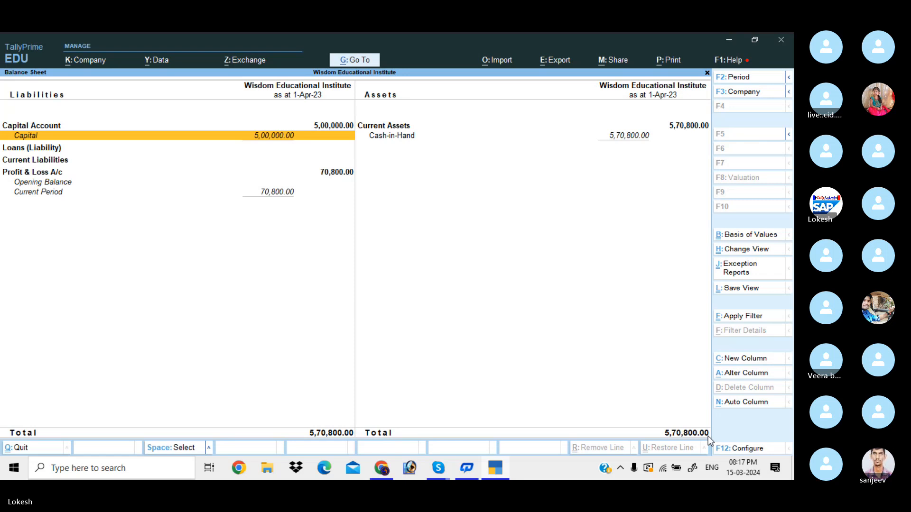
Close the Balance Sheet and open the Account Books list among the additional reports.
{"action": "key", "text": "Escape"}
{"action": "key", "text": "Down"}
{"action": "key", "text": "Down"}
{"action": "key", "text": "Down"}
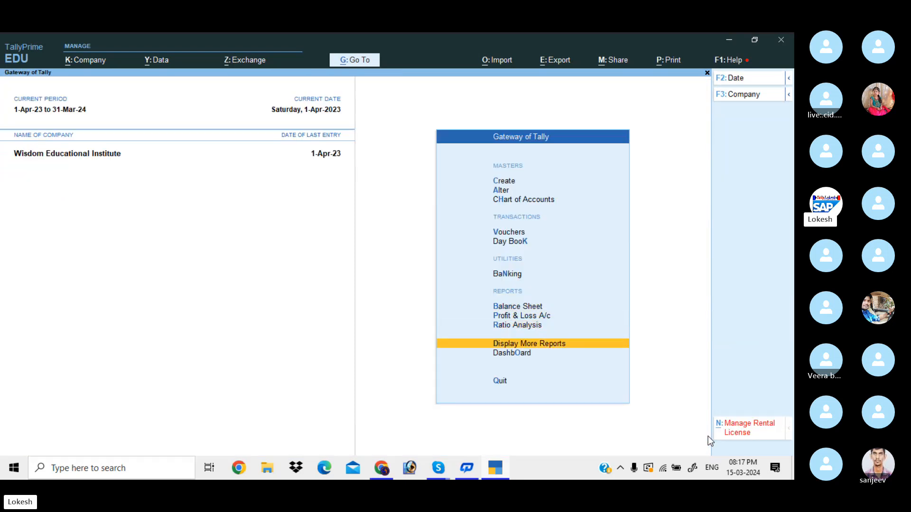
{"action": "key", "text": "Return"}
{"action": "key", "text": "Down"}
{"action": "key", "text": "Down"}
{"action": "key", "text": "Down"}
{"action": "key", "text": "Down"}
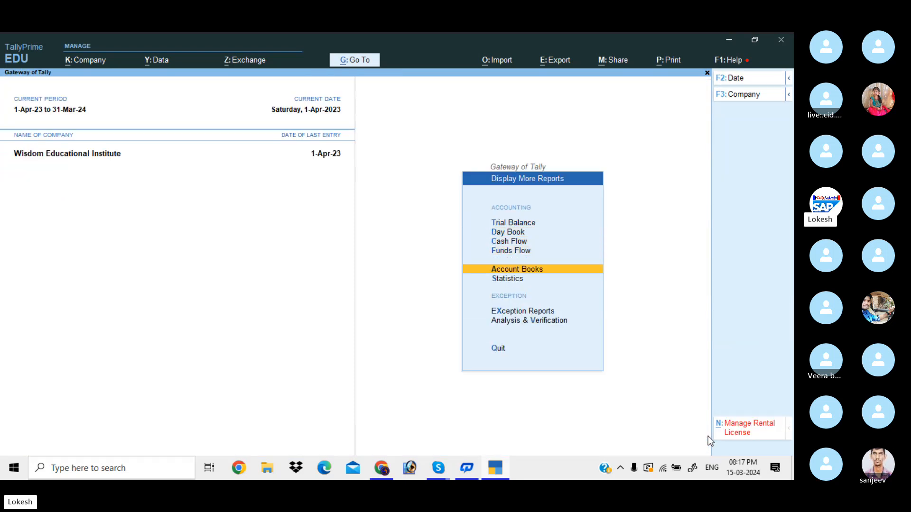
{"action": "key", "text": "Return"}
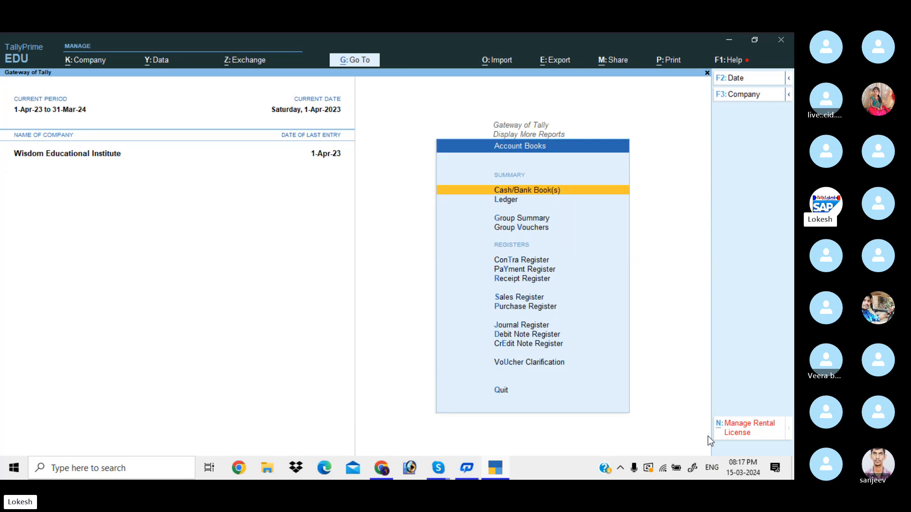
Open the Payment Register and view the list of payment vouchers for April.
{"action": "key", "text": "Down"}
{"action": "key", "text": "Down"}
{"action": "key", "text": "Down"}
{"action": "key", "text": "Down"}
{"action": "key", "text": "Down"}
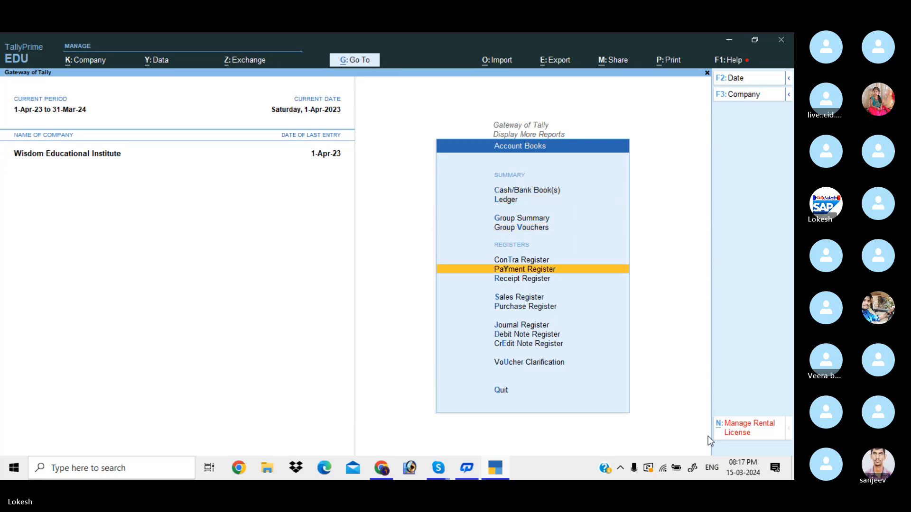
{"action": "key", "text": "Return"}
{"action": "key", "text": "Return"}
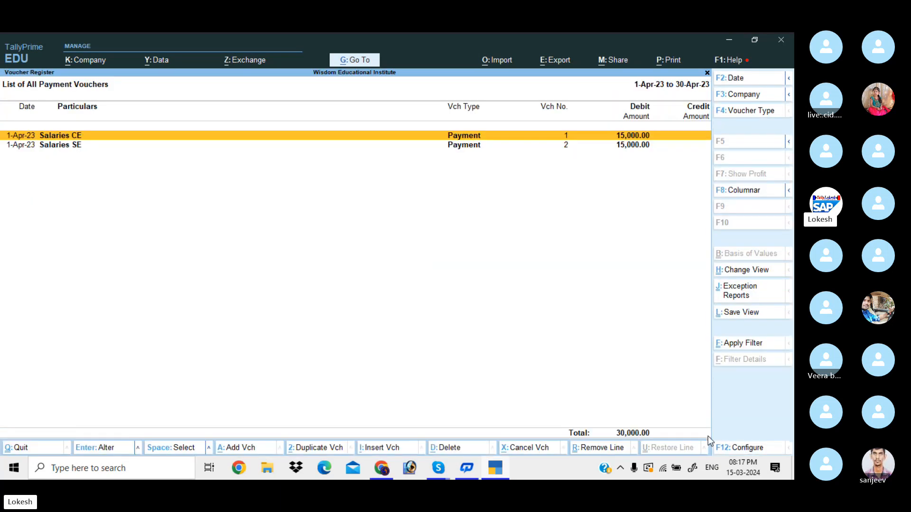
Leave the Payment Register and view the April list of receipt vouchers in the Receipt Register.
{"action": "key", "text": "Escape"}
{"action": "key", "text": "Escape"}
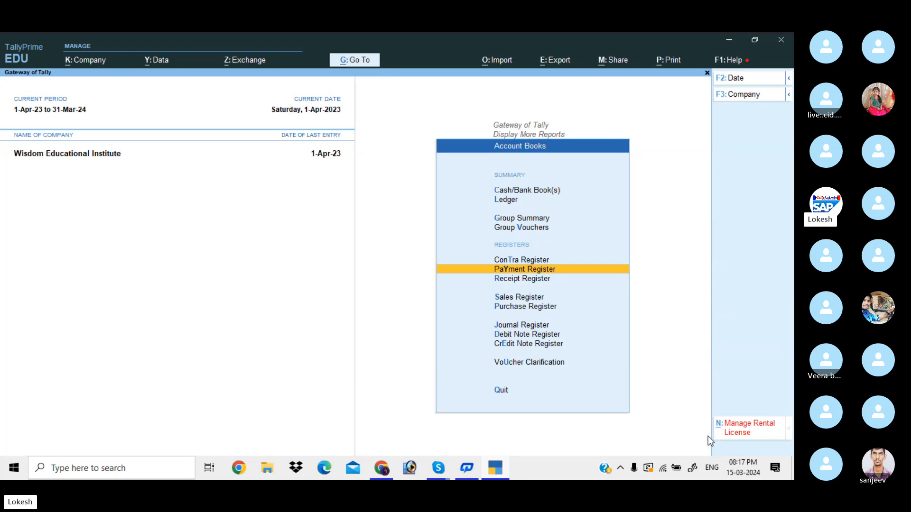
{"action": "key", "text": "Down"}
{"action": "key", "text": "Return"}
{"action": "key", "text": "Return"}
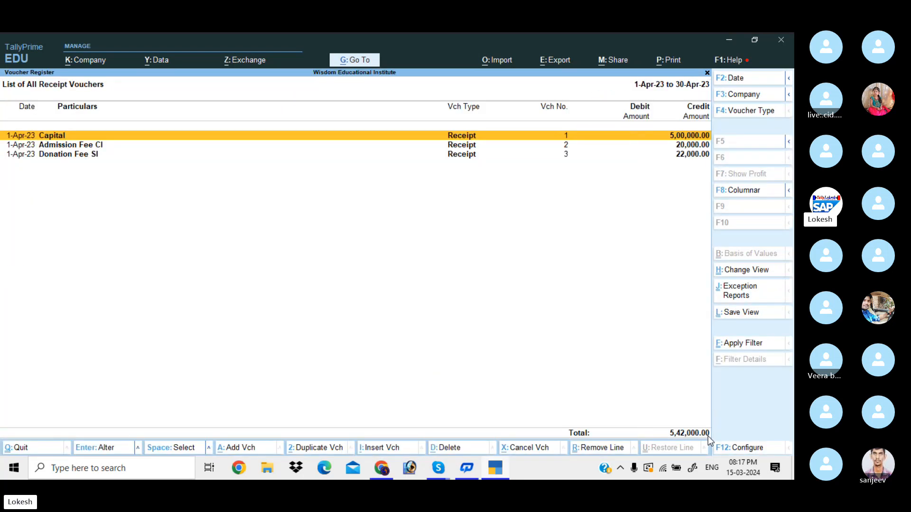
Close the Receipt Register and the report lists, and open the form for creating a new account group.
{"action": "key", "text": "Escape"}
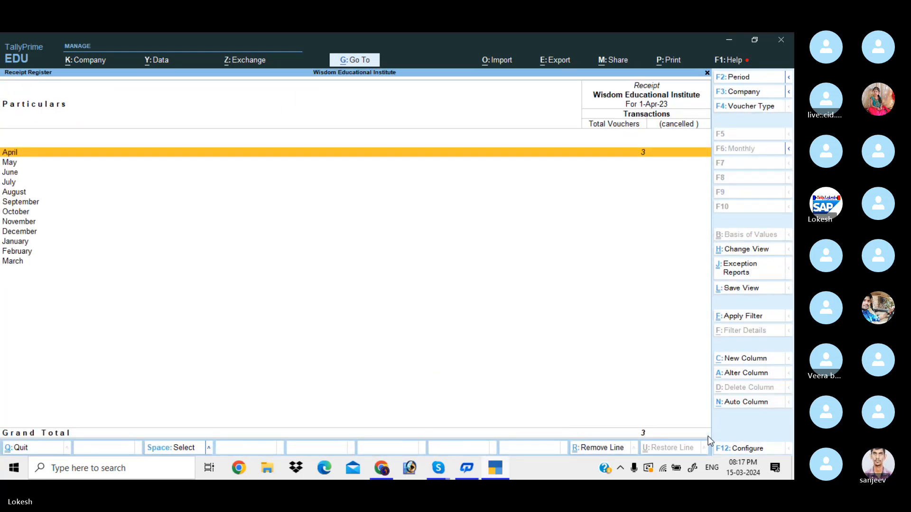
{"action": "key", "text": "Escape"}
{"action": "key", "text": "Escape"}
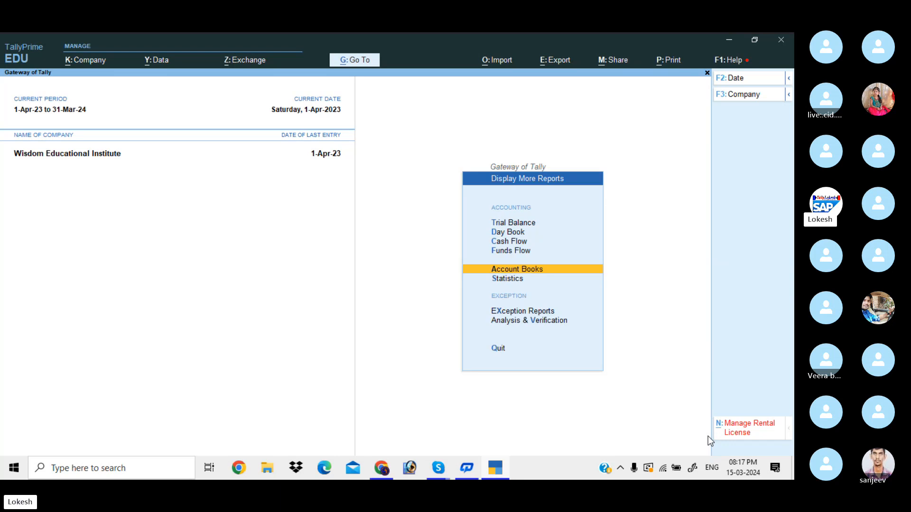
{"action": "key", "text": "Escape"}
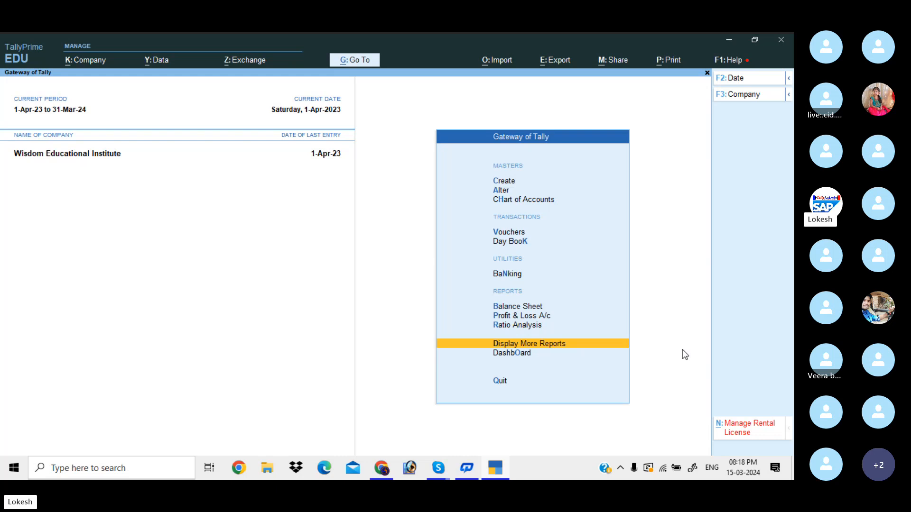
{"action": "key", "text": "Up"}
{"action": "key", "text": "Up"}
{"action": "key", "text": "Up"}
{"action": "key", "text": "Up"}
{"action": "key", "text": "Up"}
{"action": "key", "text": "Up"}
{"action": "key", "text": "Up"}
{"action": "key", "text": "Up"}
{"action": "key", "text": "Up"}
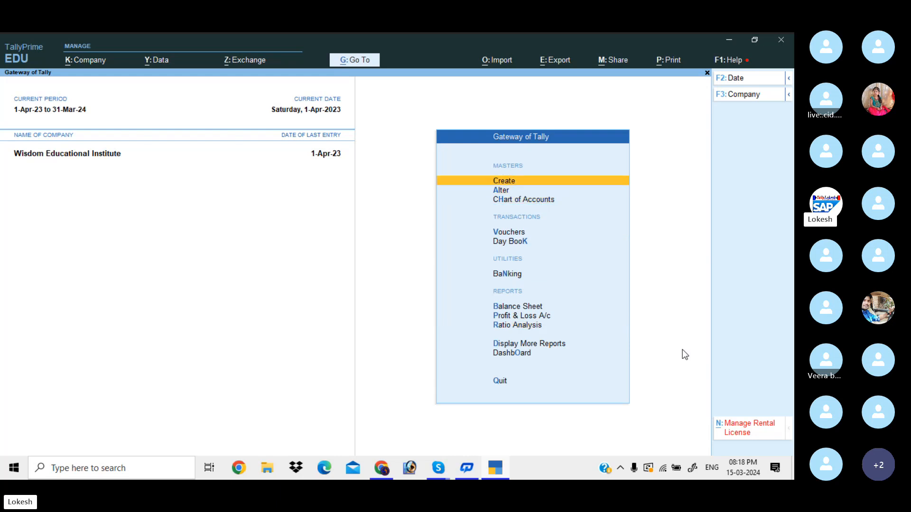
{"action": "key", "text": "Return"}
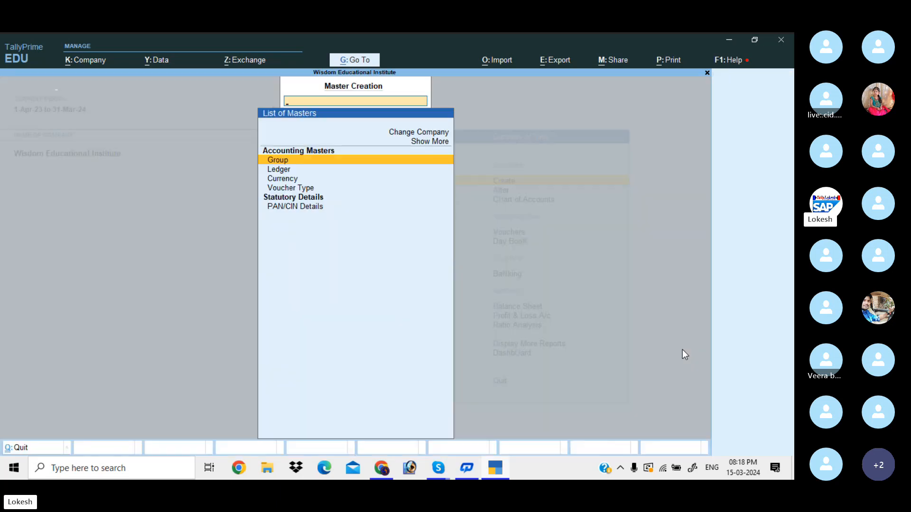
{"action": "key", "text": "Return"}
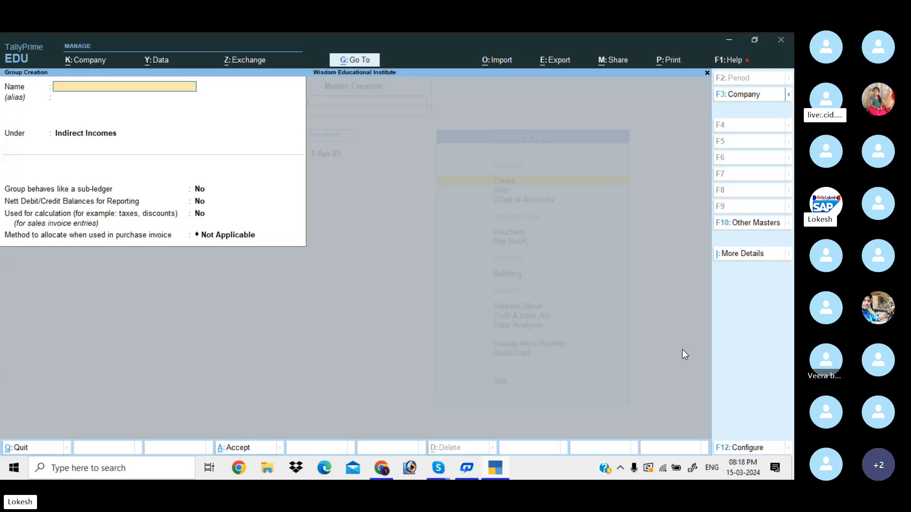
Create the group Orthopaedics Department Exp under Indirect Expenses.
{"action": "type", "text": "Or"}
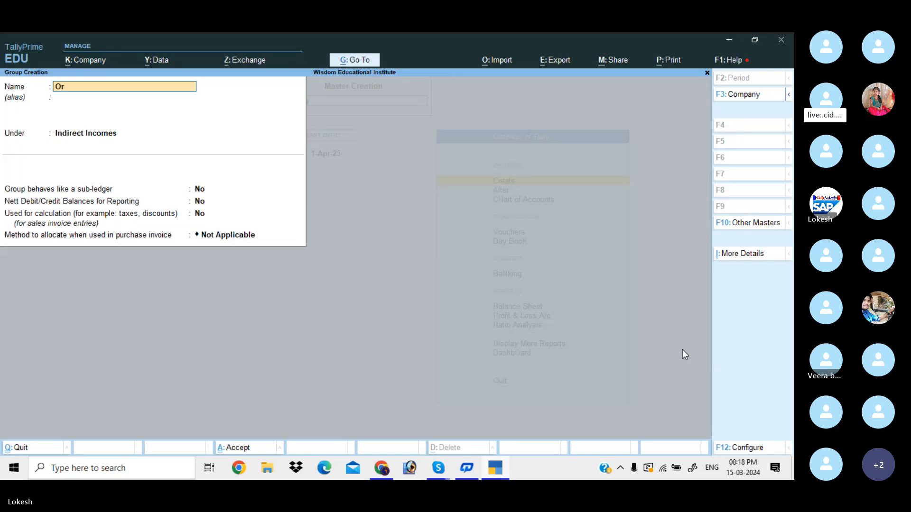
{"action": "type", "text": "tho"}
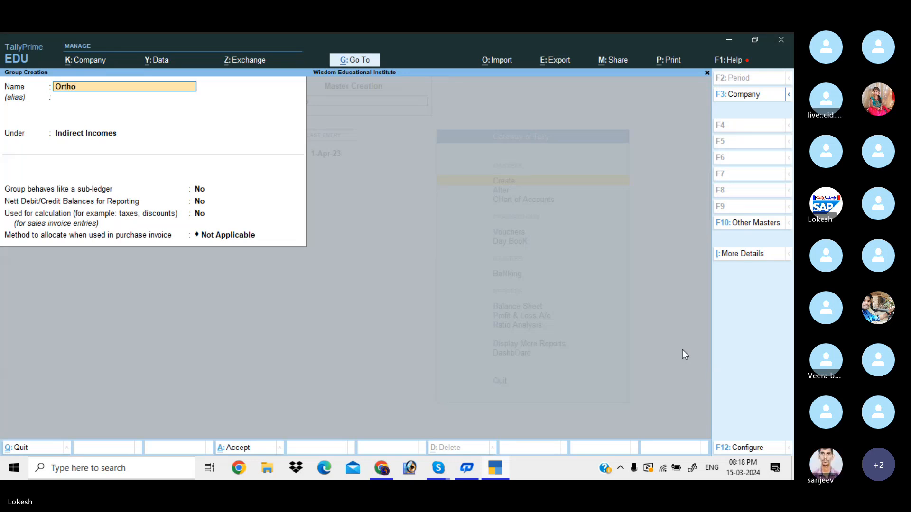
{"action": "type", "text": "paedics Department exp"}
{"action": "key", "text": "Return"}
{"action": "key", "text": "Return"}
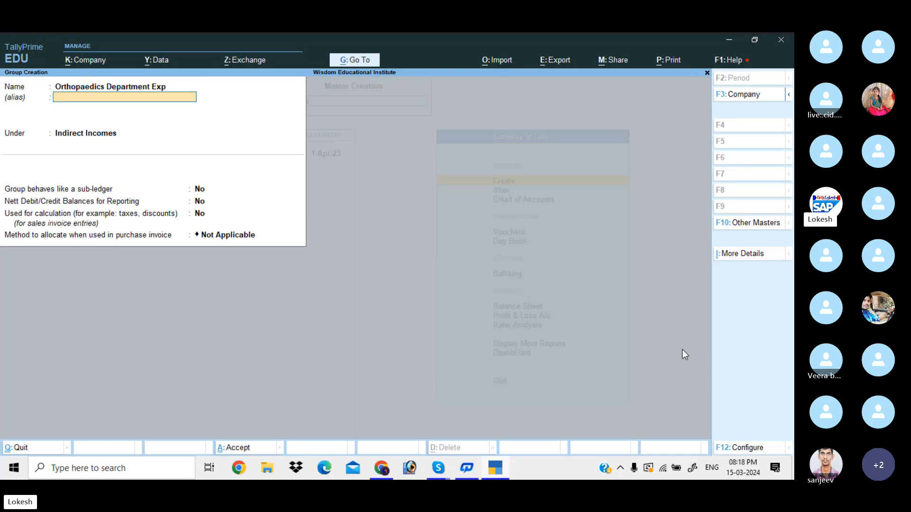
{"action": "key", "text": "Up"}
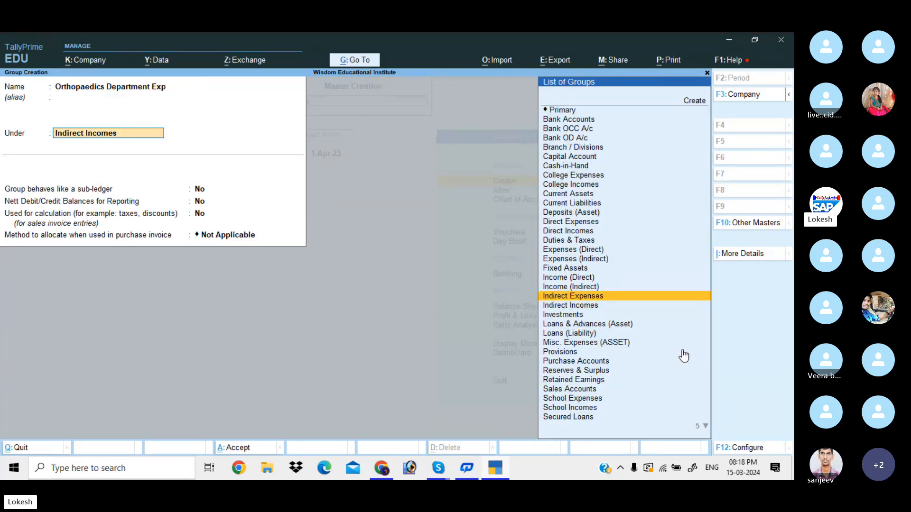
{"action": "key", "text": "Return"}
{"action": "key", "text": "Return"}
{"action": "key", "text": "Return"}
{"action": "key", "text": "Return"}
{"action": "key", "text": "Return"}
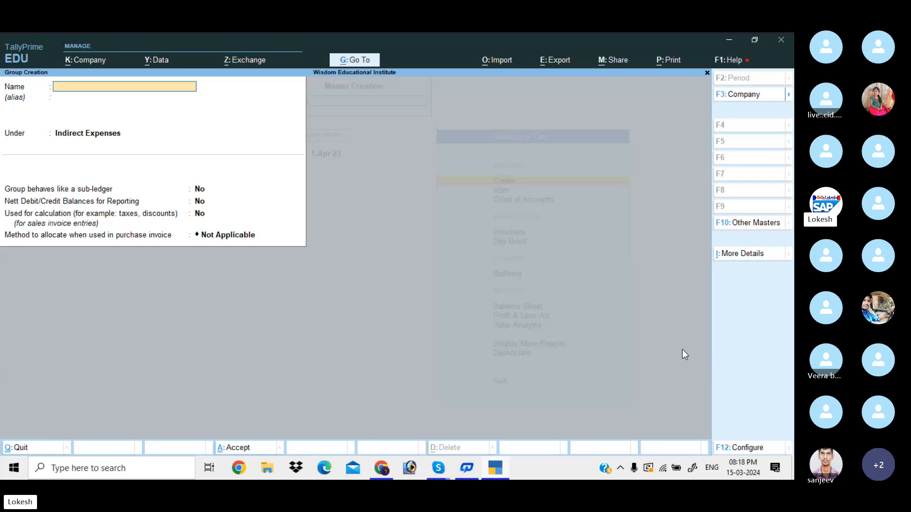
Create the group Oncology Department Exp under Indirect Expenses, keeping the remaining options at their defaults.
{"action": "type", "text": "Oncl"}
{"action": "key", "text": "BackSpace"}
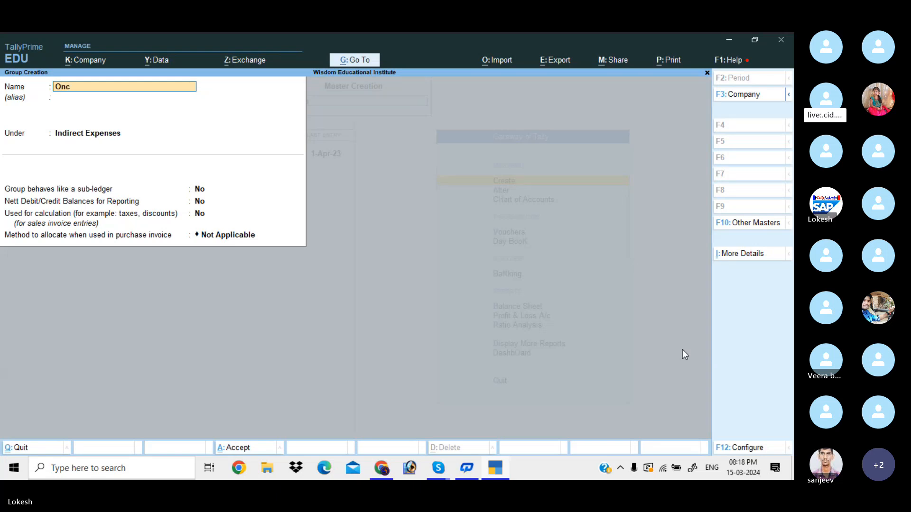
{"action": "type", "text": "ology Department Exp"}
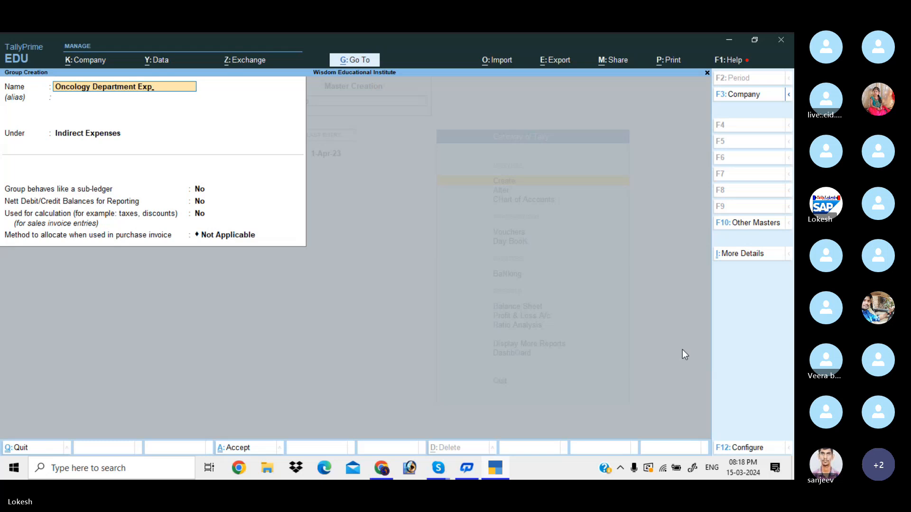
{"action": "key", "text": "Return"}
{"action": "key", "text": "Return"}
{"action": "key", "text": "Return"}
{"action": "key", "text": "Return"}
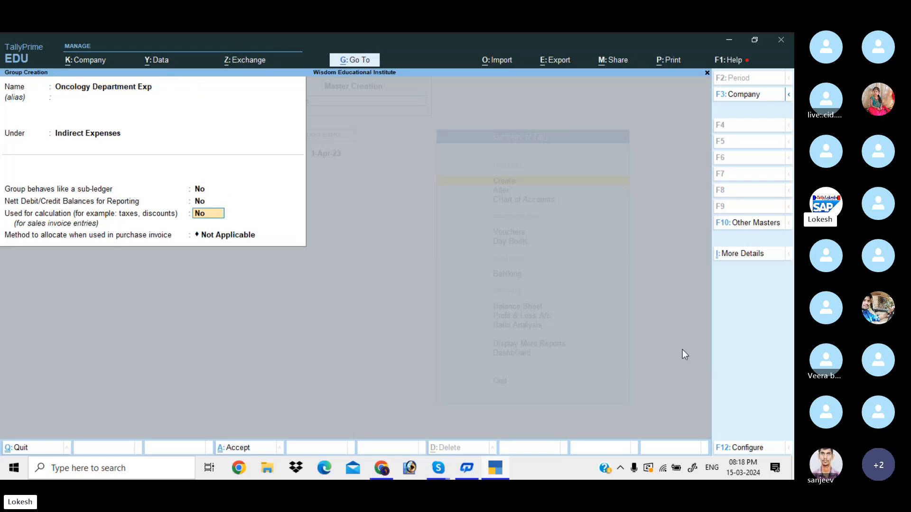
{"action": "key", "text": "Return"}
{"action": "key", "text": "Return"}
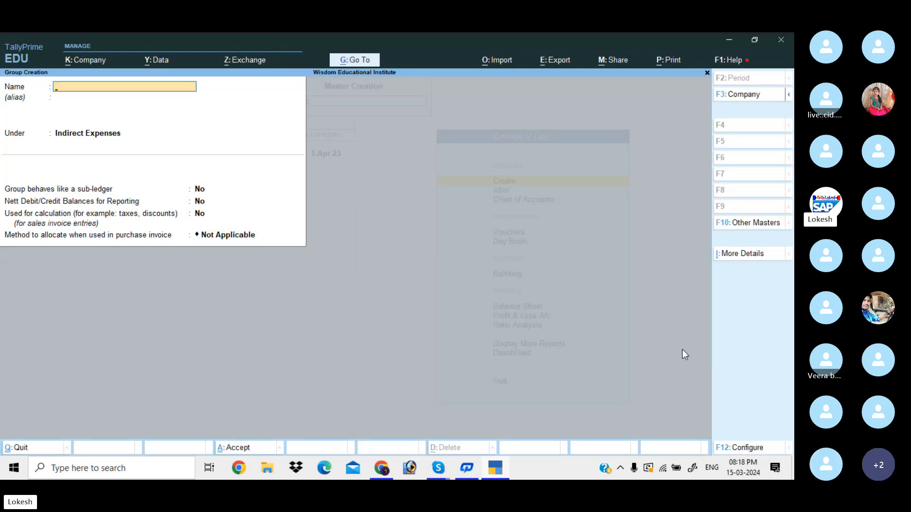
Create the group Orthopaedic Department Incomes under Indirect Incomes.
{"action": "type", "text": "Orthop"}
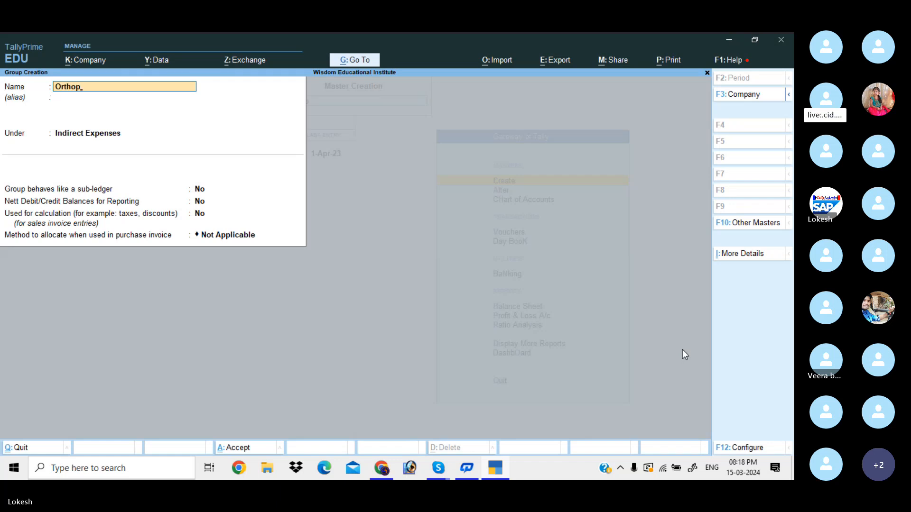
{"action": "type", "text": "ae"}
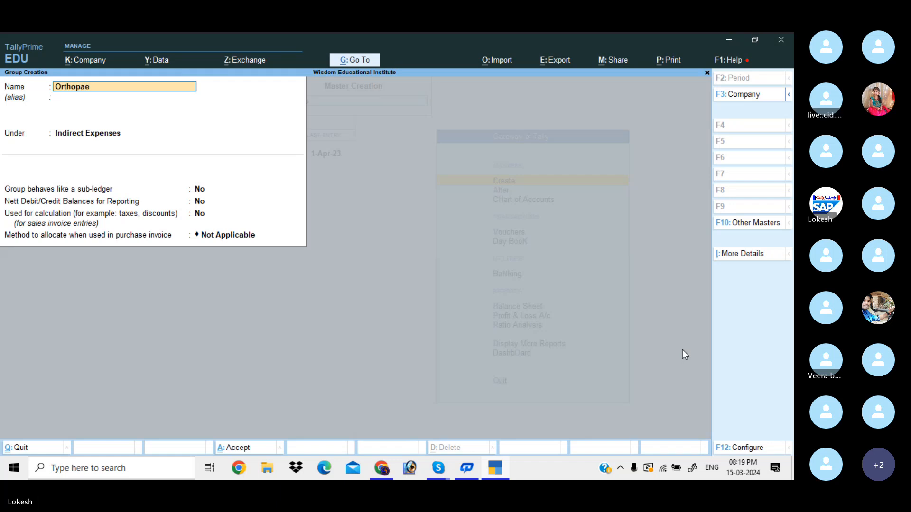
{"action": "type", "text": "dic Depa"}
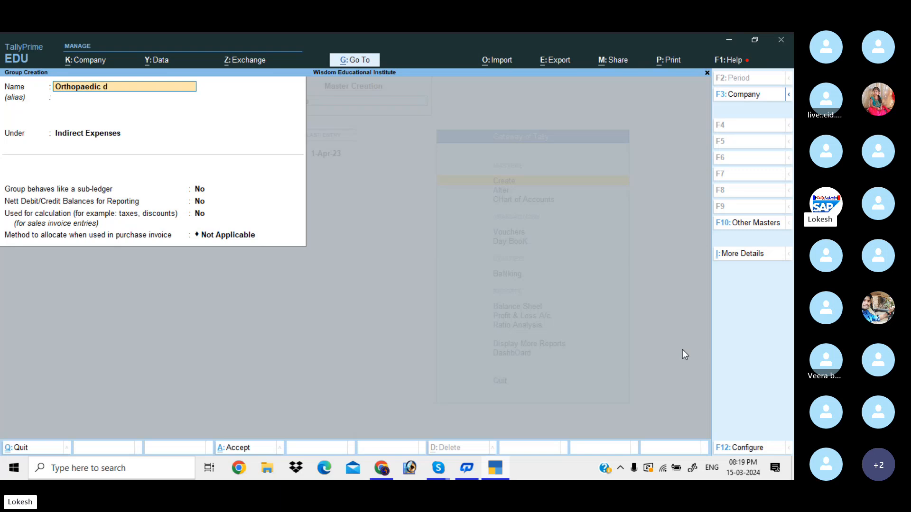
{"action": "type", "text": "rtment"}
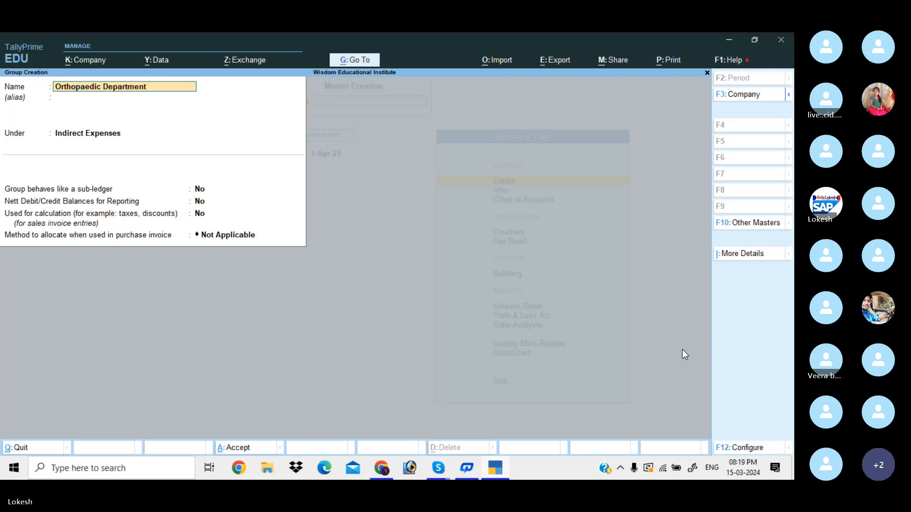
{"action": "type", "text": " Incomes"}
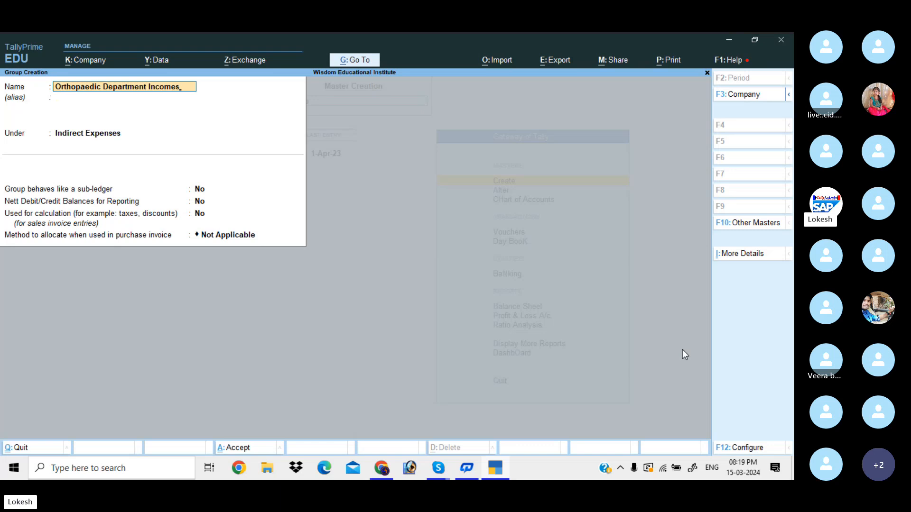
{"action": "key", "text": "Return"}
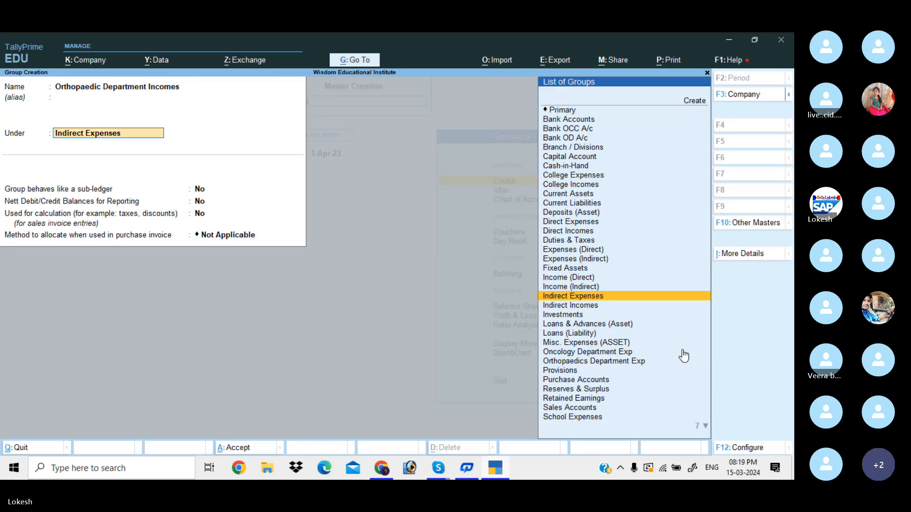
{"action": "key", "text": "Down"}
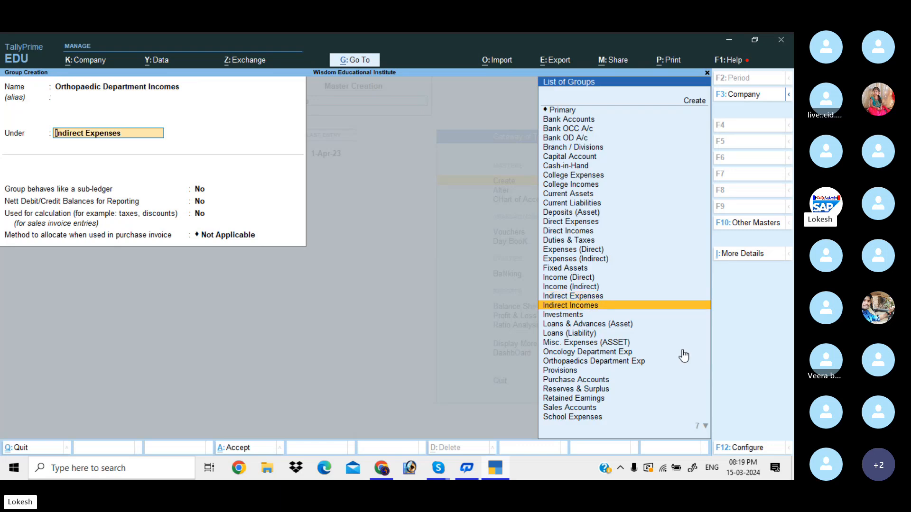
{"action": "key", "text": "Return"}
{"action": "key", "text": "Return"}
{"action": "key", "text": "Return"}
{"action": "key", "text": "Return"}
{"action": "key", "text": "Return"}
{"action": "key", "text": "Return"}
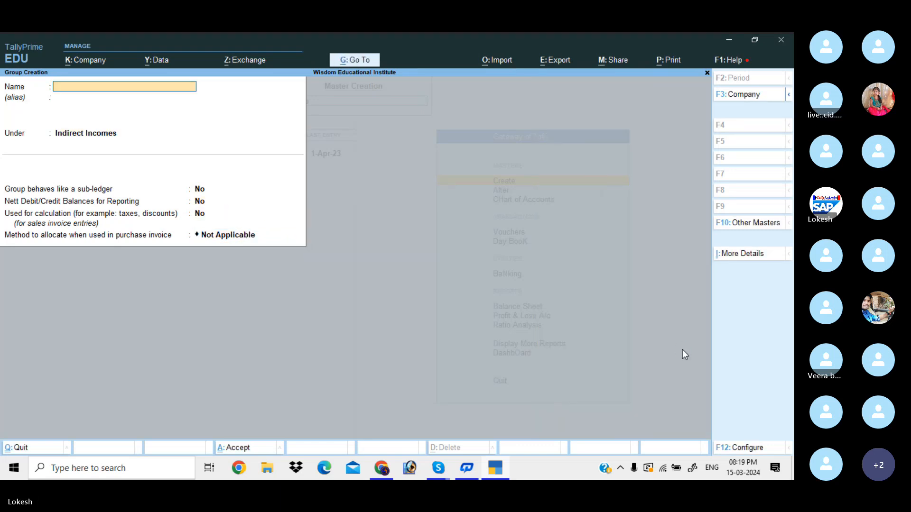
Create the group Oncology Dept Incomes under Indirect Incomes, keeping the remaining options at their defaults.
{"action": "type", "text": "On"}
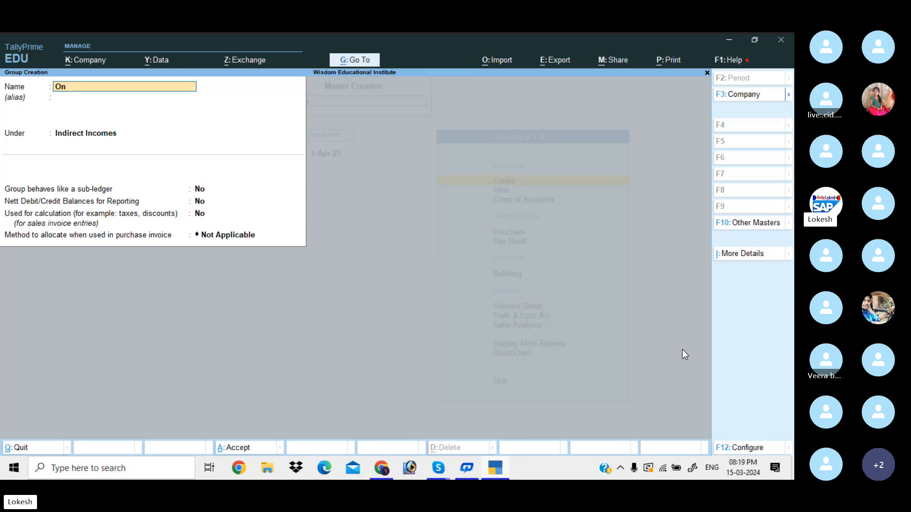
{"action": "type", "text": "cology Dept"}
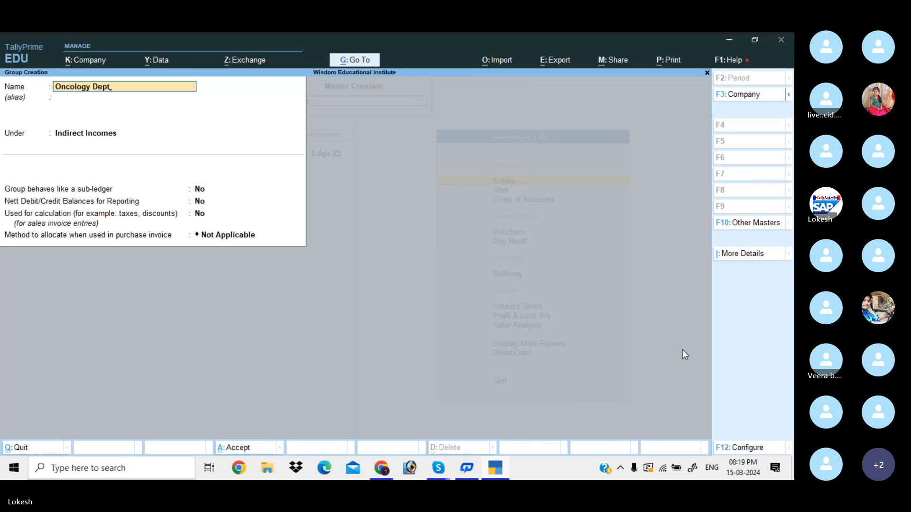
{"action": "type", "text": " incomes"}
{"action": "key", "text": "Return"}
{"action": "key", "text": "Return"}
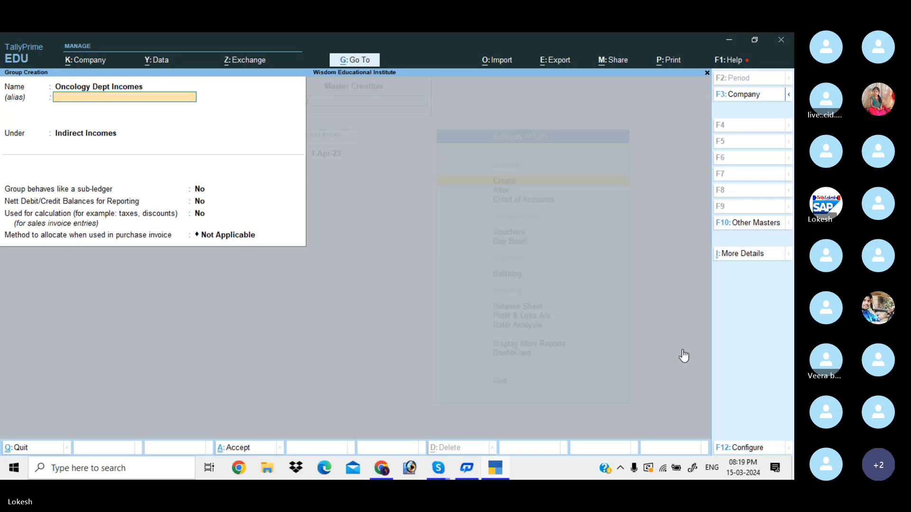
{"action": "key", "text": "Return"}
{"action": "key", "text": "Return"}
{"action": "key", "text": "Return"}
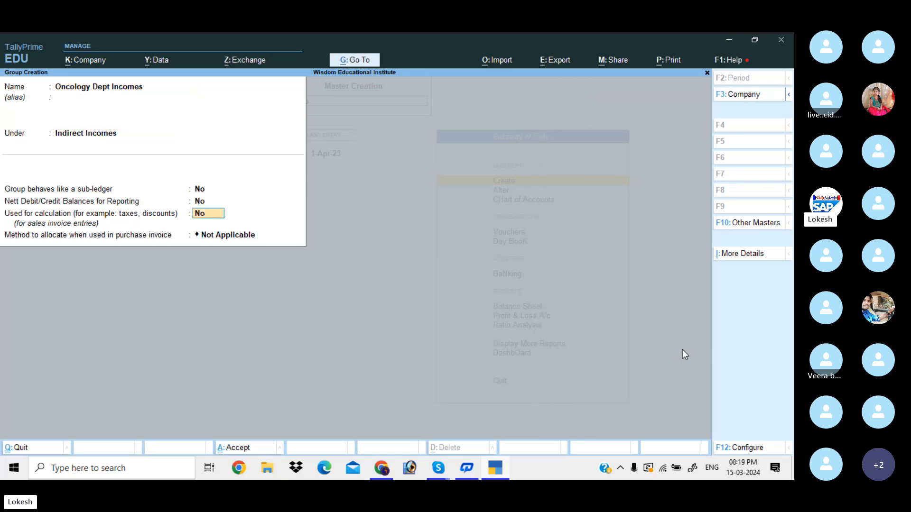
{"action": "key", "text": "Return"}
{"action": "key", "text": "Return"}
{"action": "key", "text": "Return"}
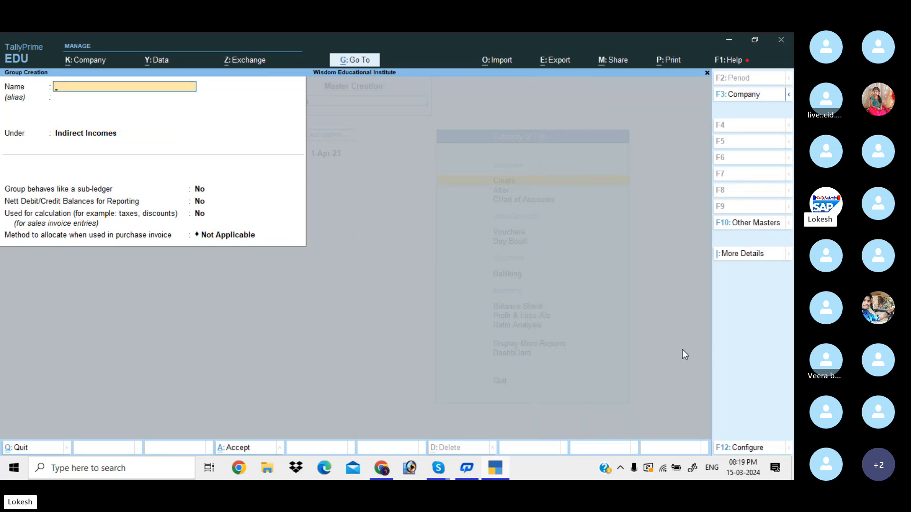
Leave group creation and open the form for creating a new ledger.
{"action": "key", "text": "Escape"}
{"action": "key", "text": "Return"}
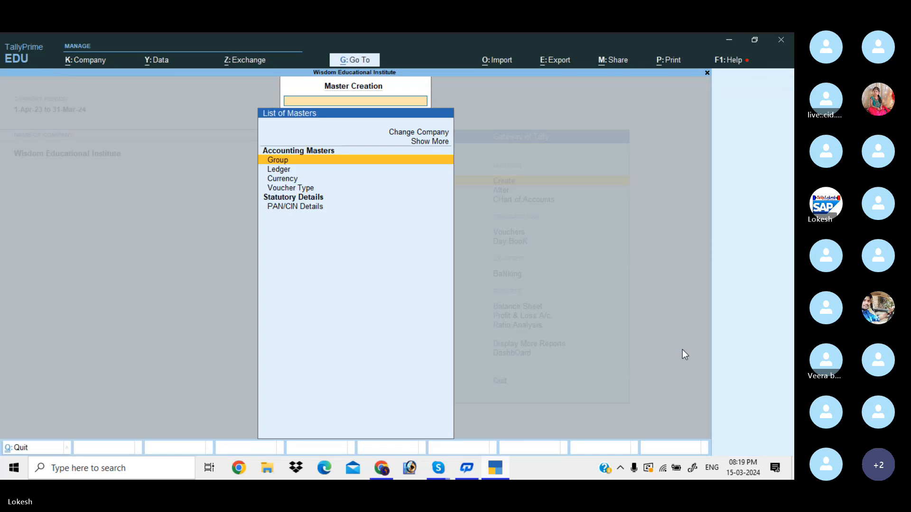
{"action": "key", "text": "Down"}
{"action": "key", "text": "Down"}
{"action": "key", "text": "Down"}
{"action": "key", "text": "Up"}
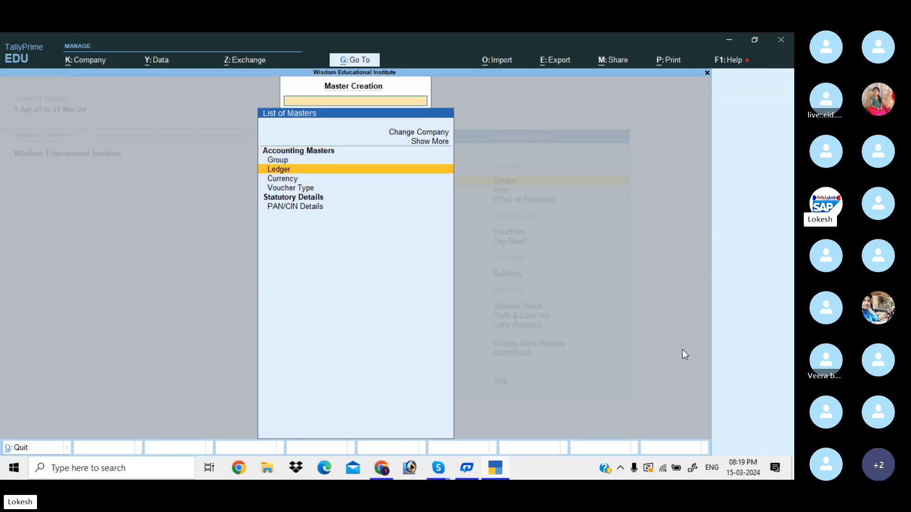
{"action": "key", "text": "Return"}
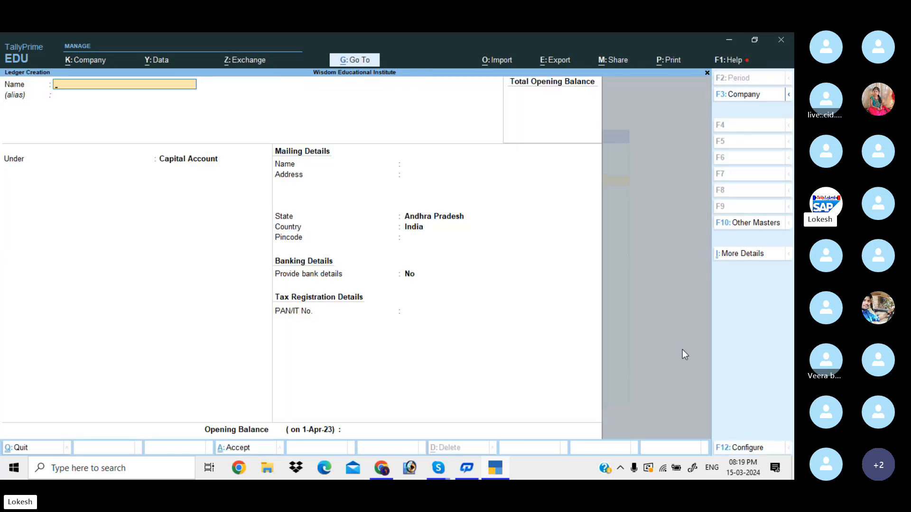
Create the ledger Rent ODE under the Orthopaedics Department Exp group with ledger type Not Applicable.
{"action": "type", "text": "Fe"}
{"action": "key", "text": "BackSpace"}
{"action": "key", "text": "BackSpace"}
{"action": "type", "text": "Rent"}
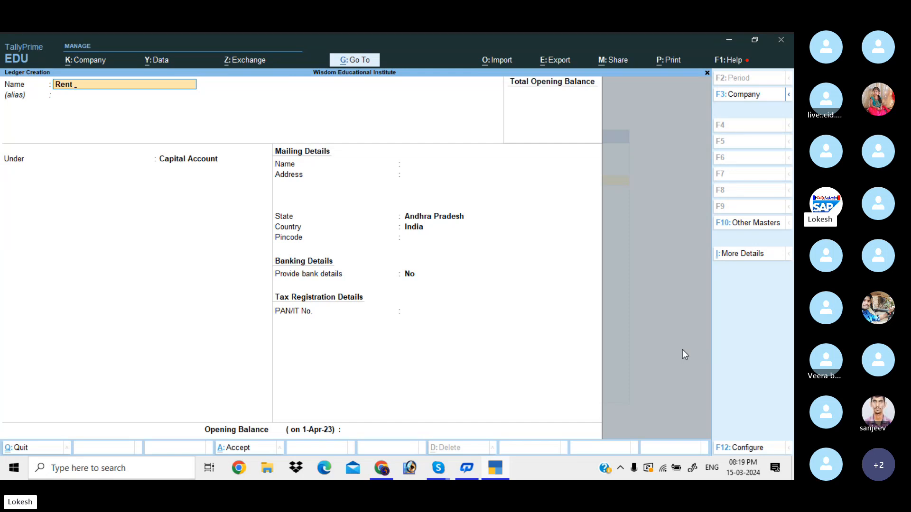
{"action": "type", "text": " o"}
{"action": "key", "text": "BackSpace"}
{"action": "type", "text": "ODE"}
{"action": "key", "text": "Return"}
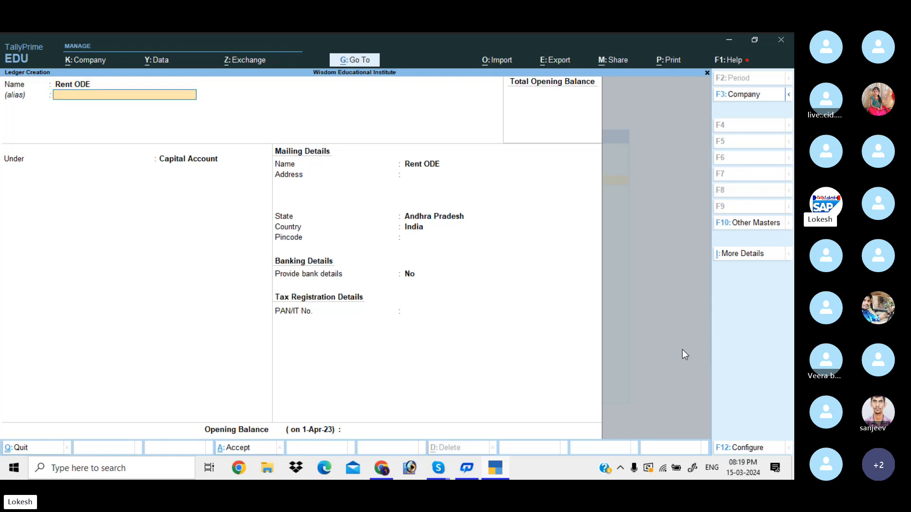
{"action": "type", "text": "ORT"}
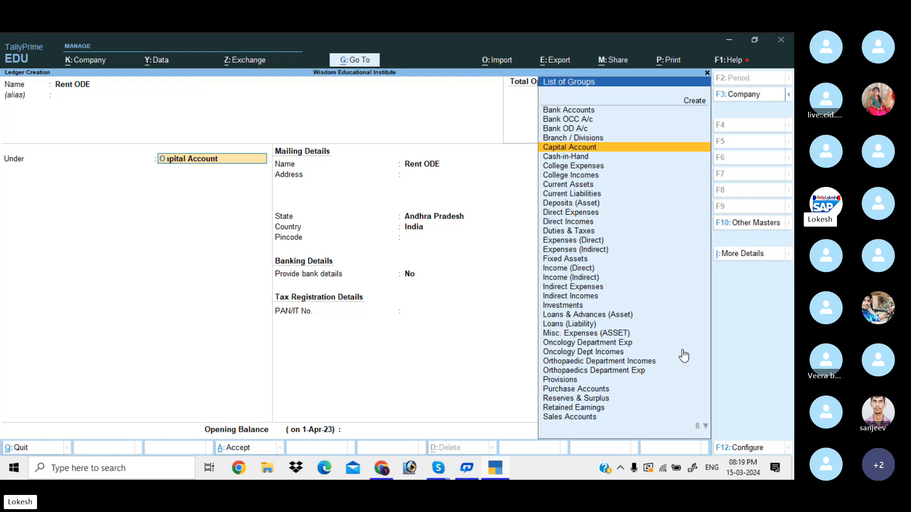
{"action": "key", "text": "Down"}
{"action": "key", "text": "Return"}
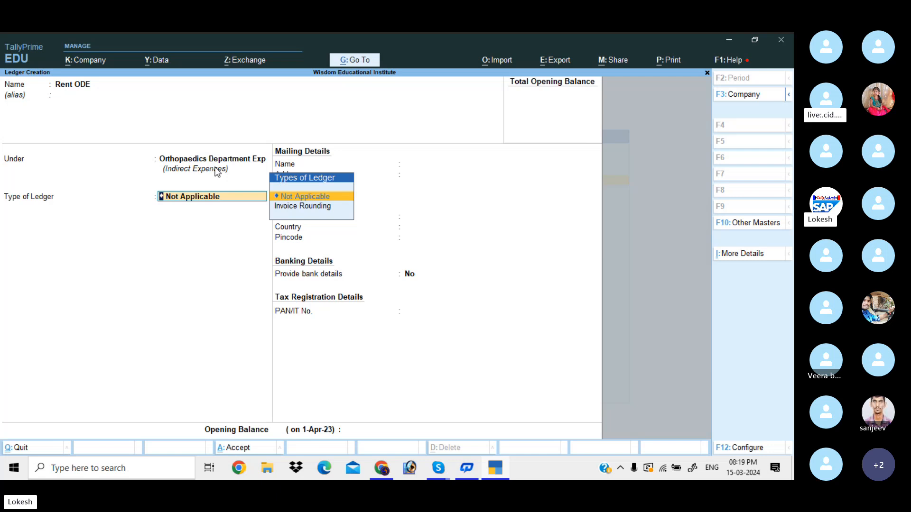
{"action": "key", "text": "Return"}
{"action": "key", "text": "Return"}
{"action": "key", "text": "Return"}
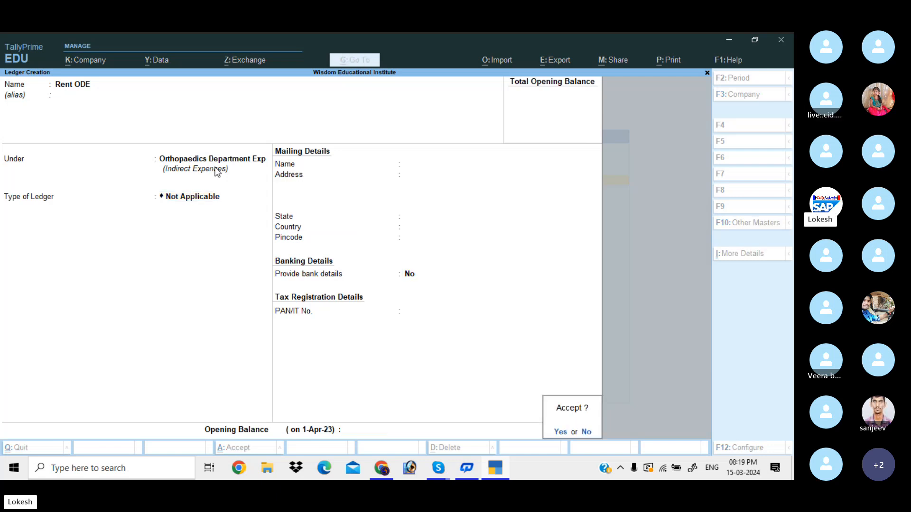
{"action": "key", "text": "Return"}
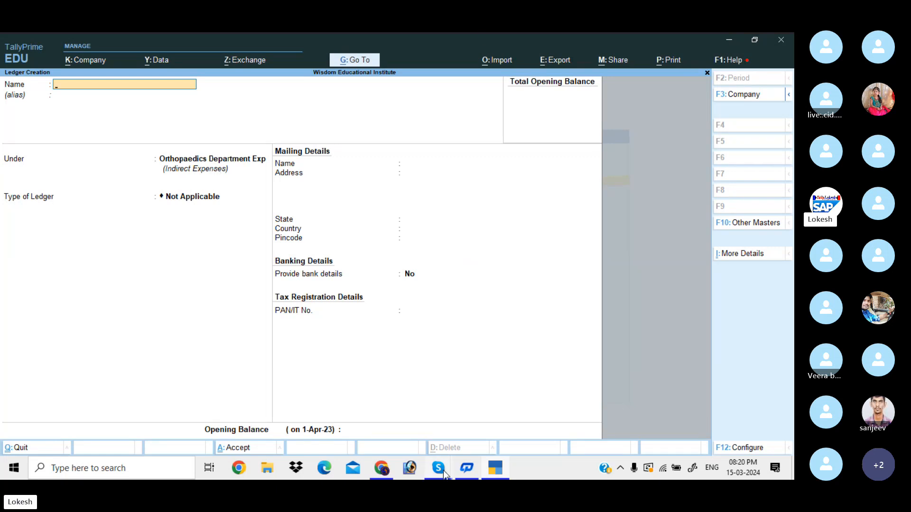
Switch to the Skype call window to view the meeting participants.
{"action": "mouse_move", "coordinate": [438, 468]}
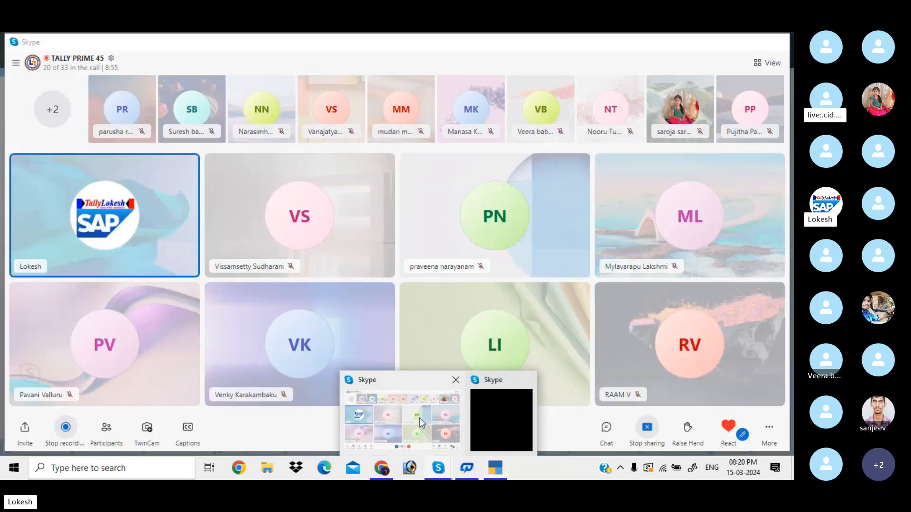
{"action": "left_click", "coordinate": [419, 418]}
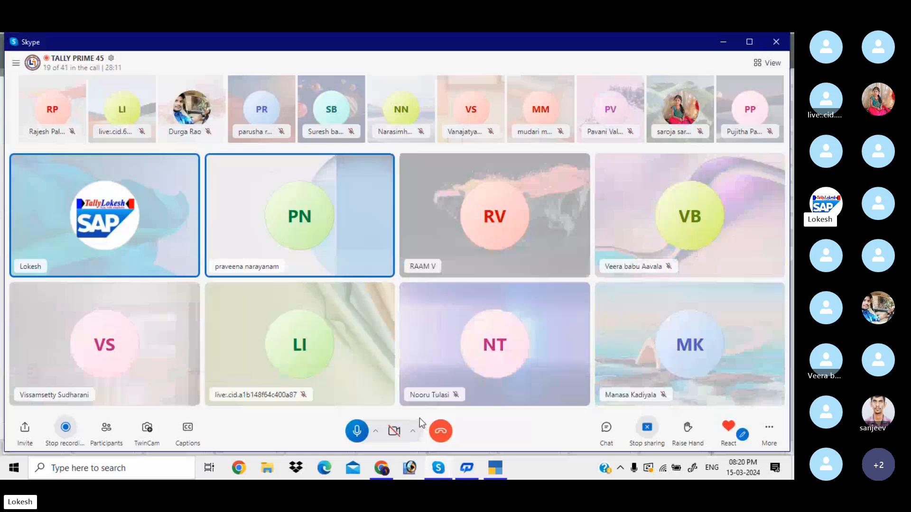